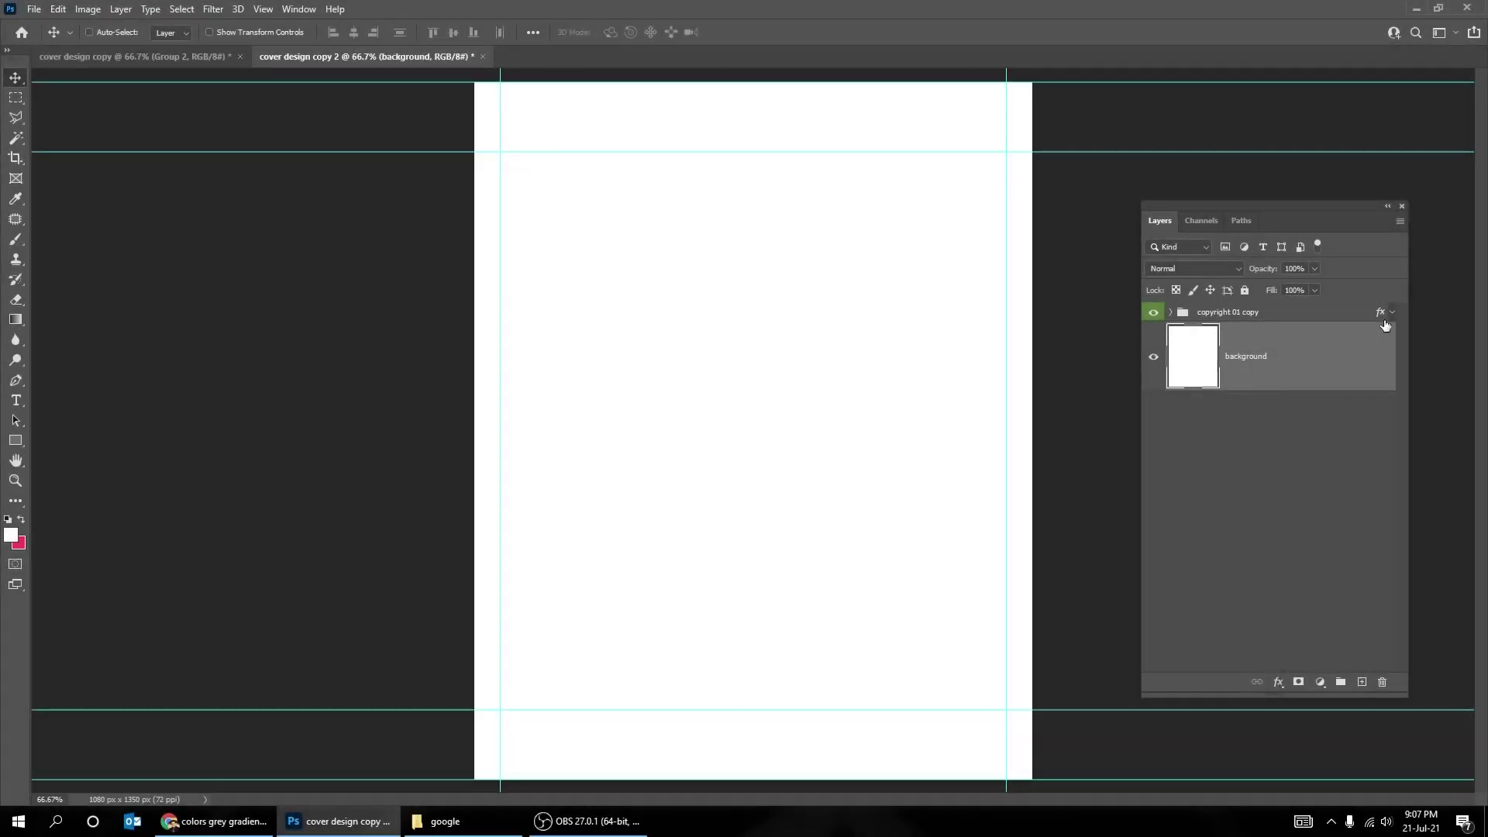
Fill the background layer with dark grey #202020 and hide the guides
{"action": "left_click", "coordinate": [11, 540]}
{"action": "left_click_drag", "start_coordinate": [1089, 624], "coordinate": [998, 641]}
{"action": "left_click", "coordinate": [1361, 458]}
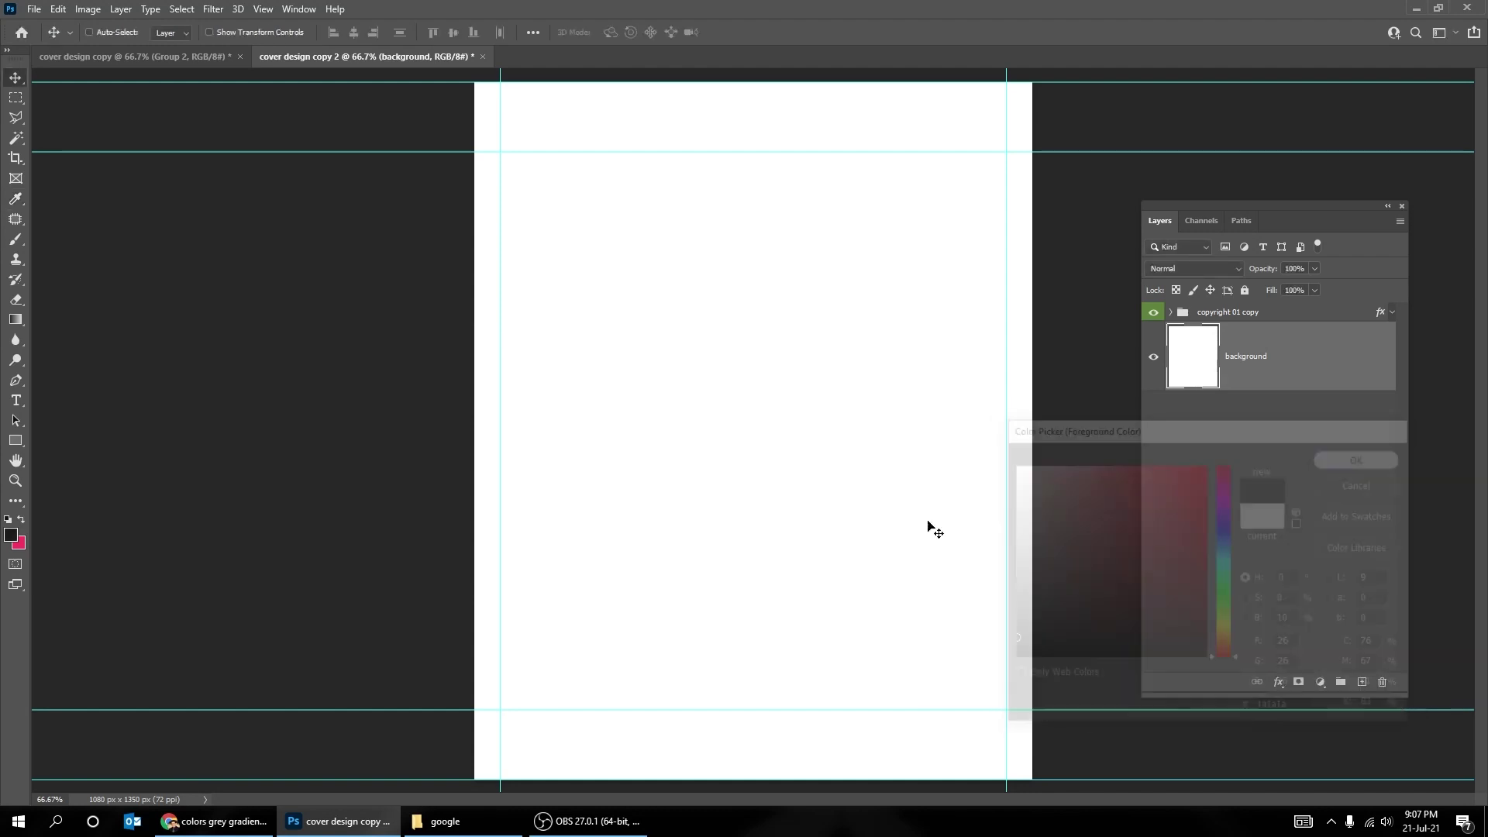
{"action": "key", "text": "ctrl+BackSpace"}
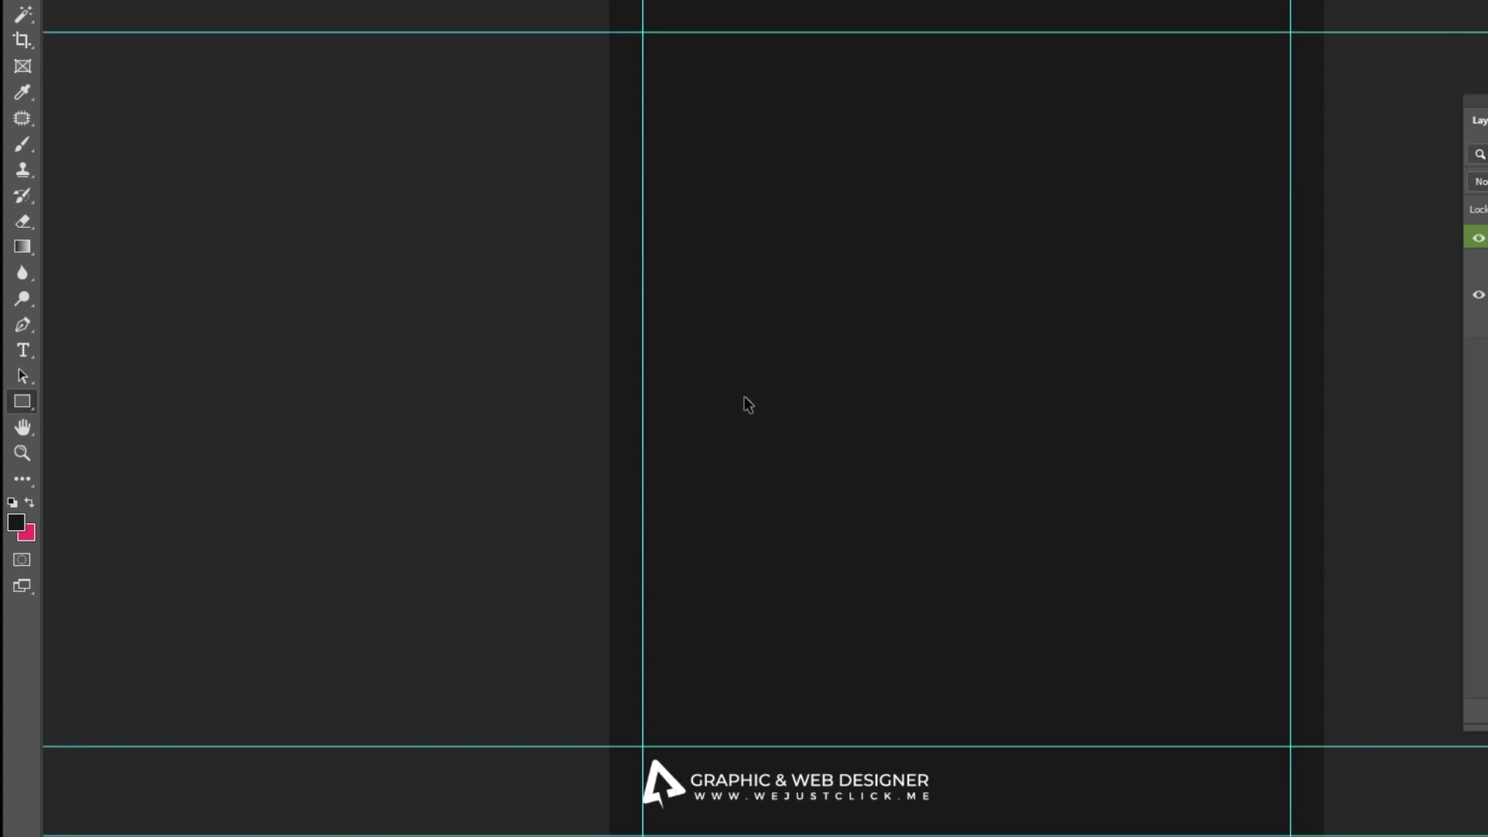
{"action": "key", "text": "ctrl+semicolon"}
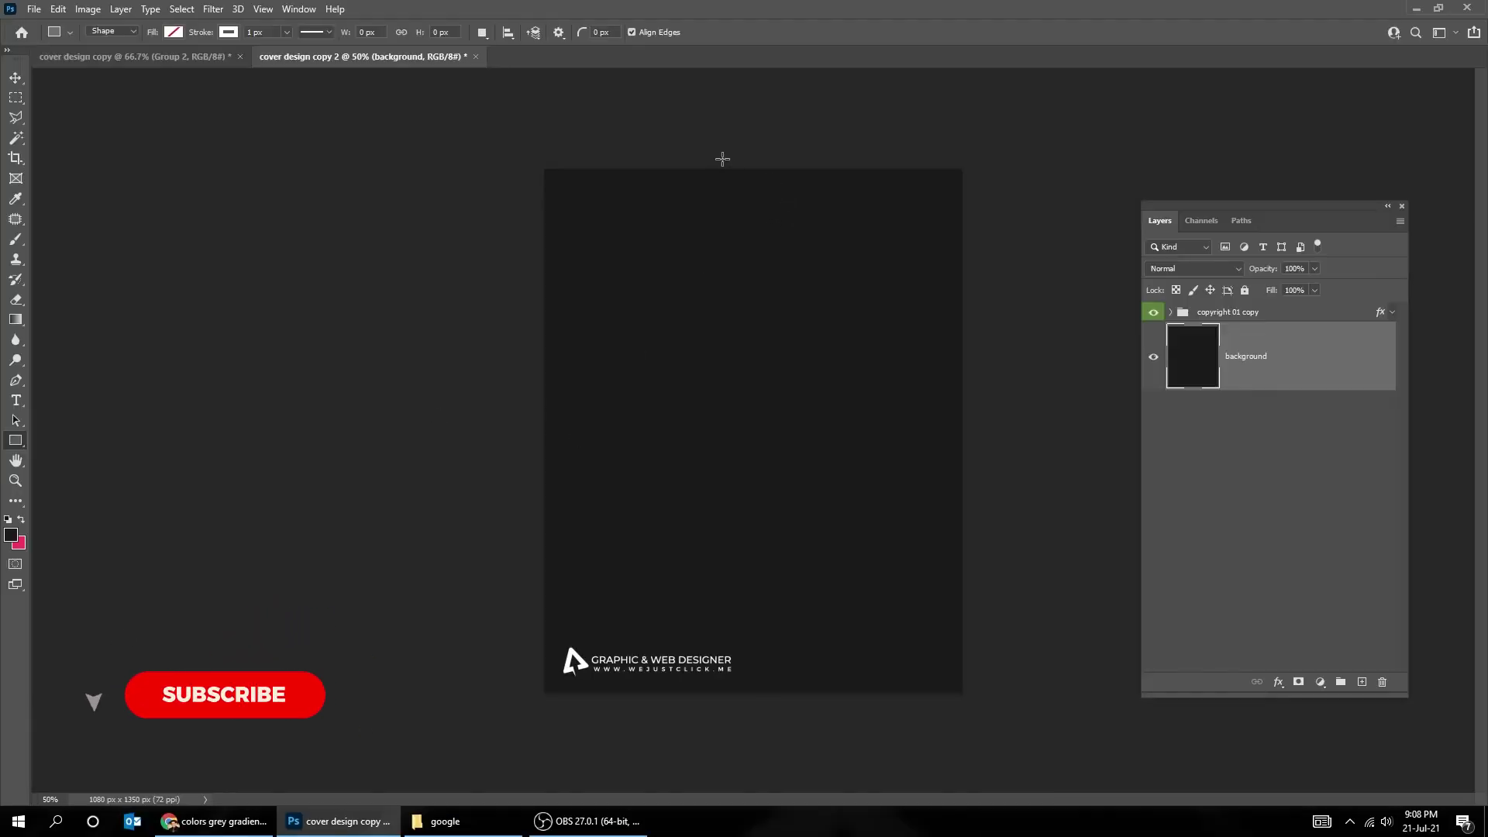
Draw a tall rectangle over the canvas centre with white fill and no stroke
{"action": "left_click_drag", "start_coordinate": [708, 132], "coordinate": [853, 762]}
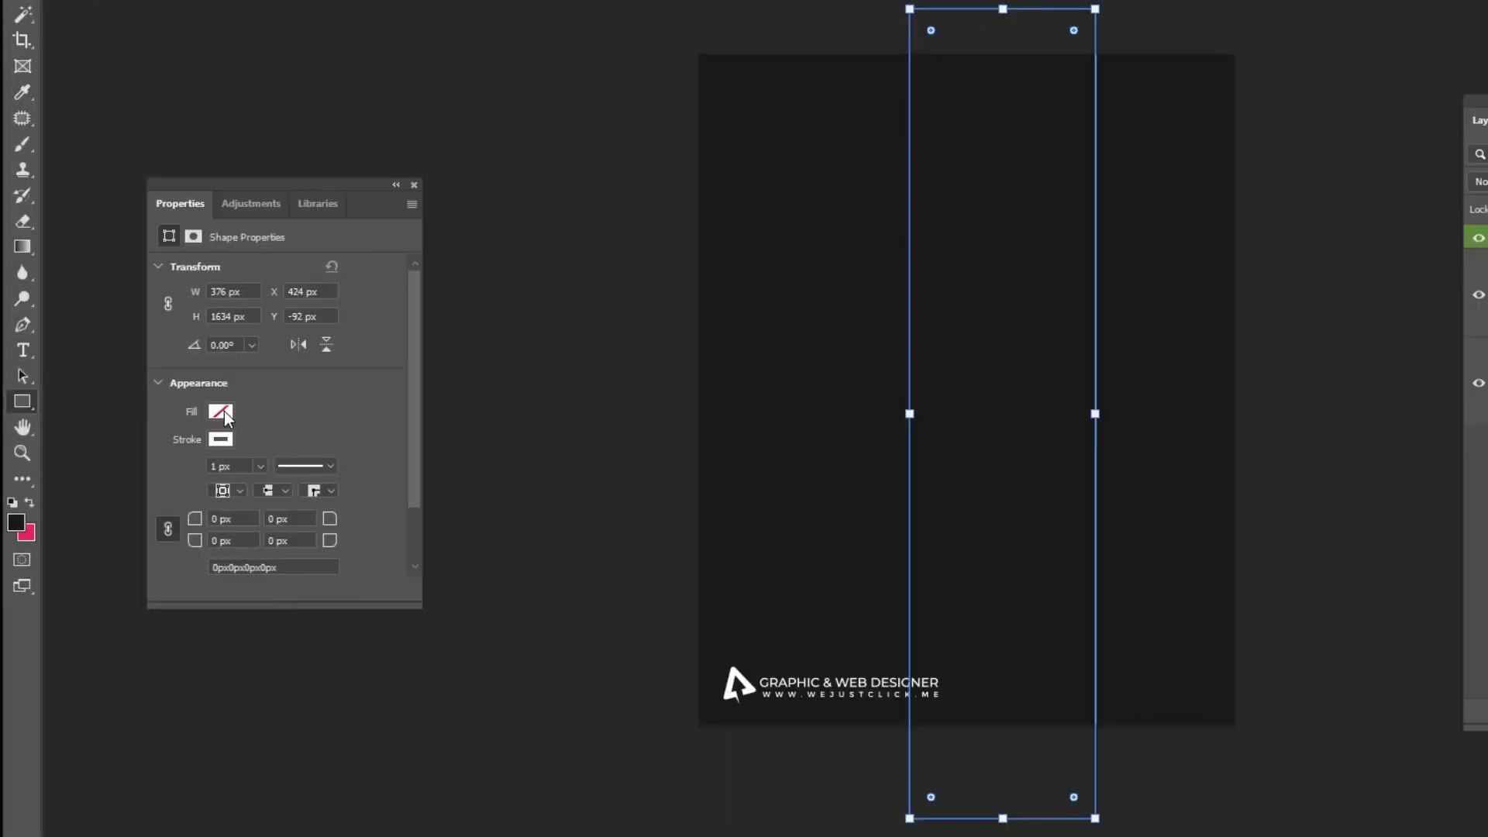
{"action": "left_click", "coordinate": [170, 448]}
{"action": "left_click", "coordinate": [131, 531]}
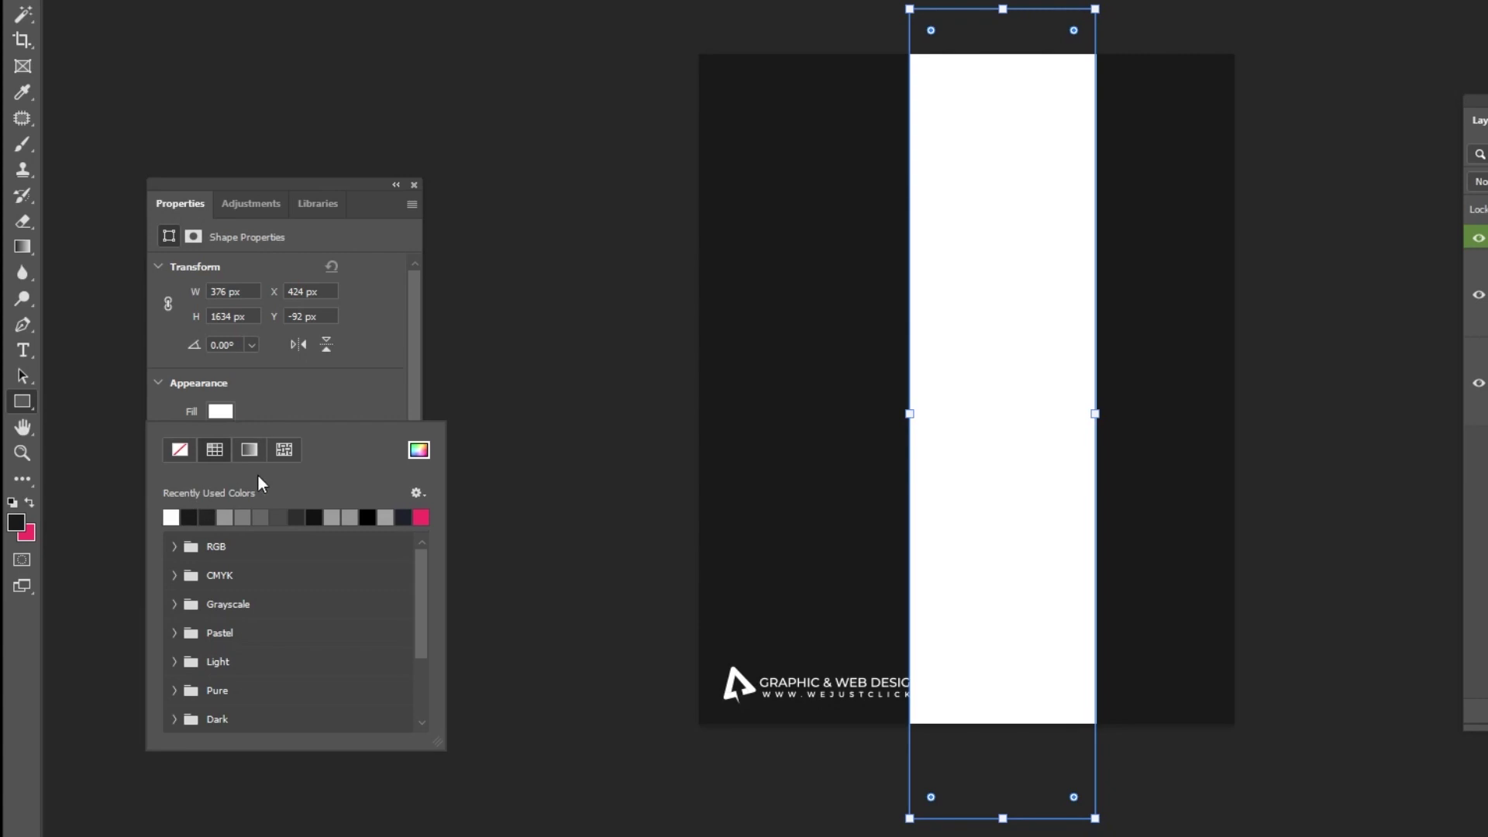
{"action": "left_click", "coordinate": [293, 401]}
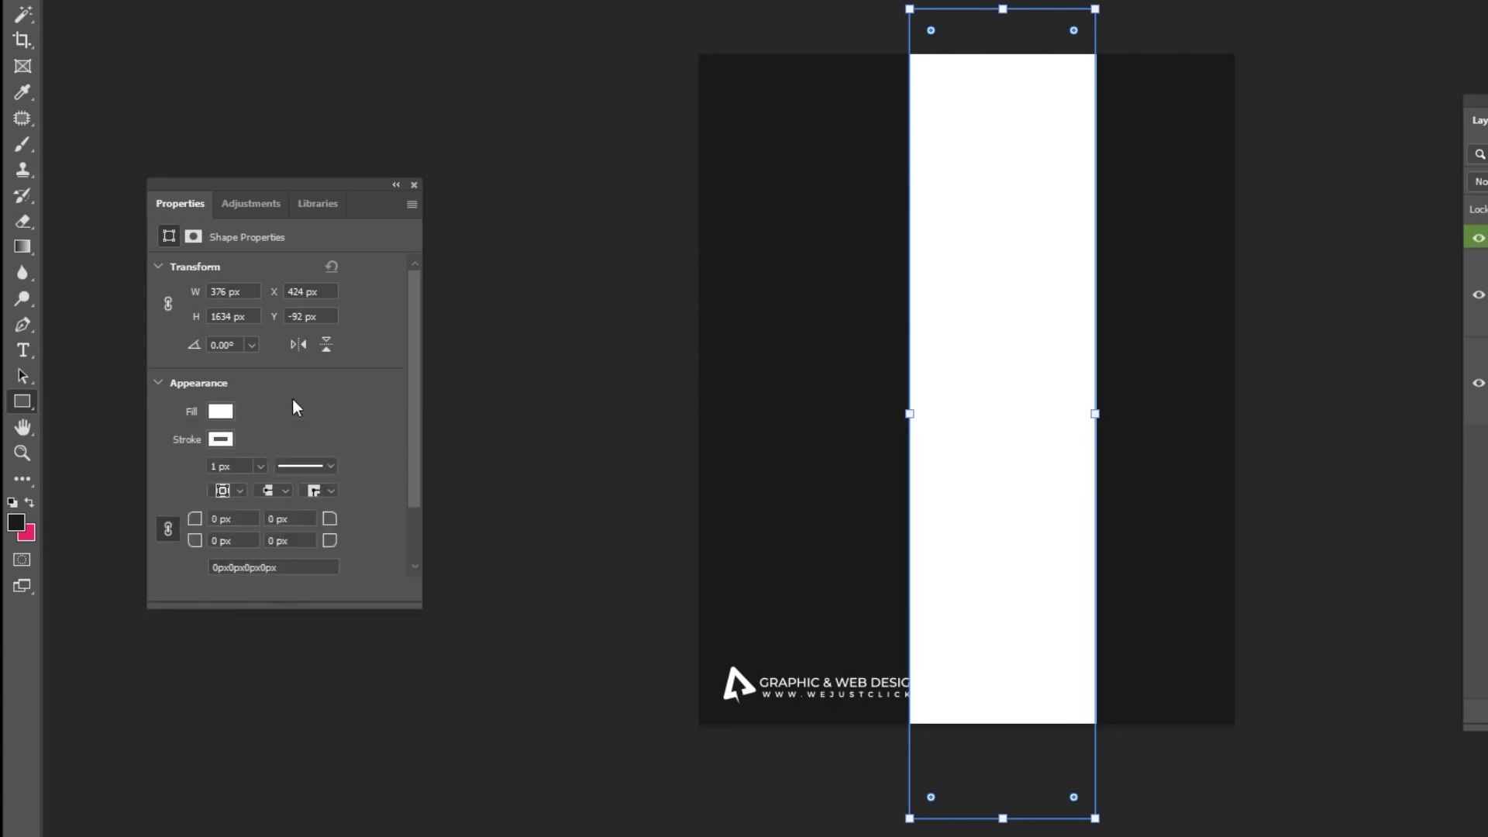
{"action": "left_click", "coordinate": [224, 439]}
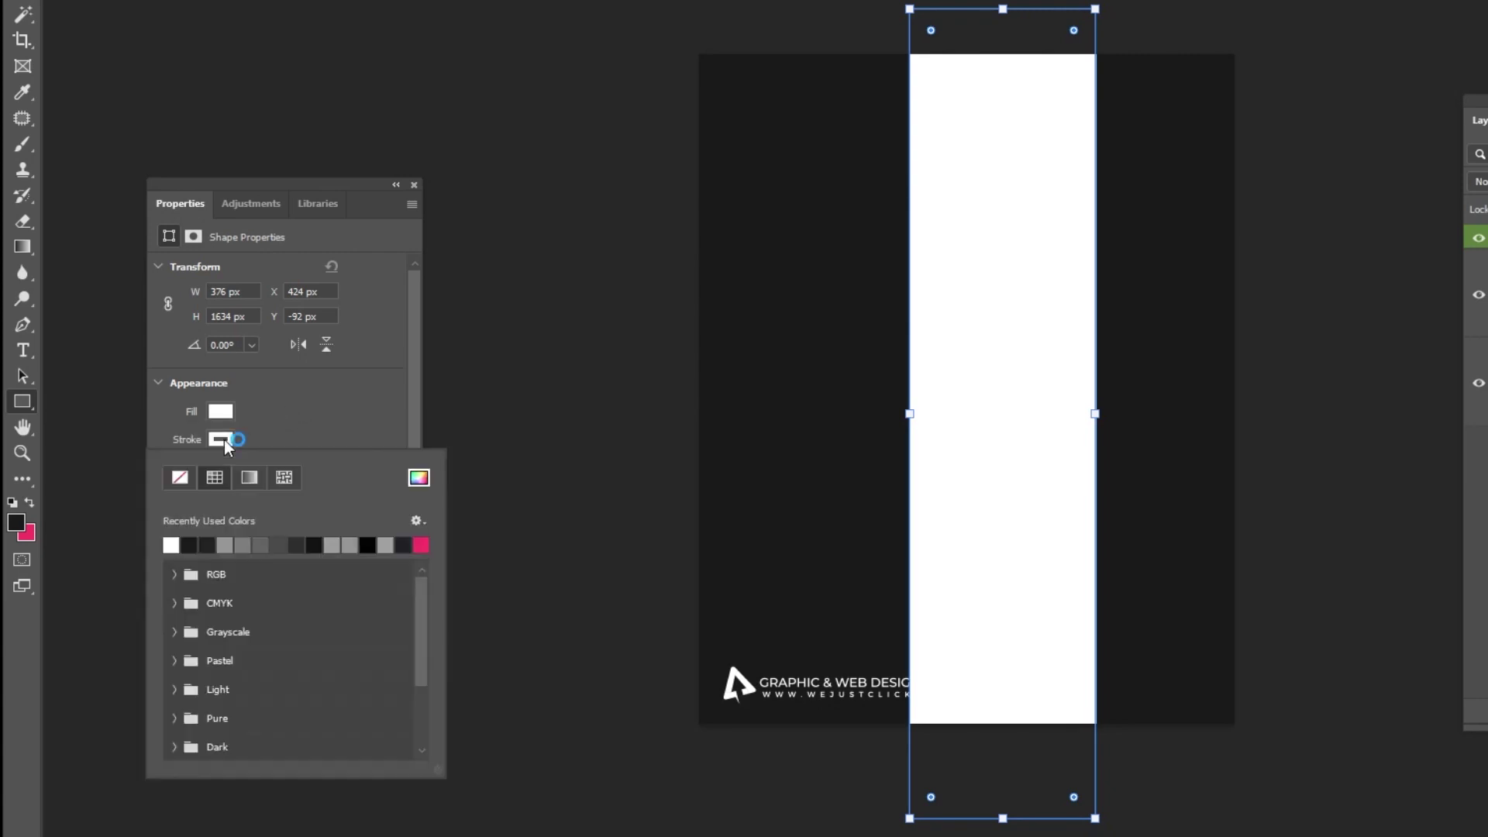
{"action": "left_click", "coordinate": [180, 477]}
{"action": "left_click", "coordinate": [276, 429]}
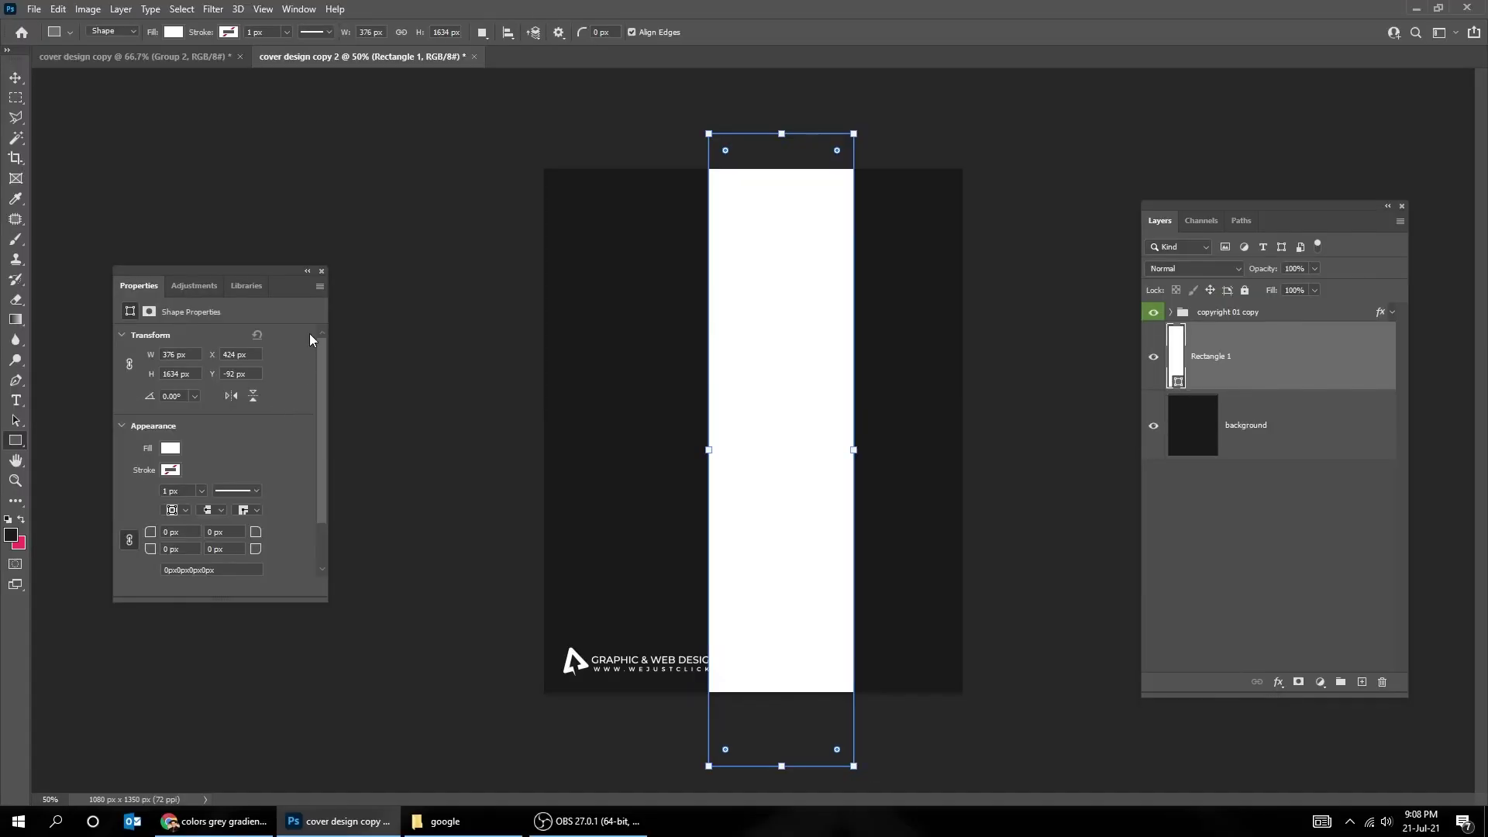
Stretch the white rectangle to 2520 px so it runs past the canvas top and bottom
{"action": "left_click_drag", "start_coordinate": [274, 270], "coordinate": [279, 211]}
{"action": "key", "text": "ctrl+t"}
{"action": "key", "text": "ctrl+minus"}
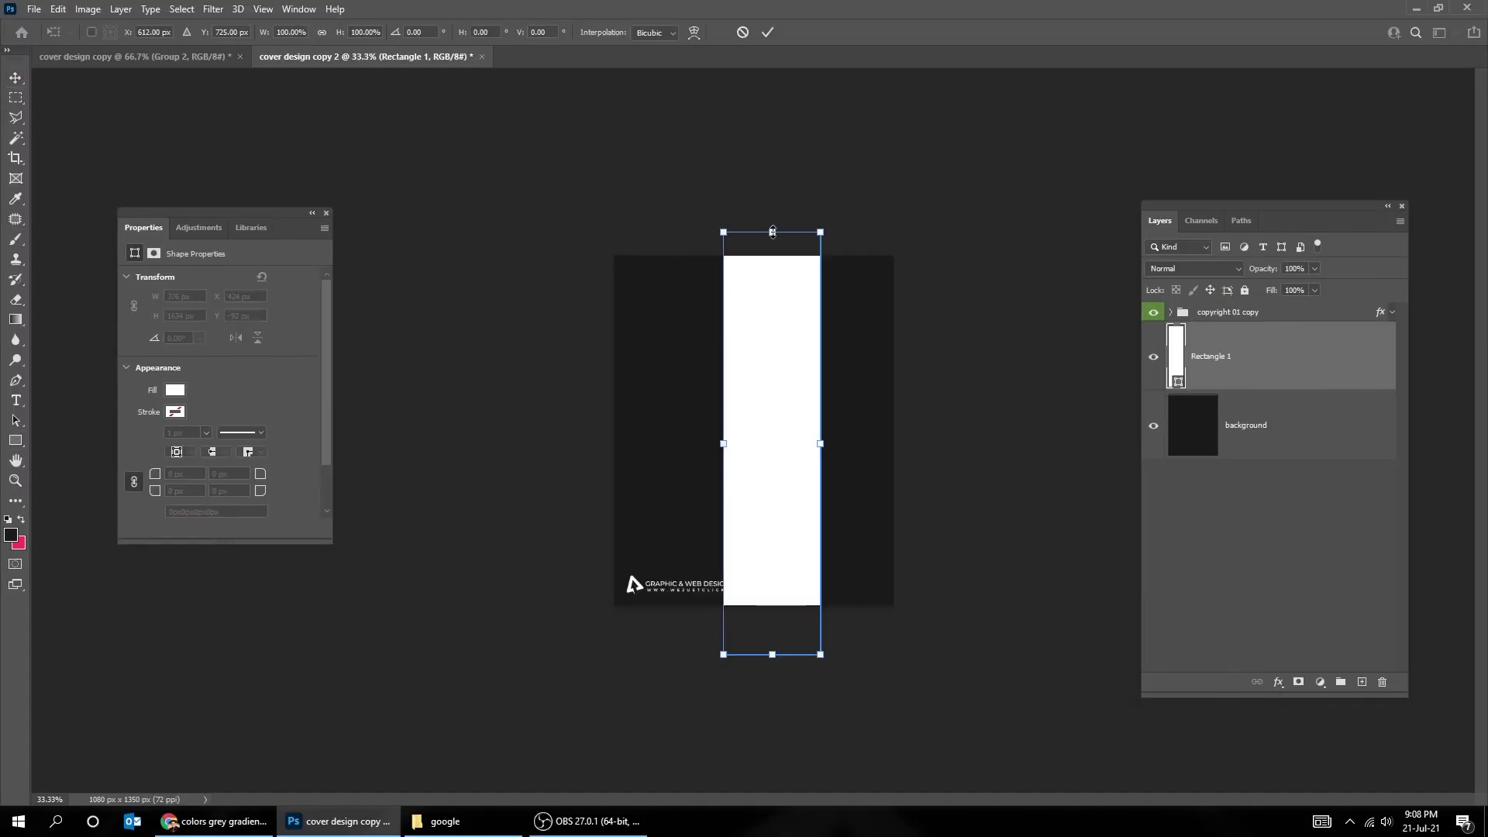
{"action": "left_click_drag", "start_coordinate": [773, 232], "coordinate": [771, 116]}
{"action": "key", "text": "Return"}
{"action": "key", "text": "ctrl+plus"}
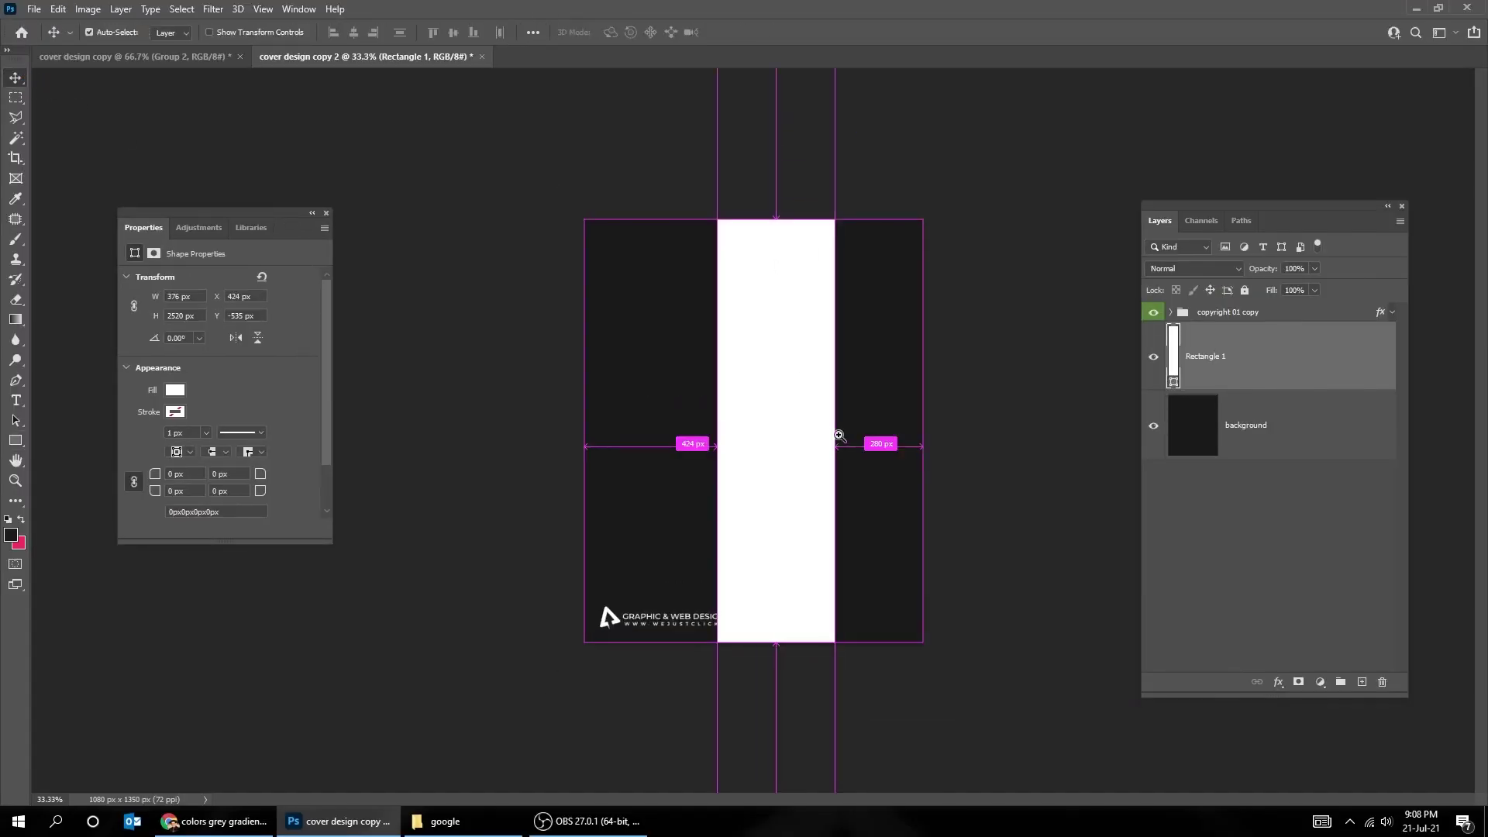
{"action": "key", "text": "ctrl+plus"}
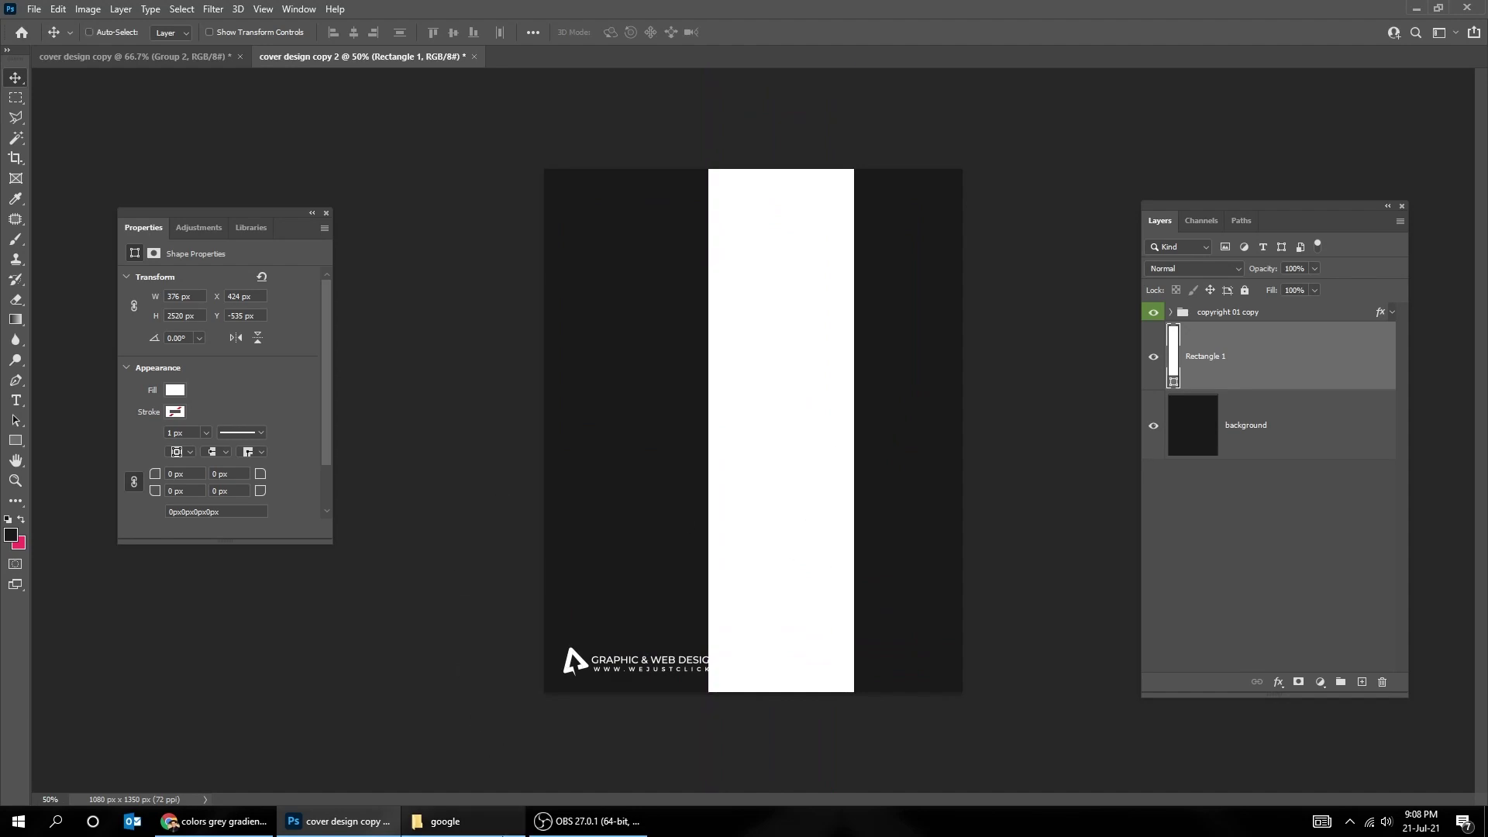
Place grey.png from File Explorer into the design and enlarge it
{"action": "left_click", "coordinate": [465, 823]}
{"action": "left_click_drag", "start_coordinate": [208, 151], "coordinate": [757, 532]}
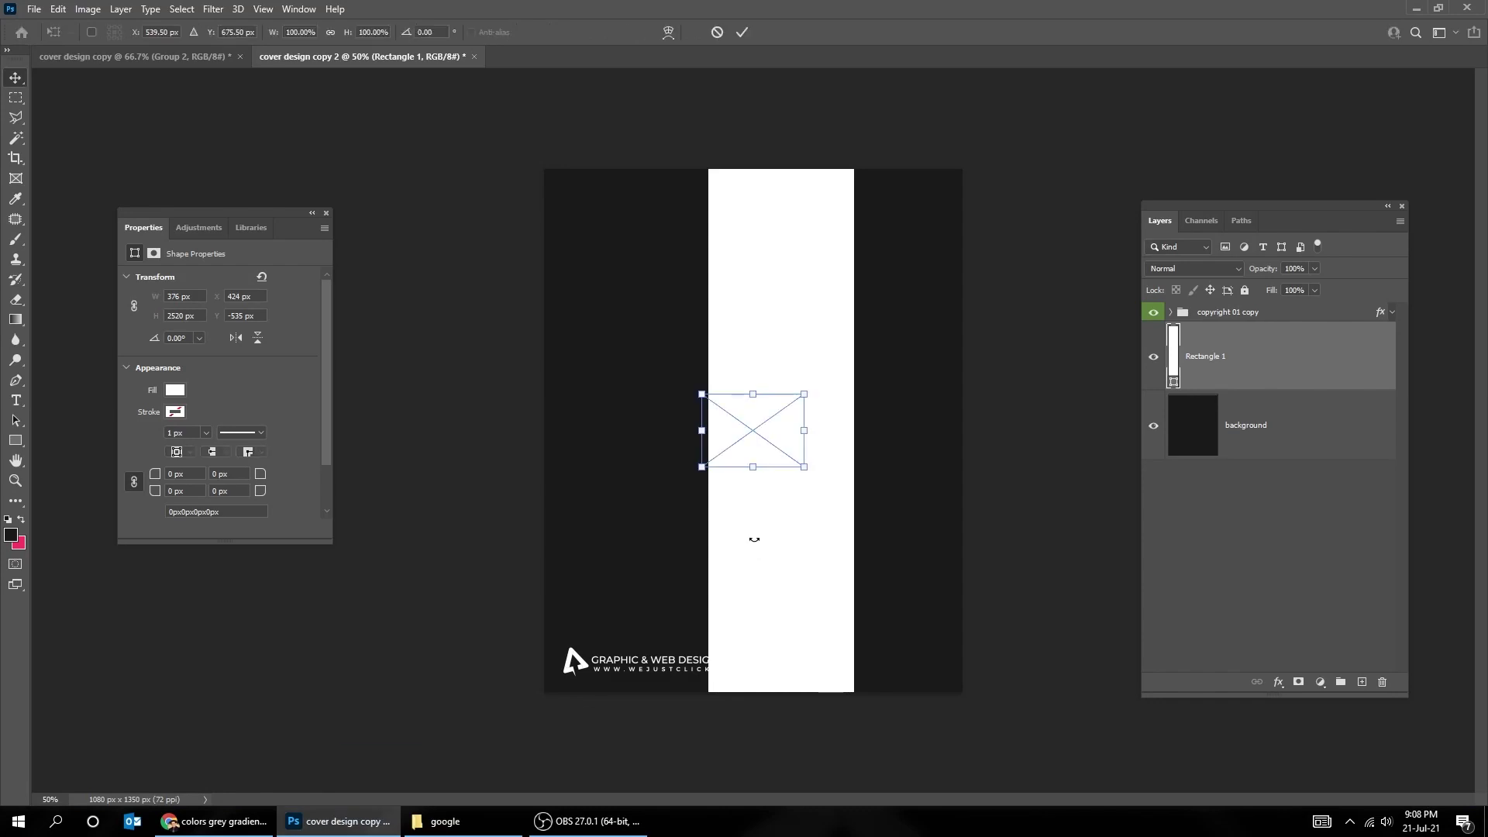
{"action": "left_click_drag", "start_coordinate": [804, 466], "coordinate": [814, 550]}
{"action": "key", "text": "Return"}
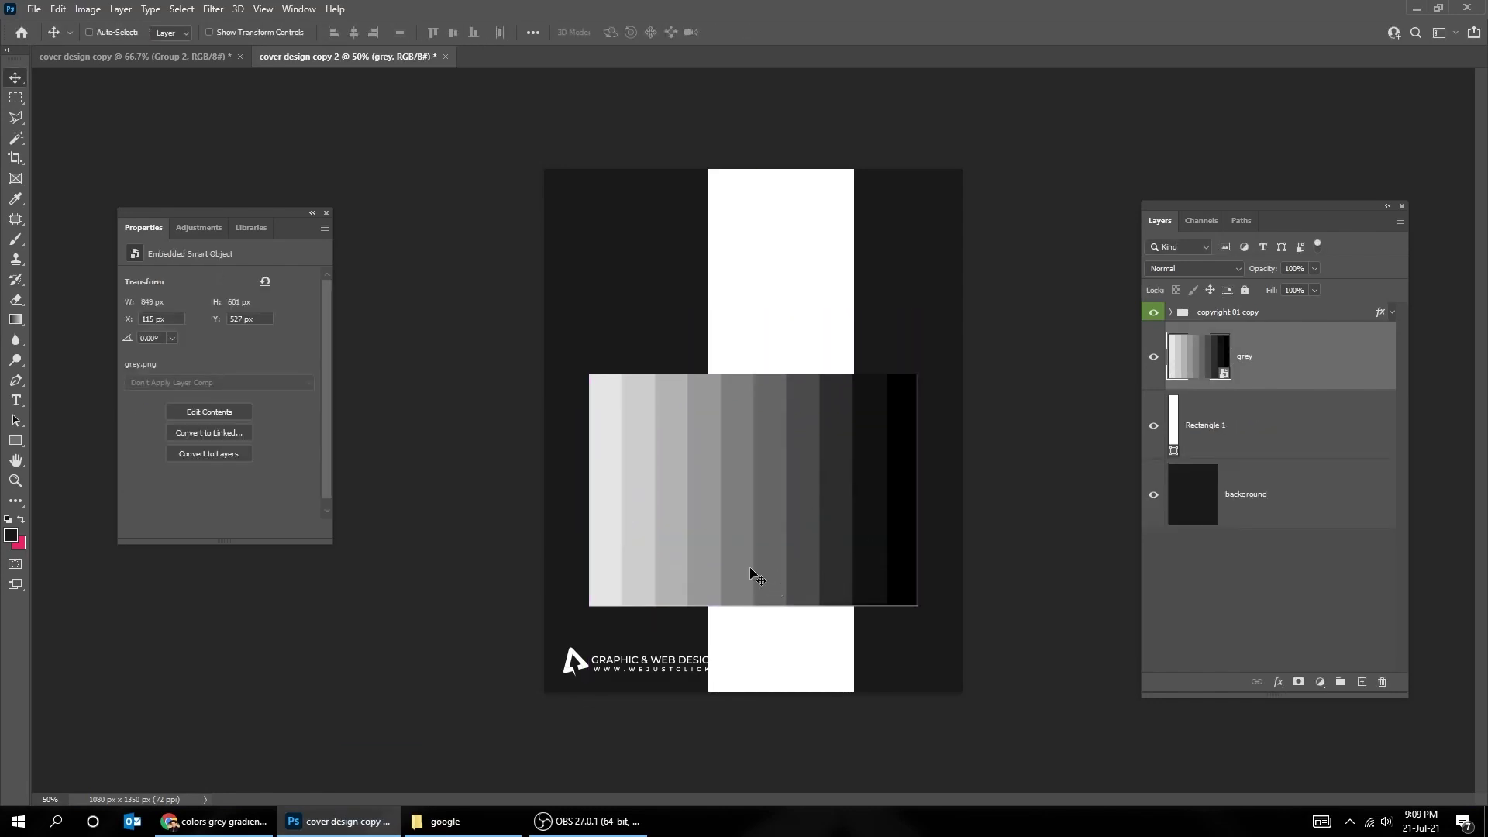
Check the grey reference images, then move the grey bars to the canvas bottom
{"action": "left_click", "coordinate": [215, 821]}
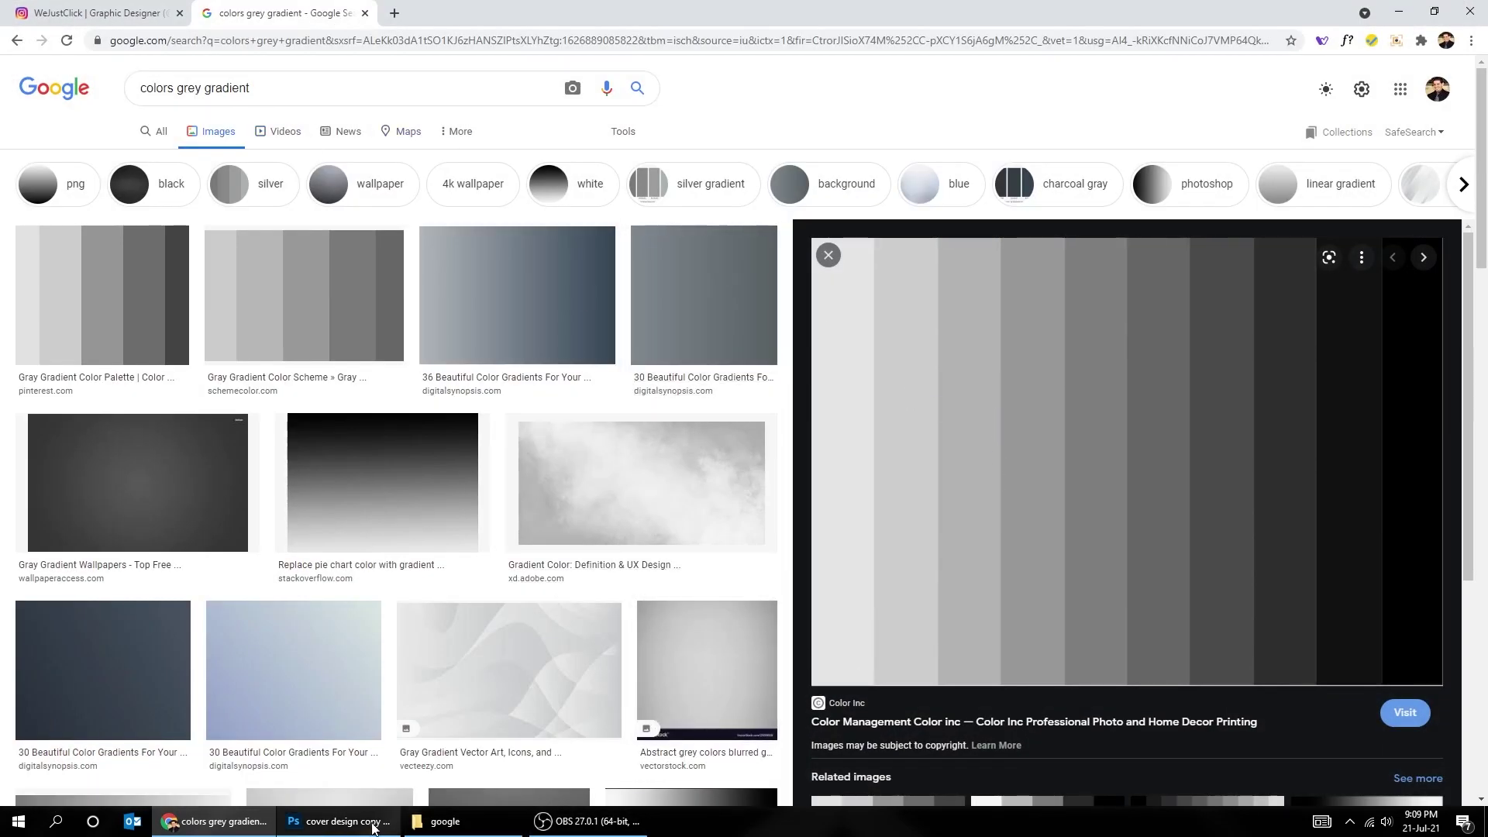
{"action": "left_click", "coordinate": [339, 821]}
{"action": "left_click_drag", "start_coordinate": [790, 490], "coordinate": [804, 594]}
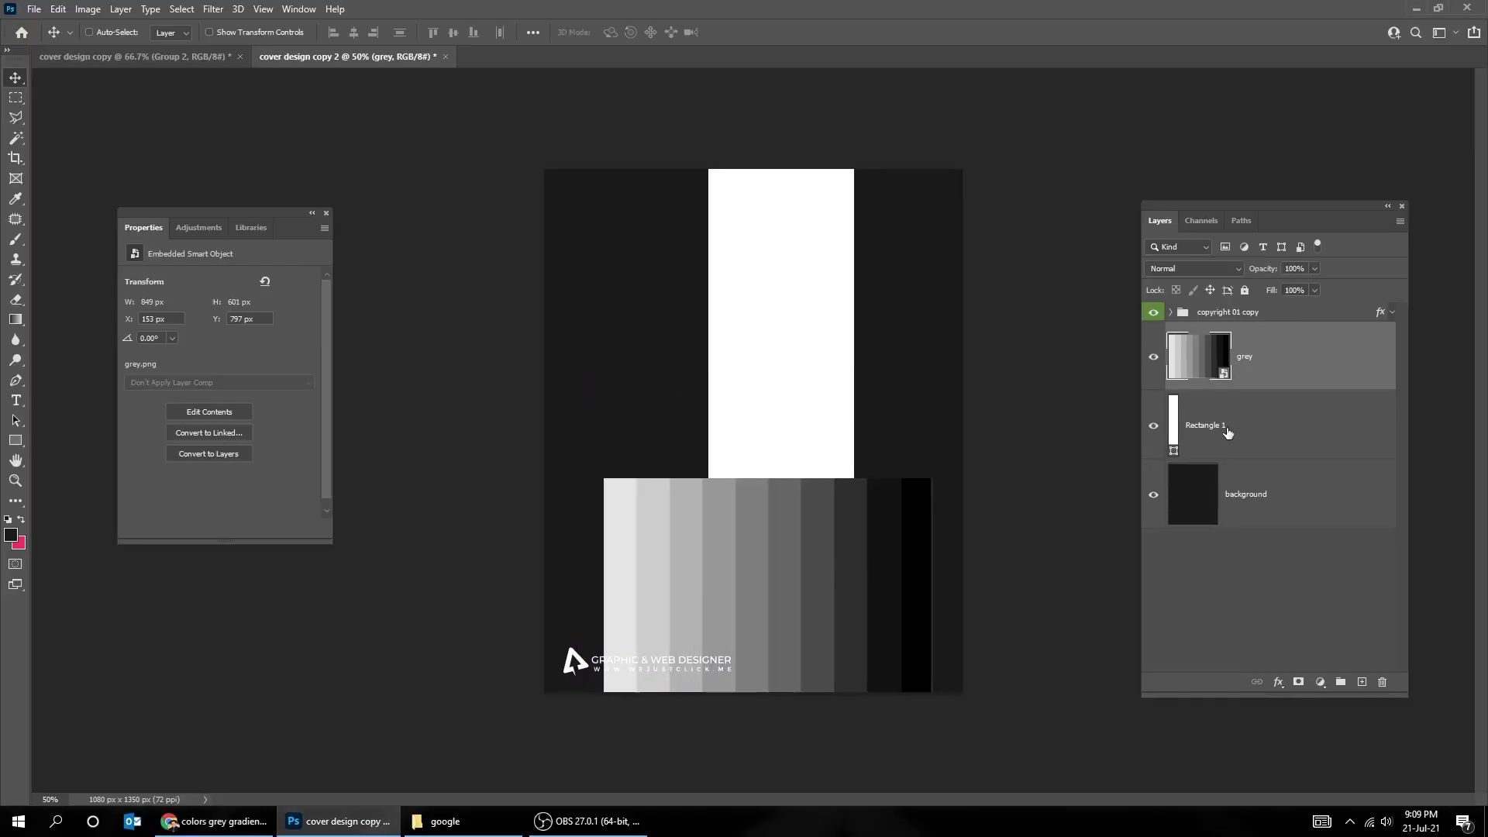
{"action": "left_click", "coordinate": [1227, 432]}
Change the strip's fill to near-black #111111 sampled from the canvas
{"action": "left_click", "coordinate": [12, 535]}
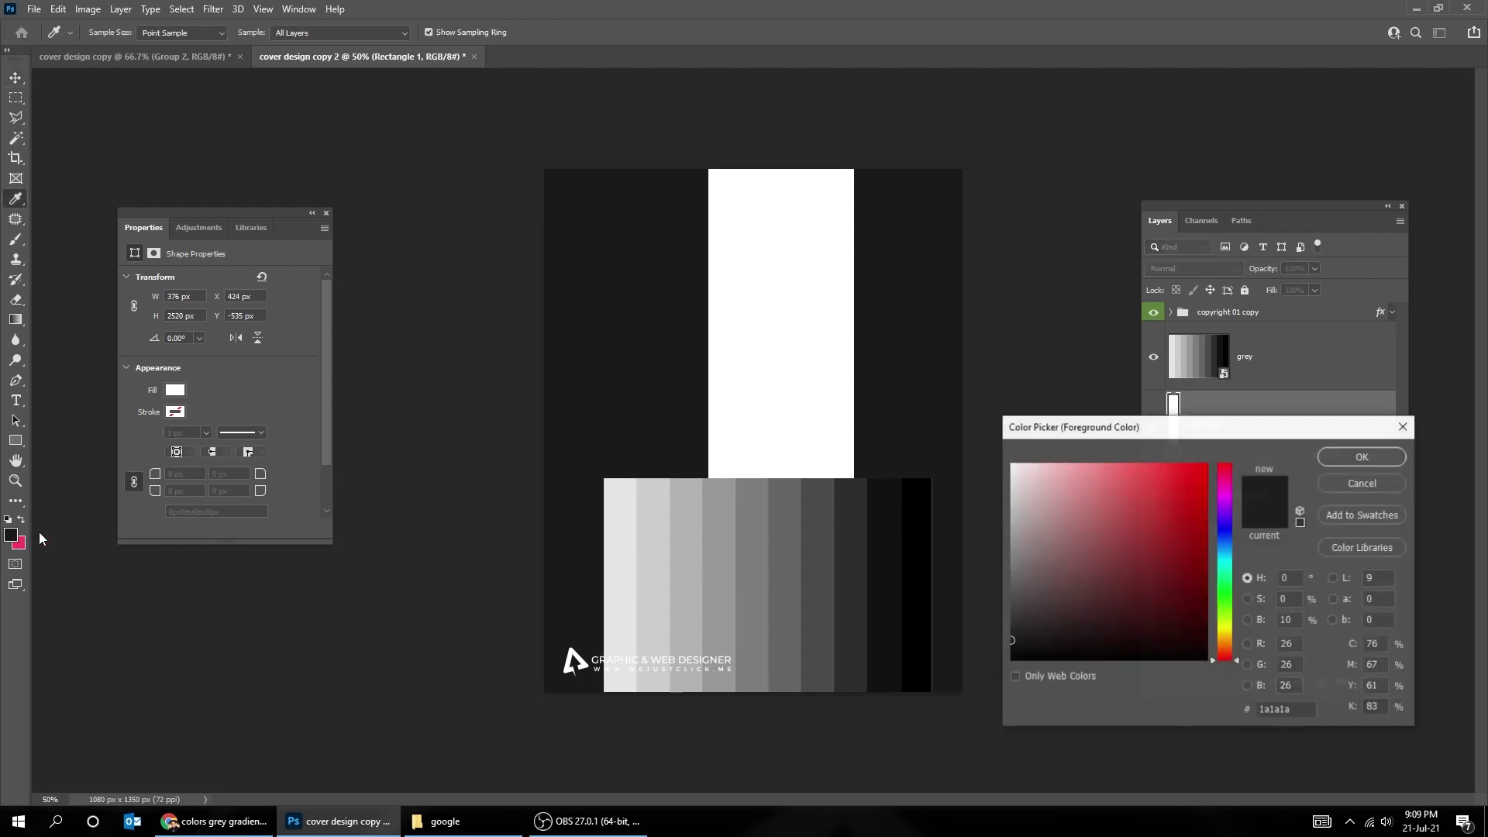
{"action": "left_click", "coordinate": [853, 520]}
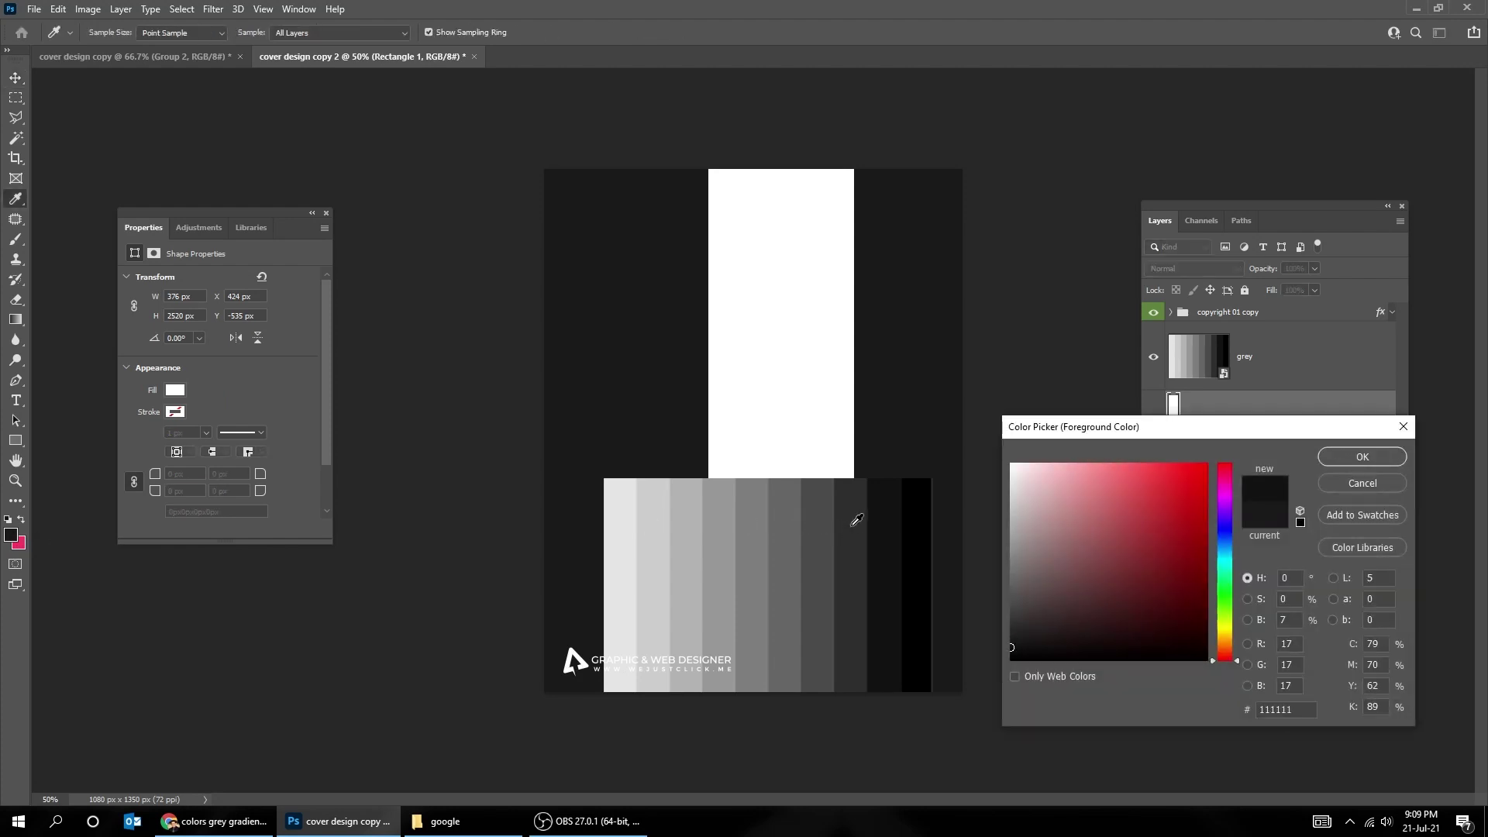
{"action": "left_click", "coordinate": [1370, 459]}
{"action": "left_click", "coordinate": [173, 389]}
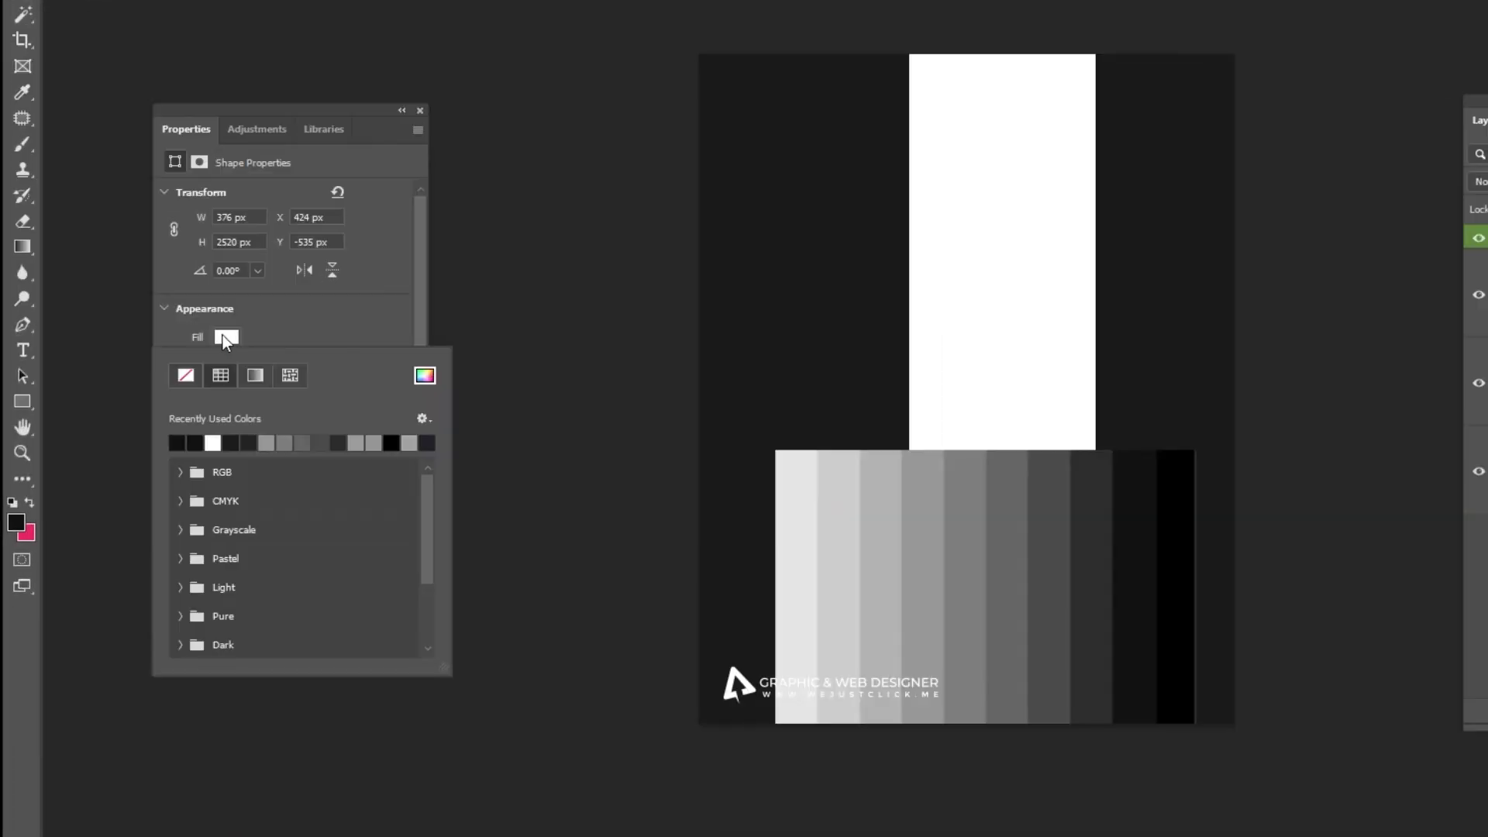
{"action": "left_click", "coordinate": [195, 441]}
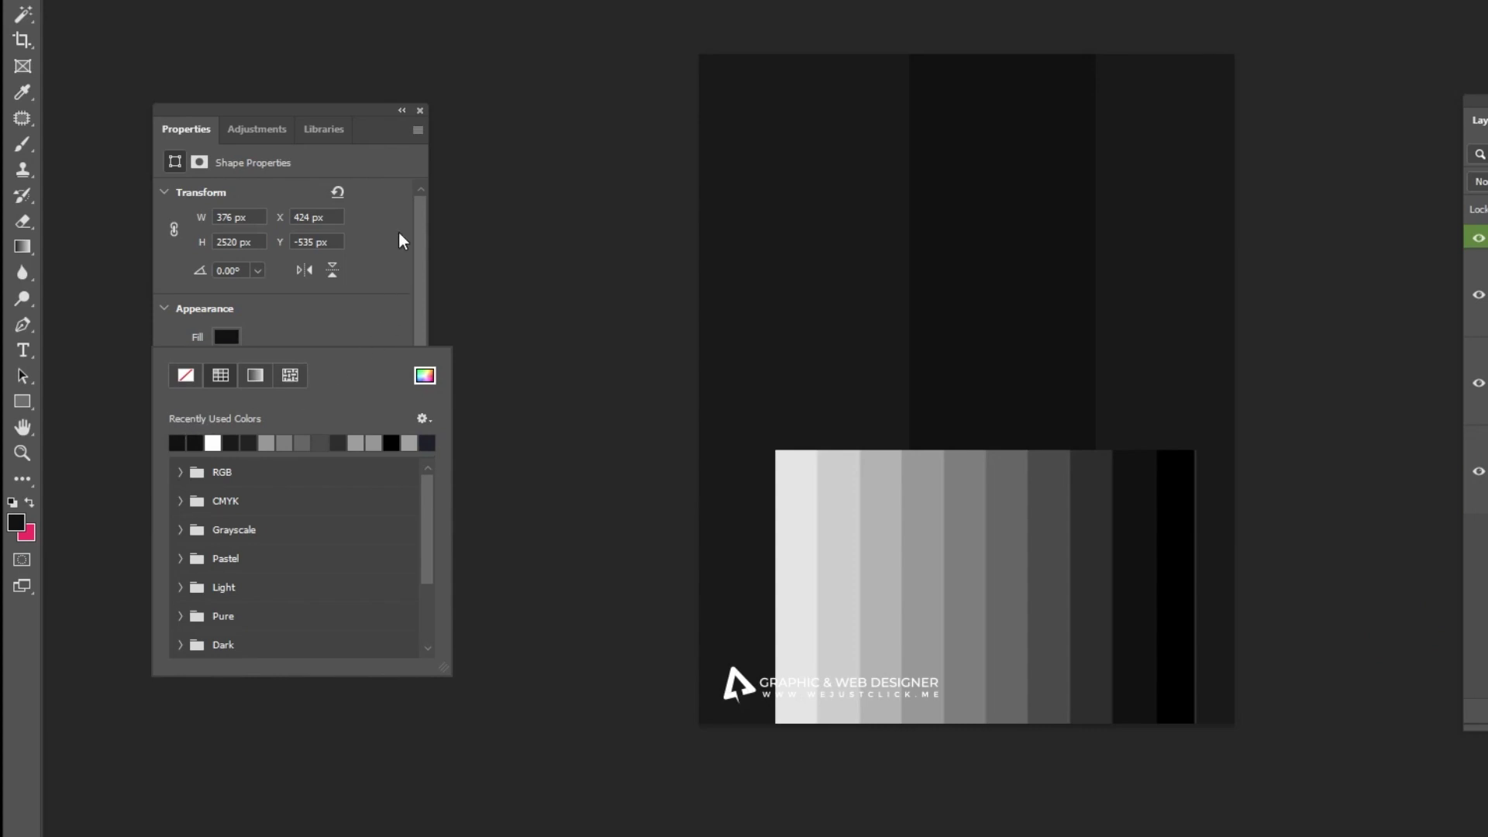
{"action": "left_click", "coordinate": [419, 110]}
{"action": "left_click", "coordinate": [419, 110]}
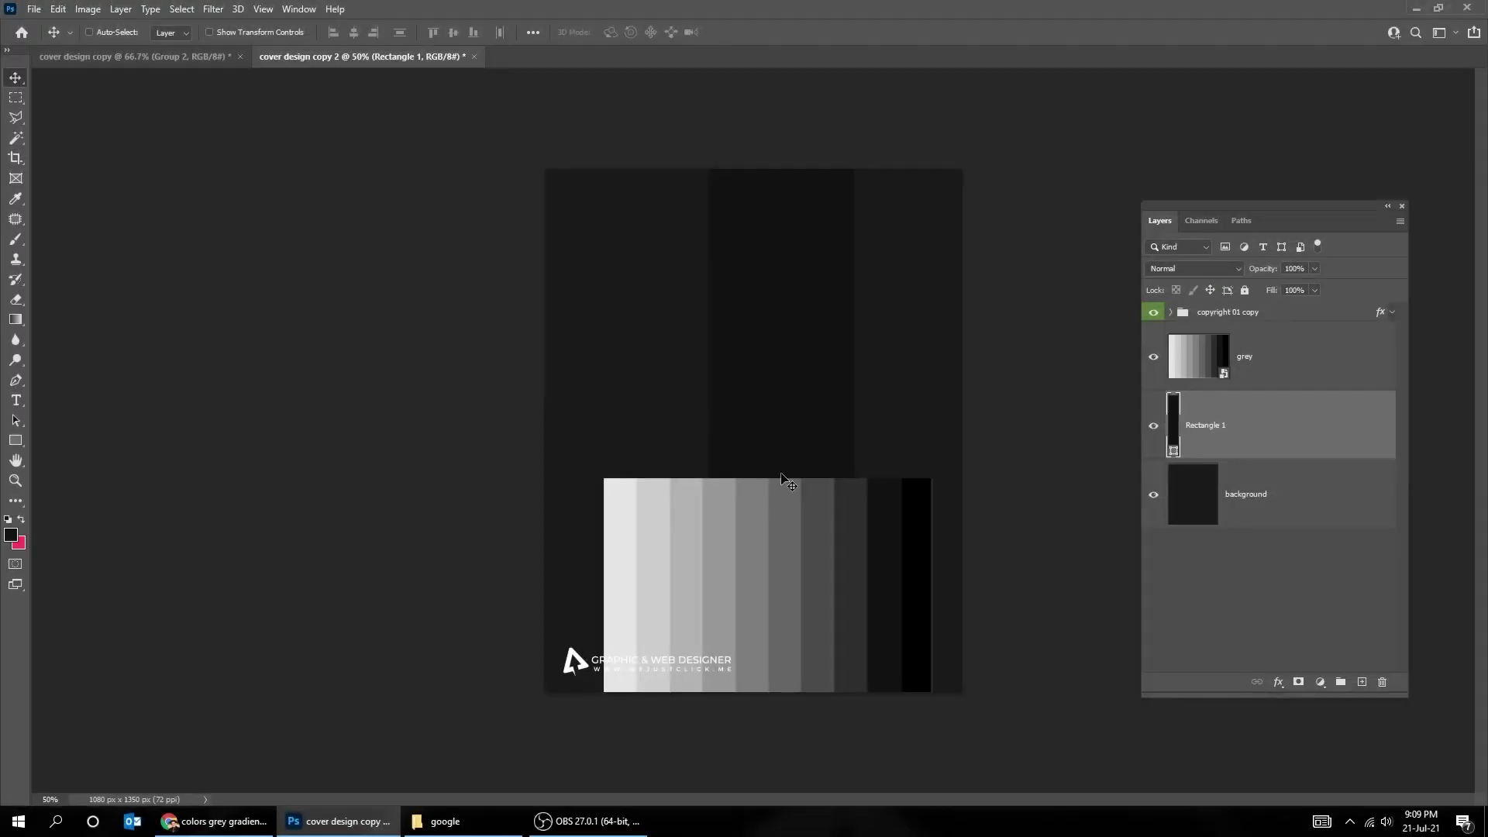
Hide the grey bars layer, shift the strip slightly left, and compact the Layers panel
{"action": "left_click", "coordinate": [1152, 357]}
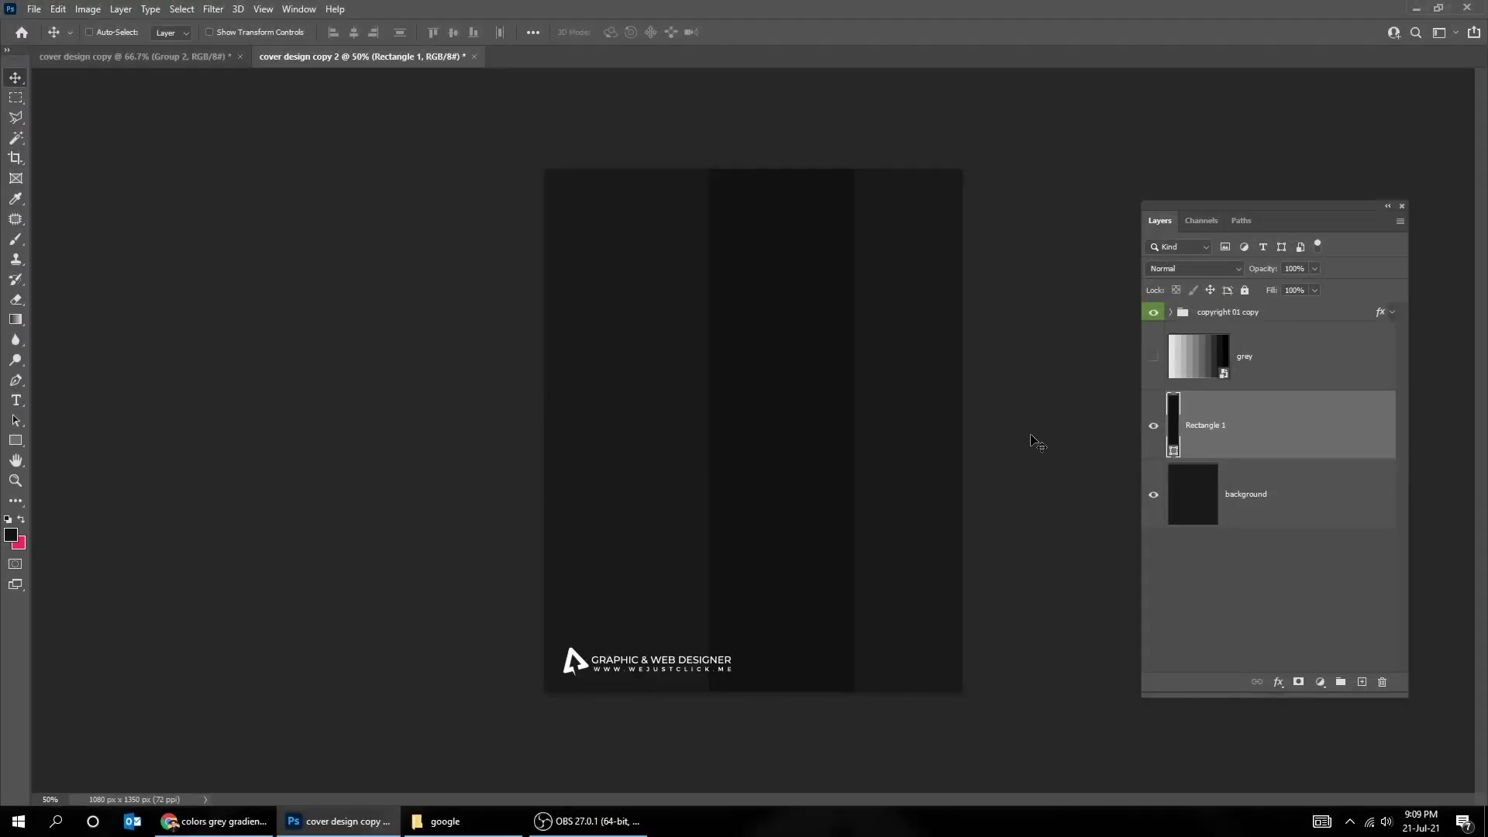
{"action": "left_click_drag", "start_coordinate": [820, 470], "coordinate": [787, 475]}
{"action": "left_click_drag", "start_coordinate": [1309, 227], "coordinate": [1235, 163]}
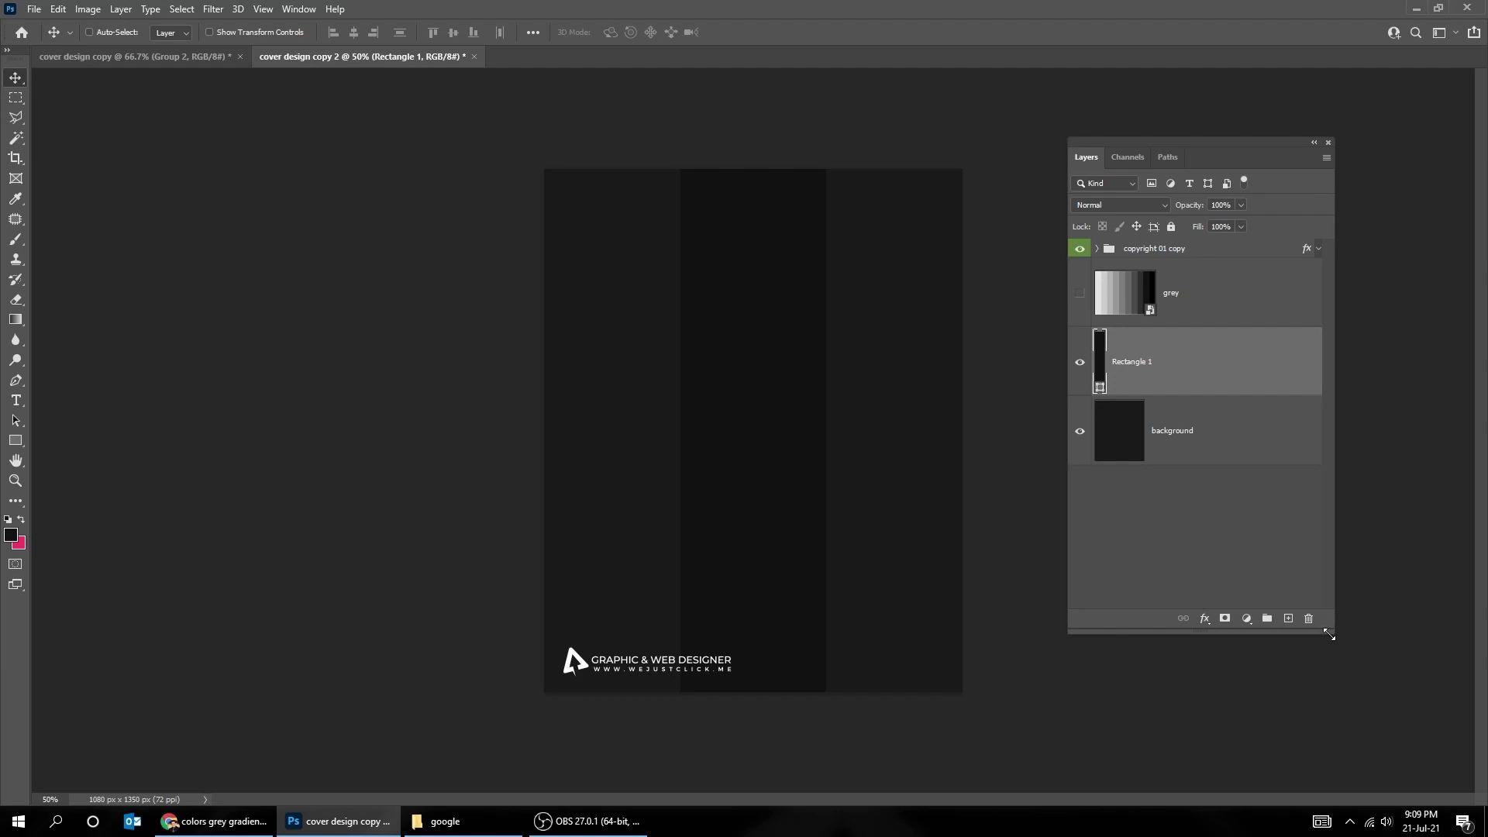
{"action": "left_click_drag", "start_coordinate": [1329, 634], "coordinate": [1327, 515]}
Add a drop shadow to Rectangle 1 with near-black colour 030303
{"action": "left_click", "coordinate": [1200, 499]}
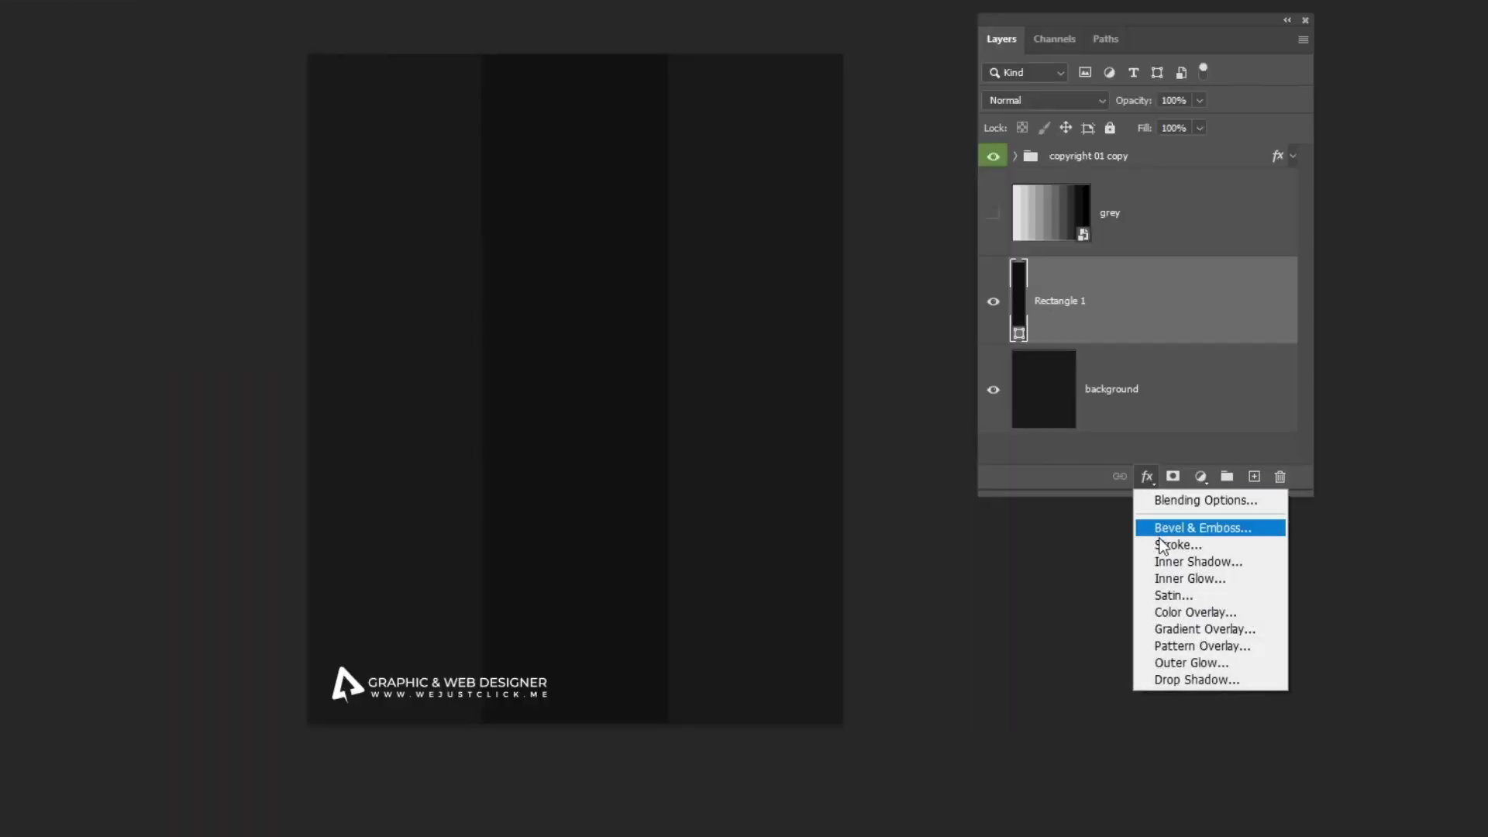
{"action": "left_click", "coordinate": [1185, 685]}
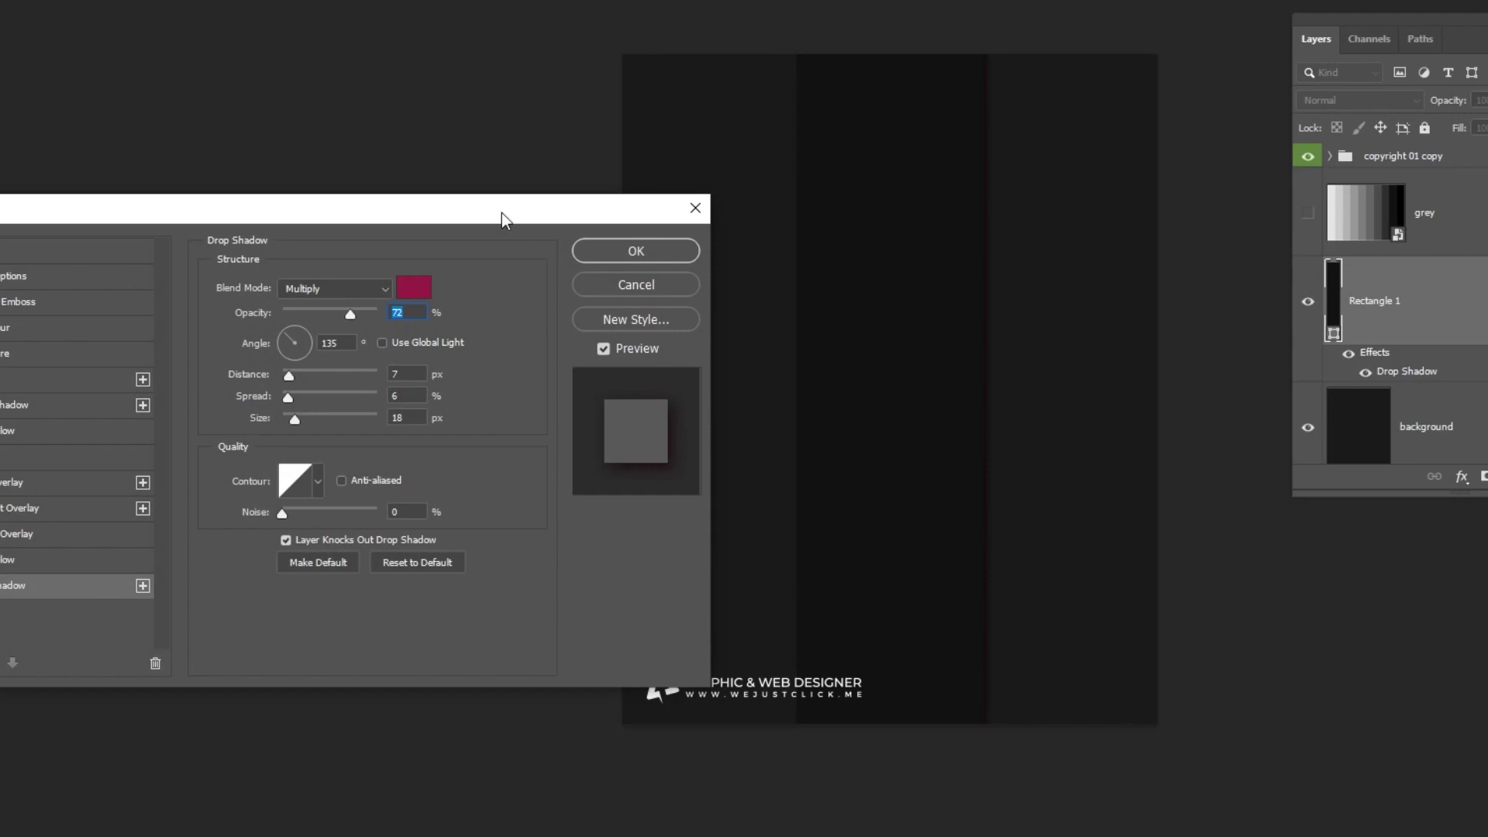
{"action": "left_click_drag", "start_coordinate": [504, 221], "coordinate": [678, 135]}
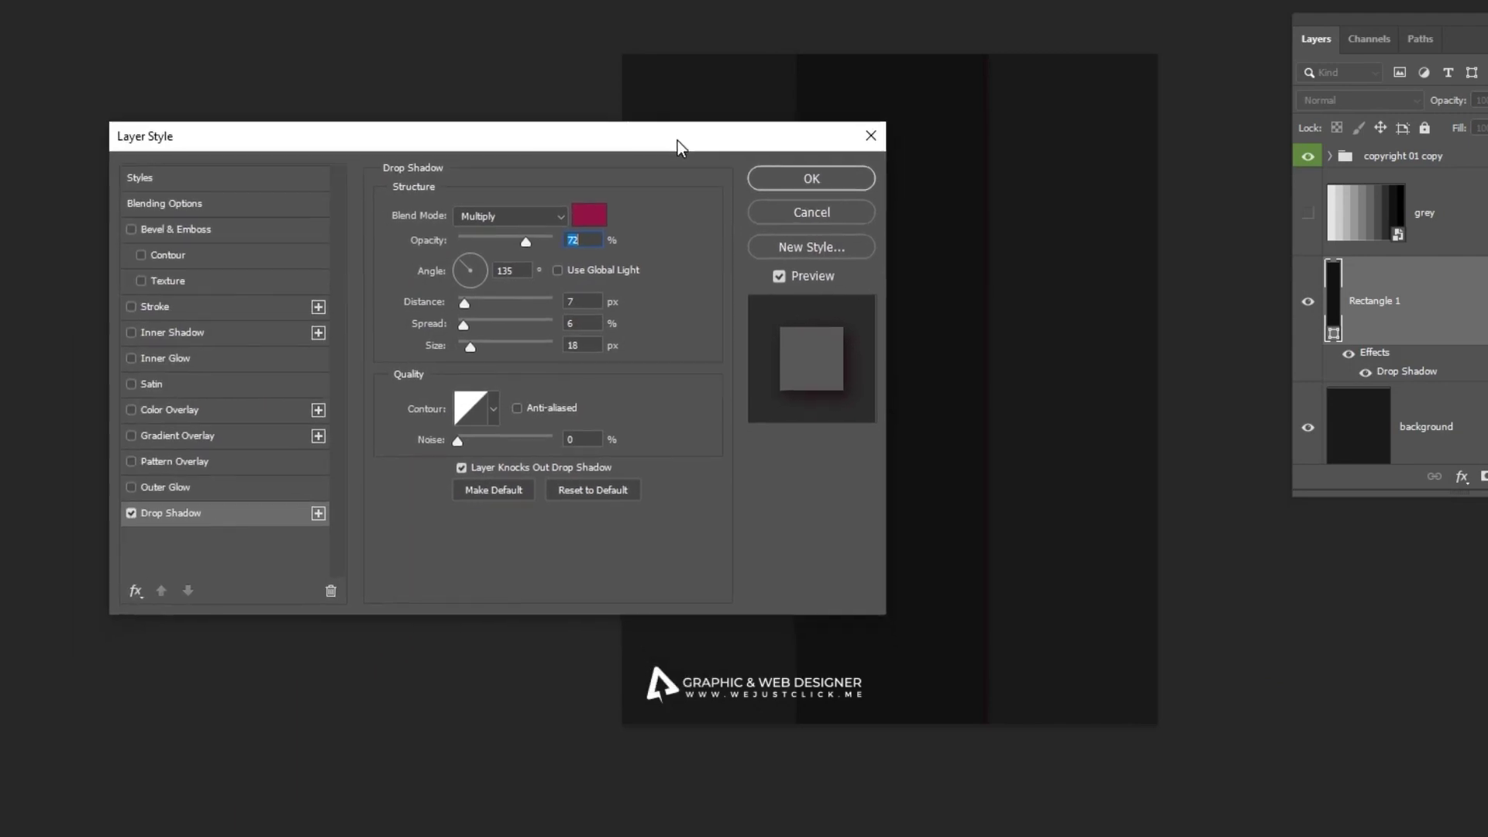
{"action": "left_click", "coordinate": [603, 204]}
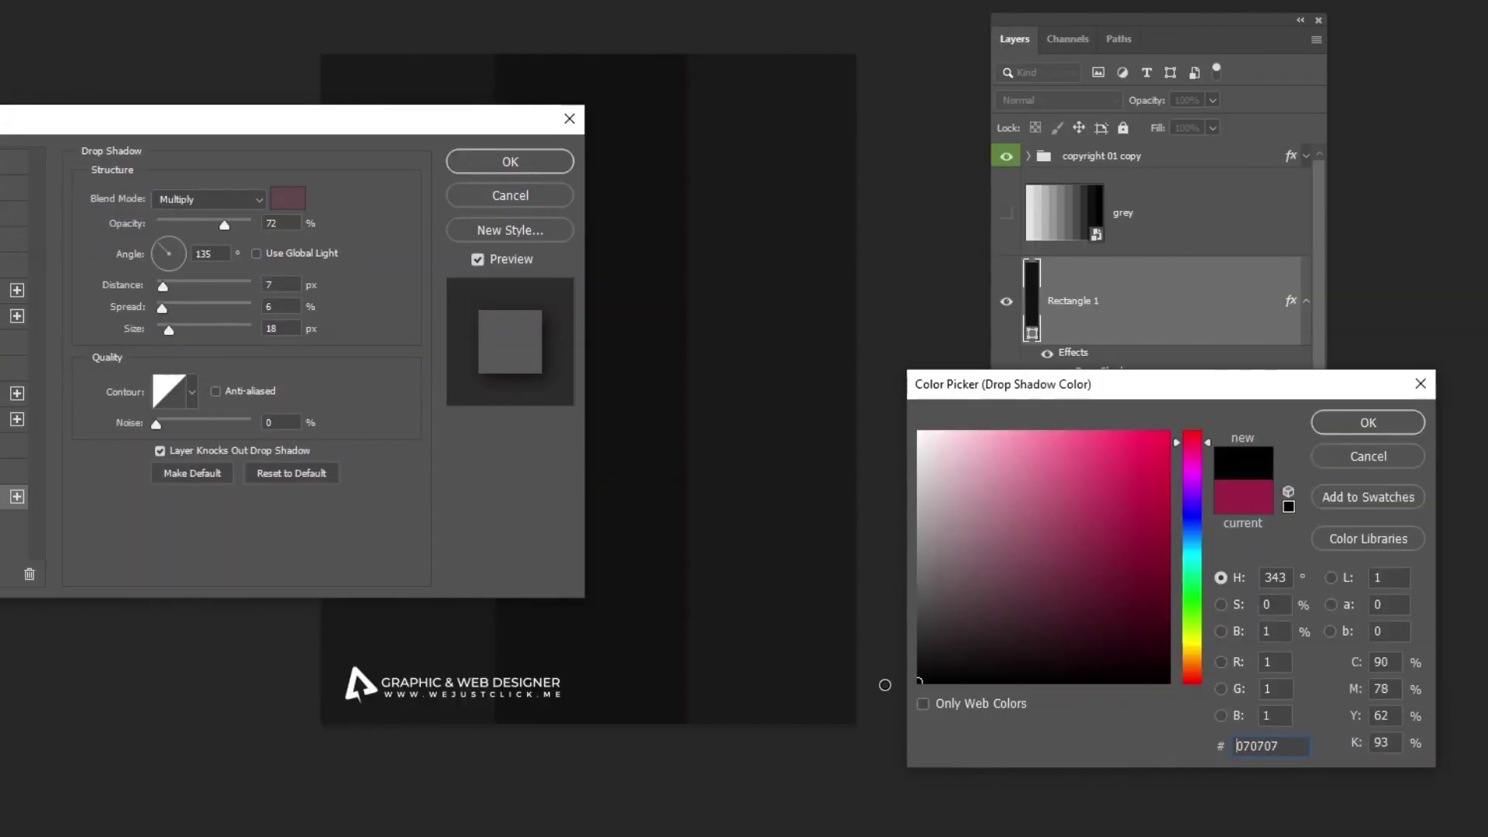
{"action": "left_click", "coordinate": [1221, 682]}
{"action": "left_click_drag", "start_coordinate": [1056, 385], "coordinate": [818, 239]}
{"action": "left_click_drag", "start_coordinate": [690, 488], "coordinate": [681, 533]}
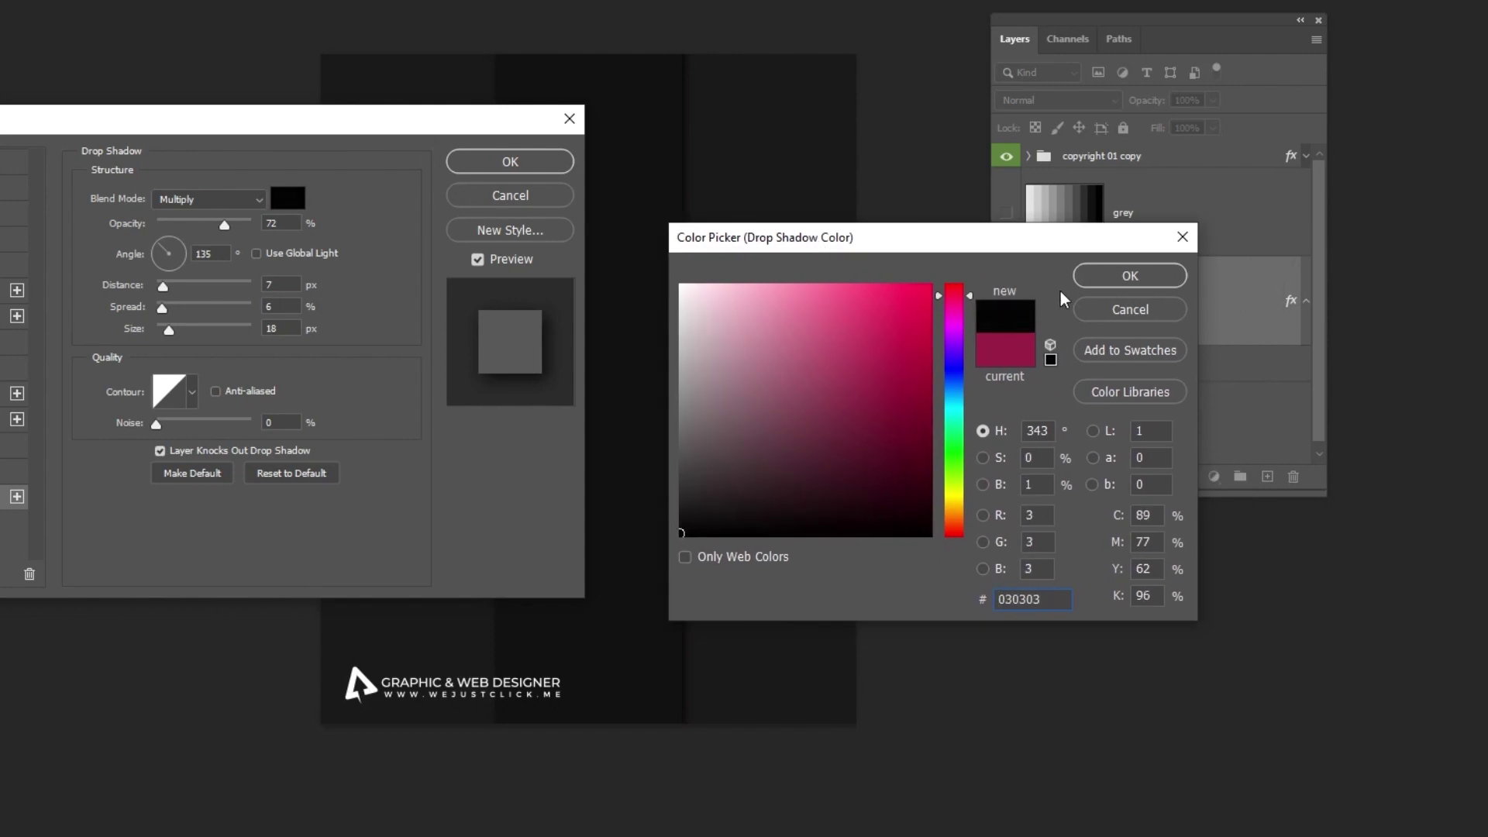
{"action": "left_click", "coordinate": [1129, 275]}
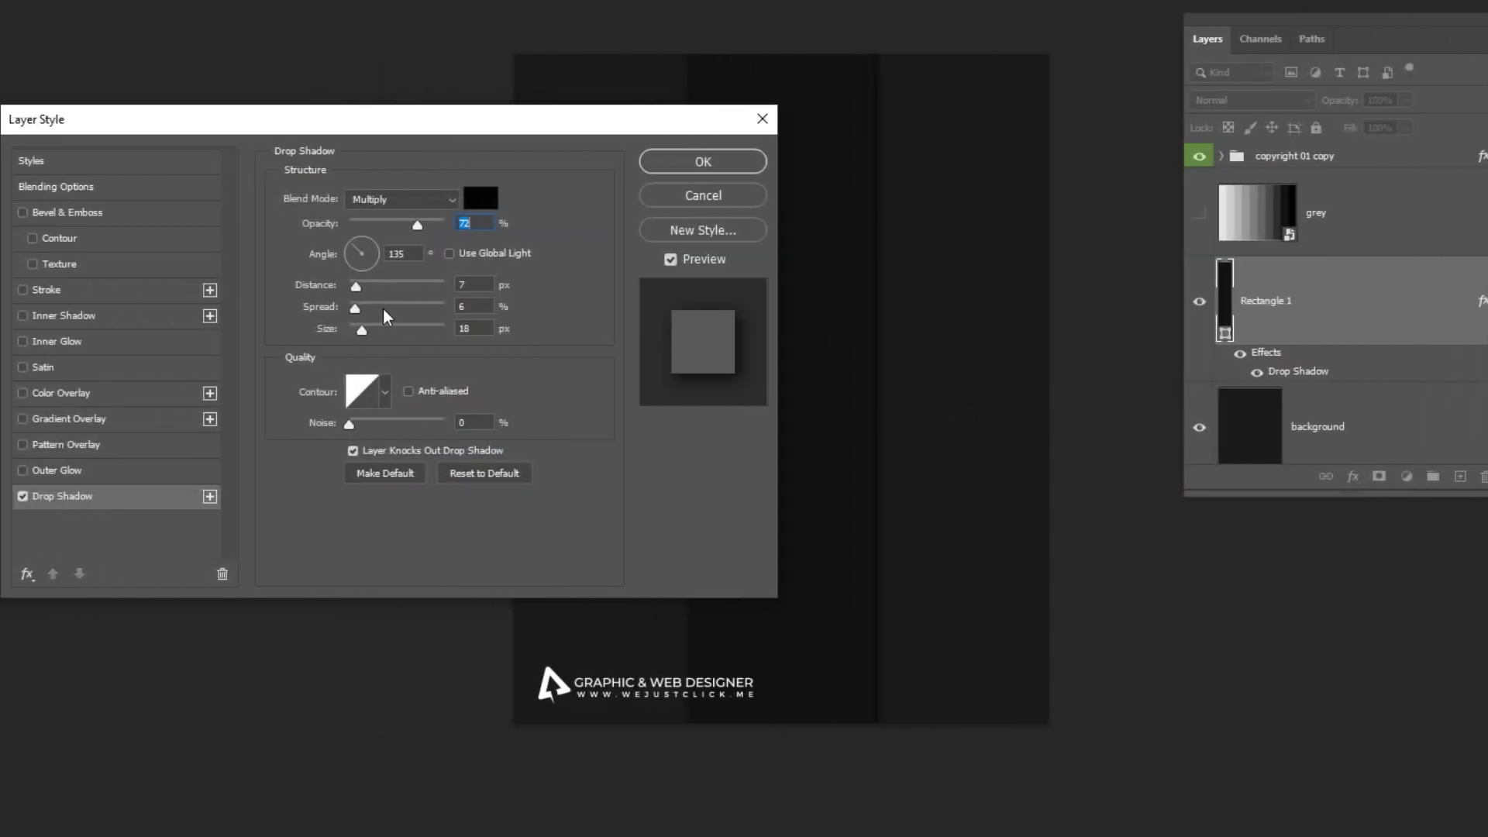
Set the shadow to angle 80°, distance 0, spread 25%, size 110 px and apply it
{"action": "key", "text": "Tab"}
{"action": "type", "text": "80"}
{"action": "type", "text": "0"}
{"action": "type", "text": "25"}
{"action": "key", "text": "Tab"}
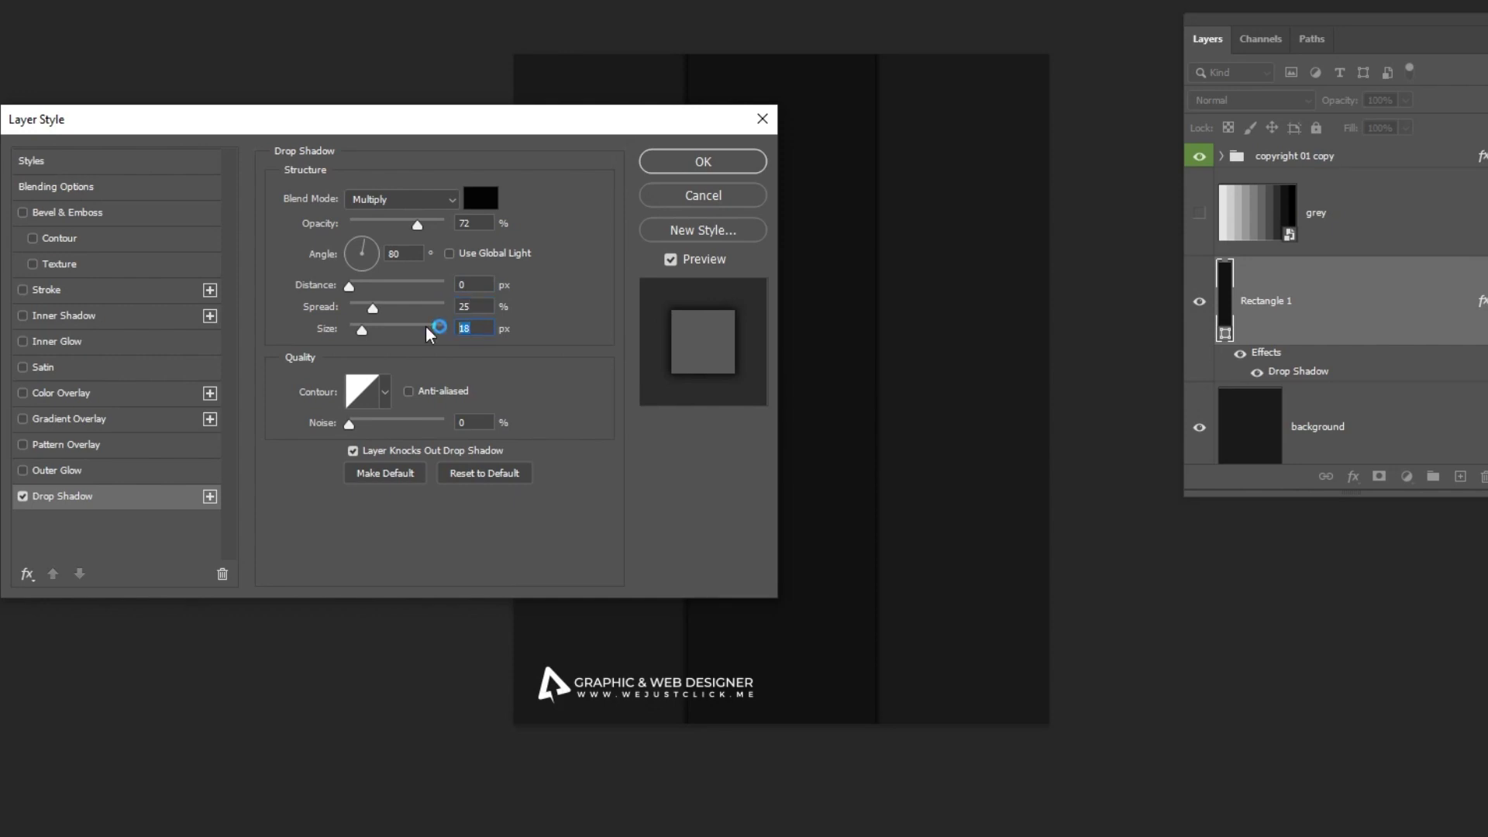
{"action": "type", "text": "110"}
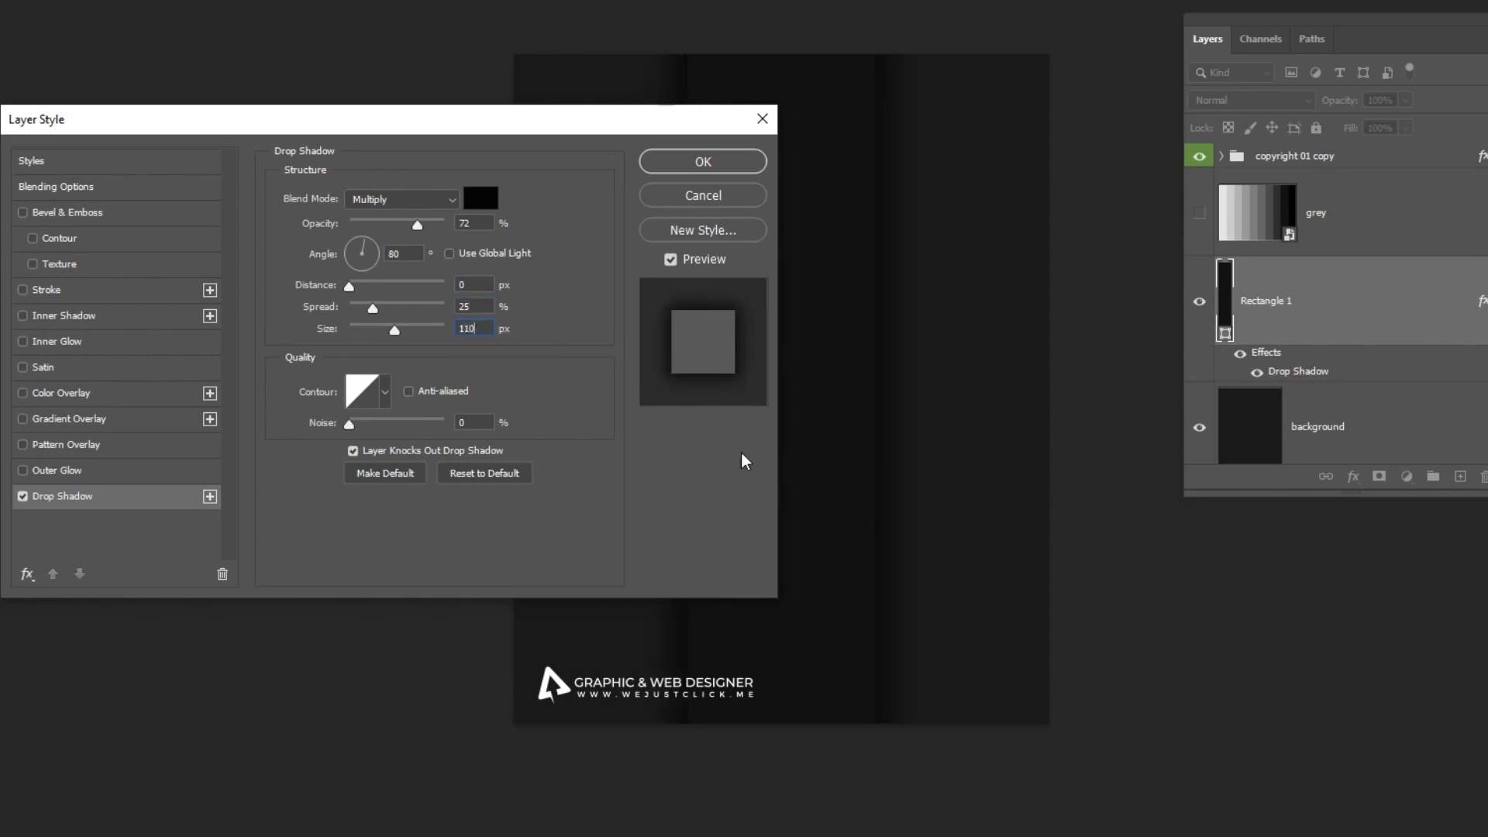
{"action": "left_click_drag", "start_coordinate": [559, 129], "coordinate": [283, 115]}
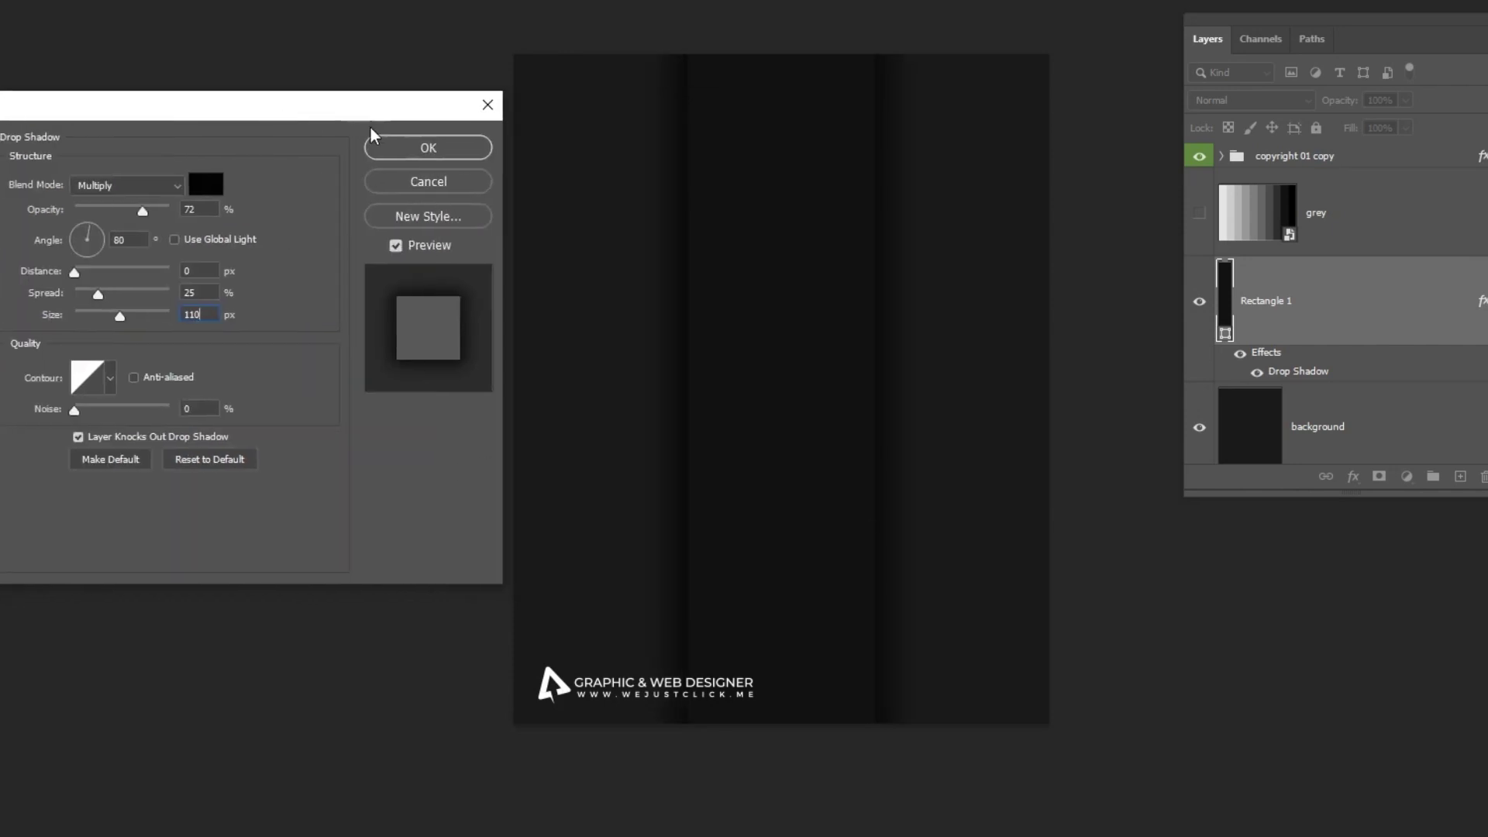
{"action": "left_click", "coordinate": [395, 146]}
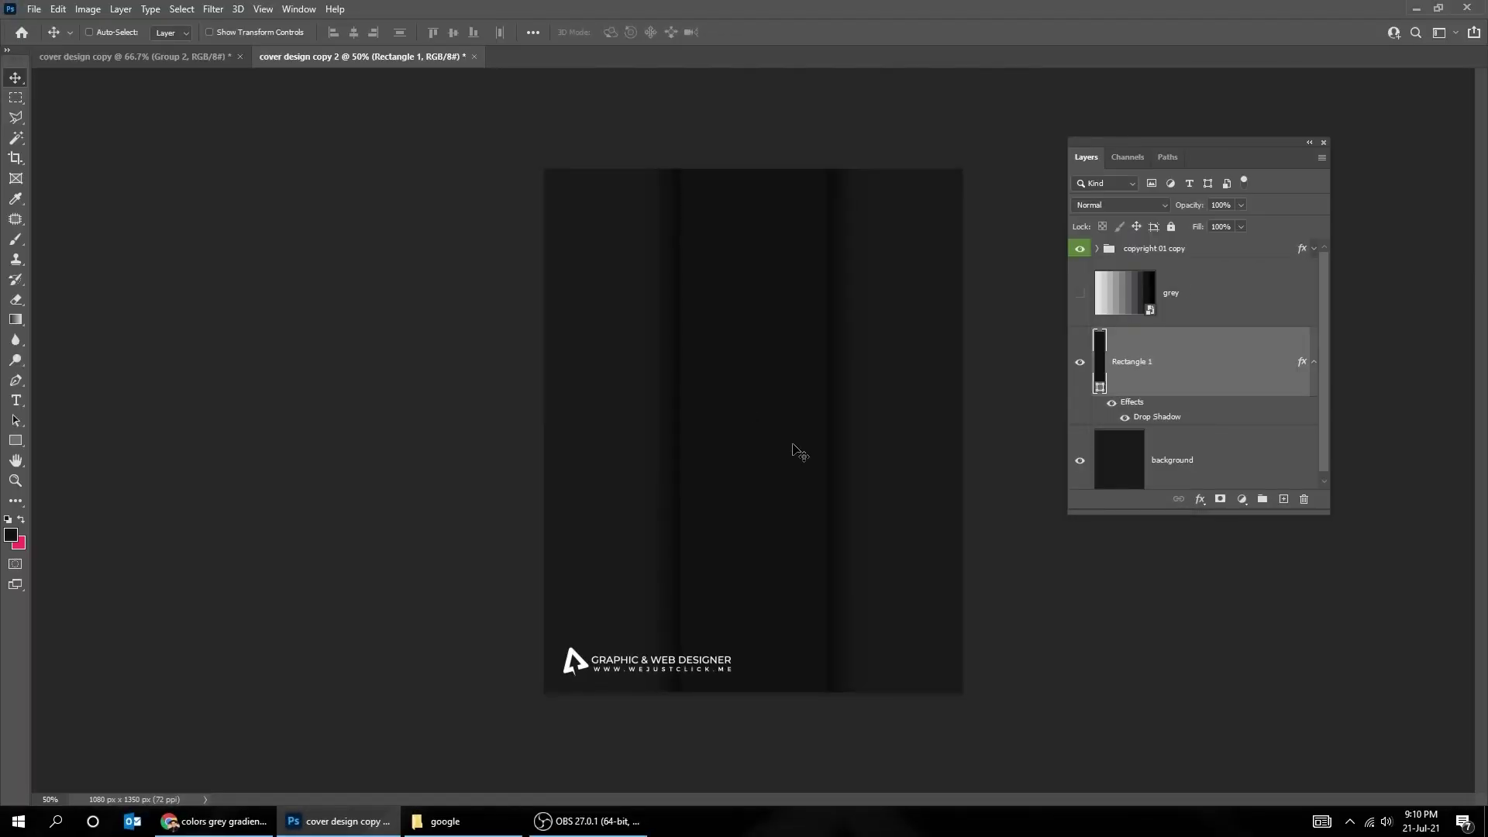
Rotate Rectangle 1 by 30° and move it down and to the right
{"action": "key", "text": "ctrl+t"}
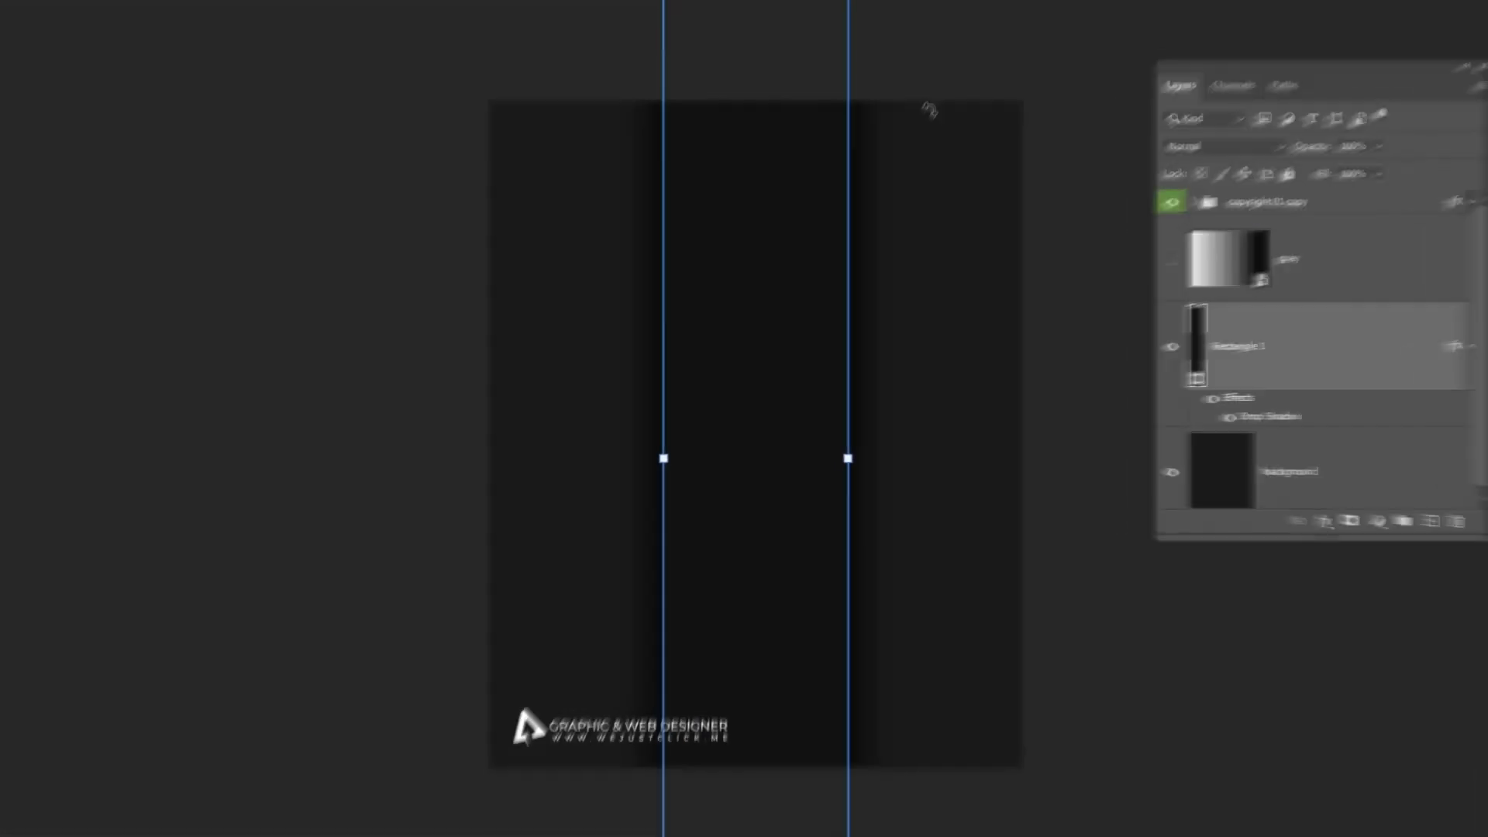
{"action": "left_click_drag", "start_coordinate": [929, 109], "coordinate": [1033, 280]}
{"action": "key", "text": "Return"}
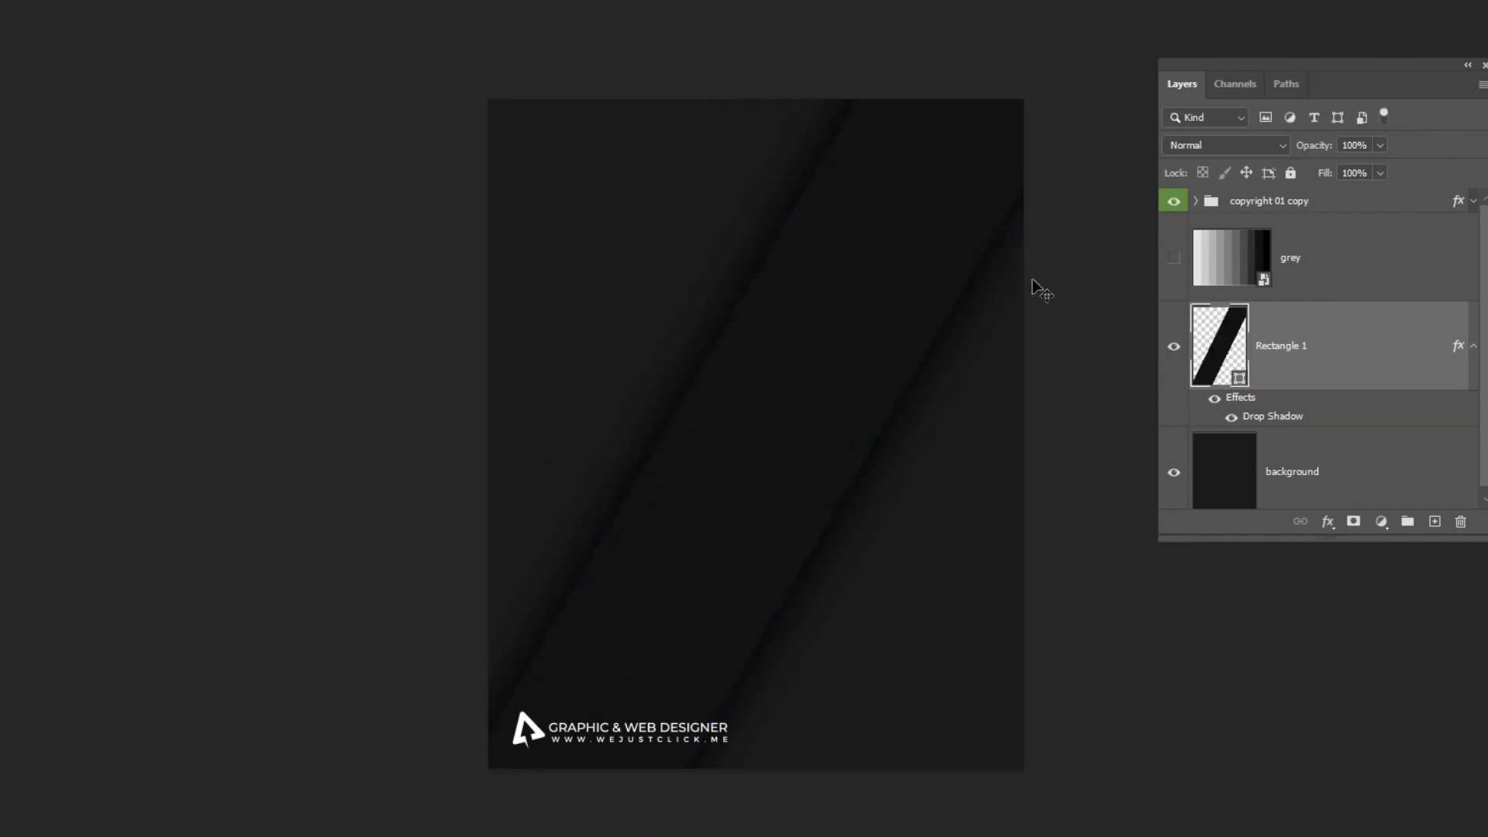
{"action": "left_click_drag", "start_coordinate": [798, 442], "coordinate": [891, 641]}
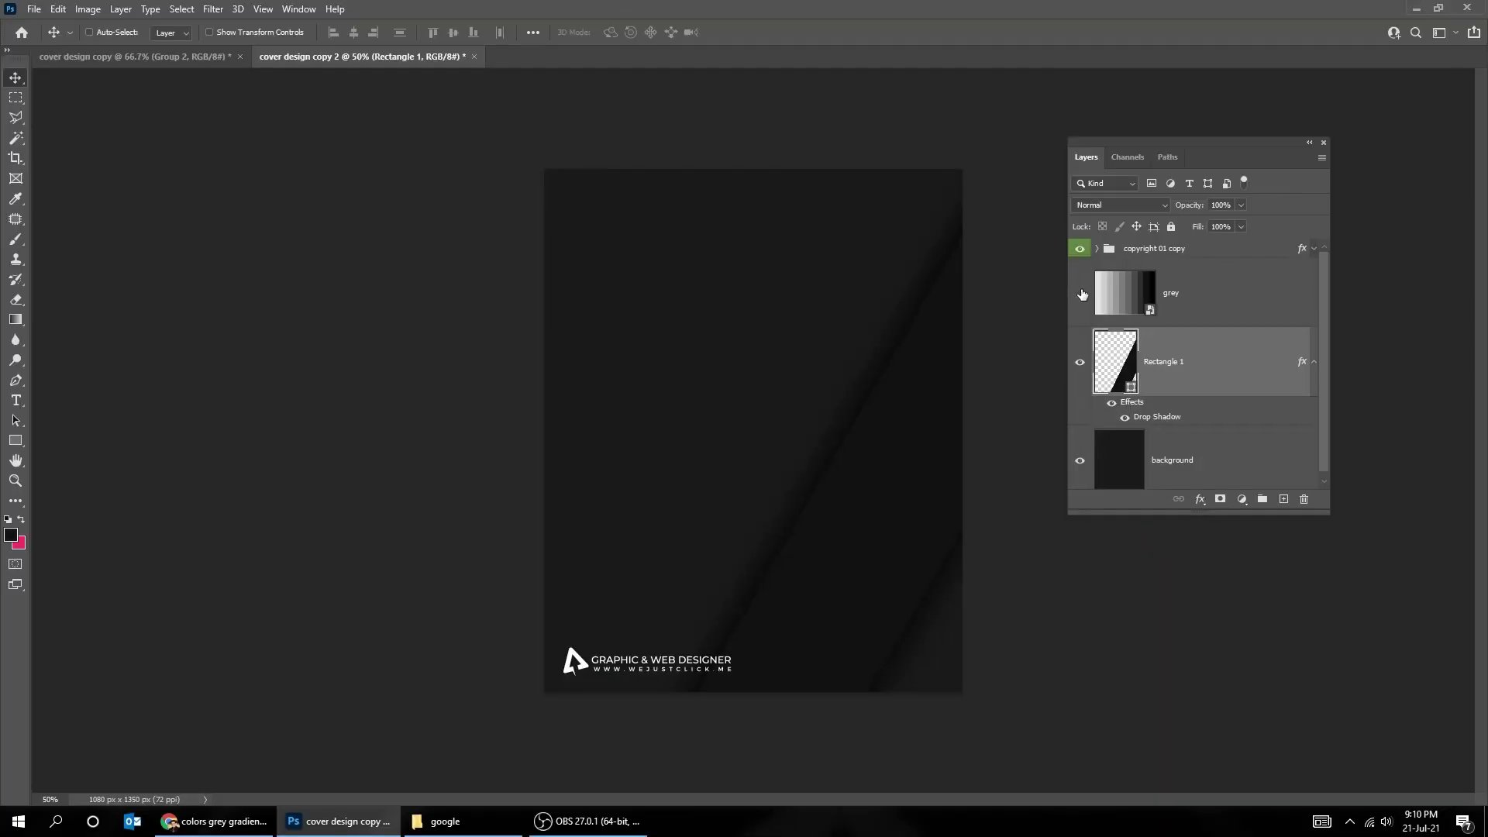
Fill Rectangle 1 with light grey cdcdcd sampled from the swatches, then copy it up-left
{"action": "left_click", "coordinate": [1083, 294]}
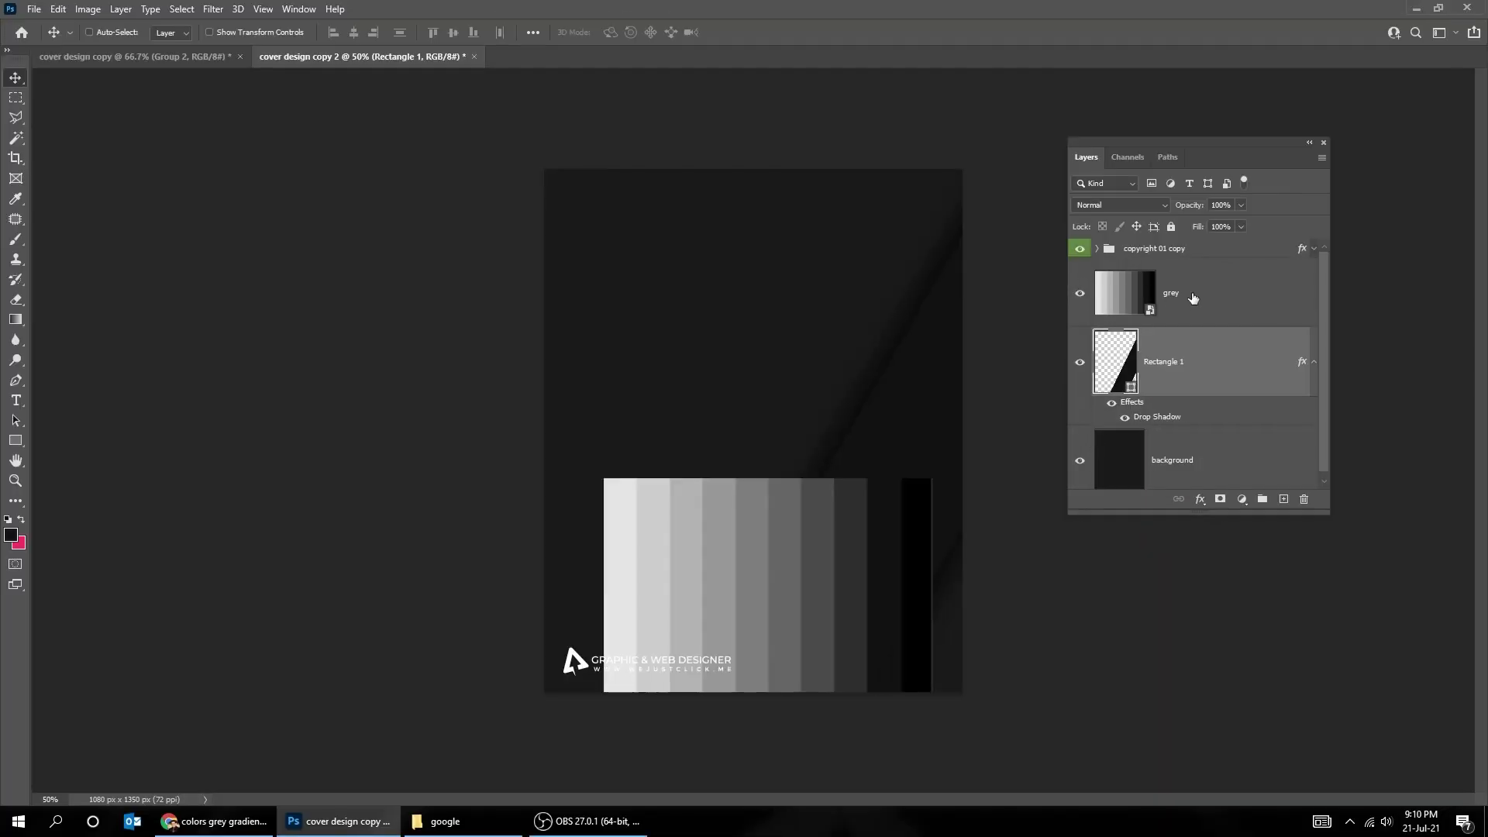
{"action": "left_click", "coordinate": [1182, 306]}
{"action": "left_click", "coordinate": [1160, 370]}
{"action": "left_click", "coordinate": [10, 534]}
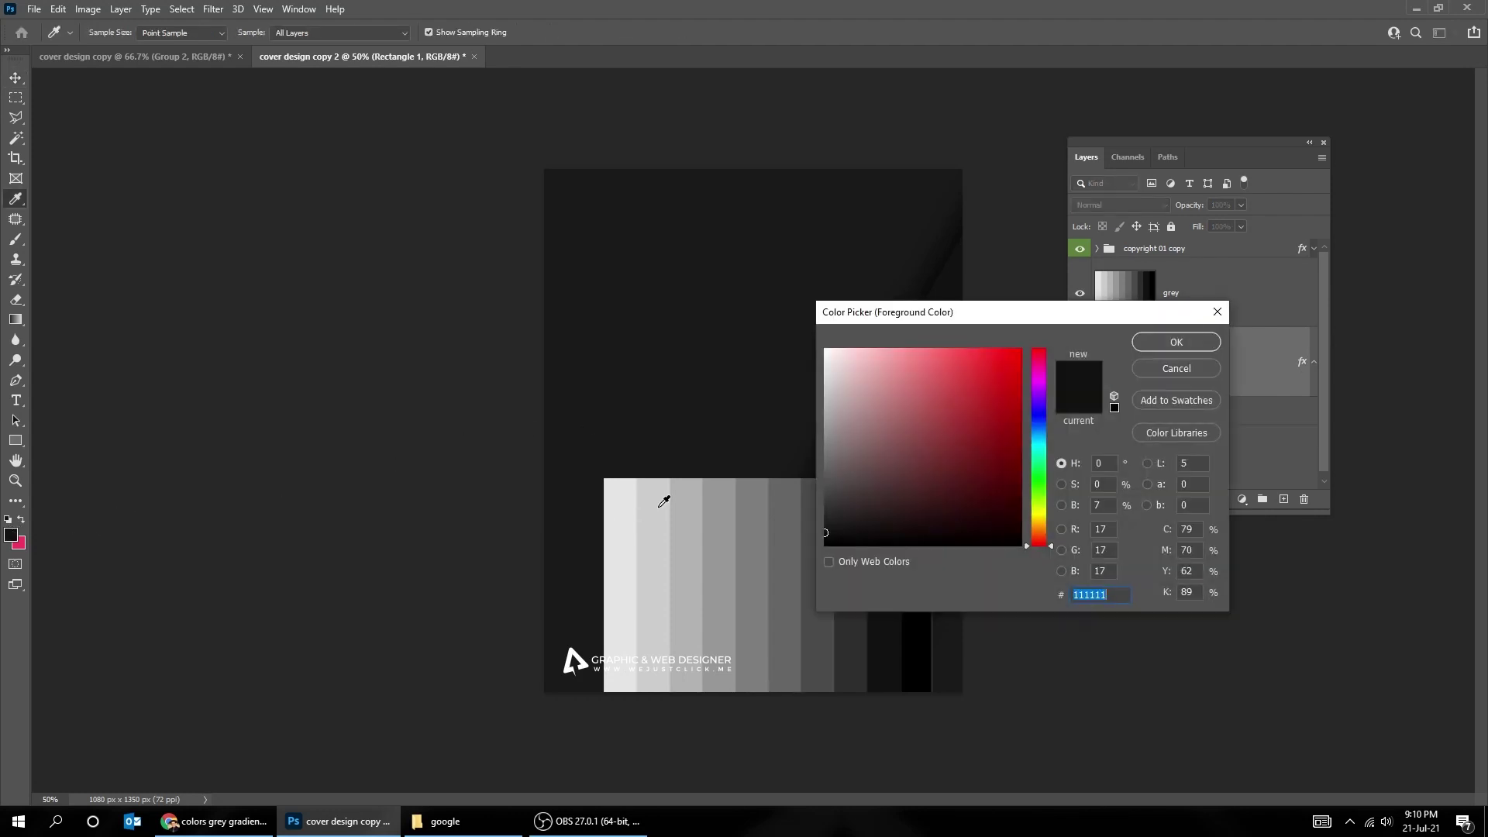
{"action": "left_click", "coordinate": [661, 507]}
{"action": "left_click", "coordinate": [1176, 342]}
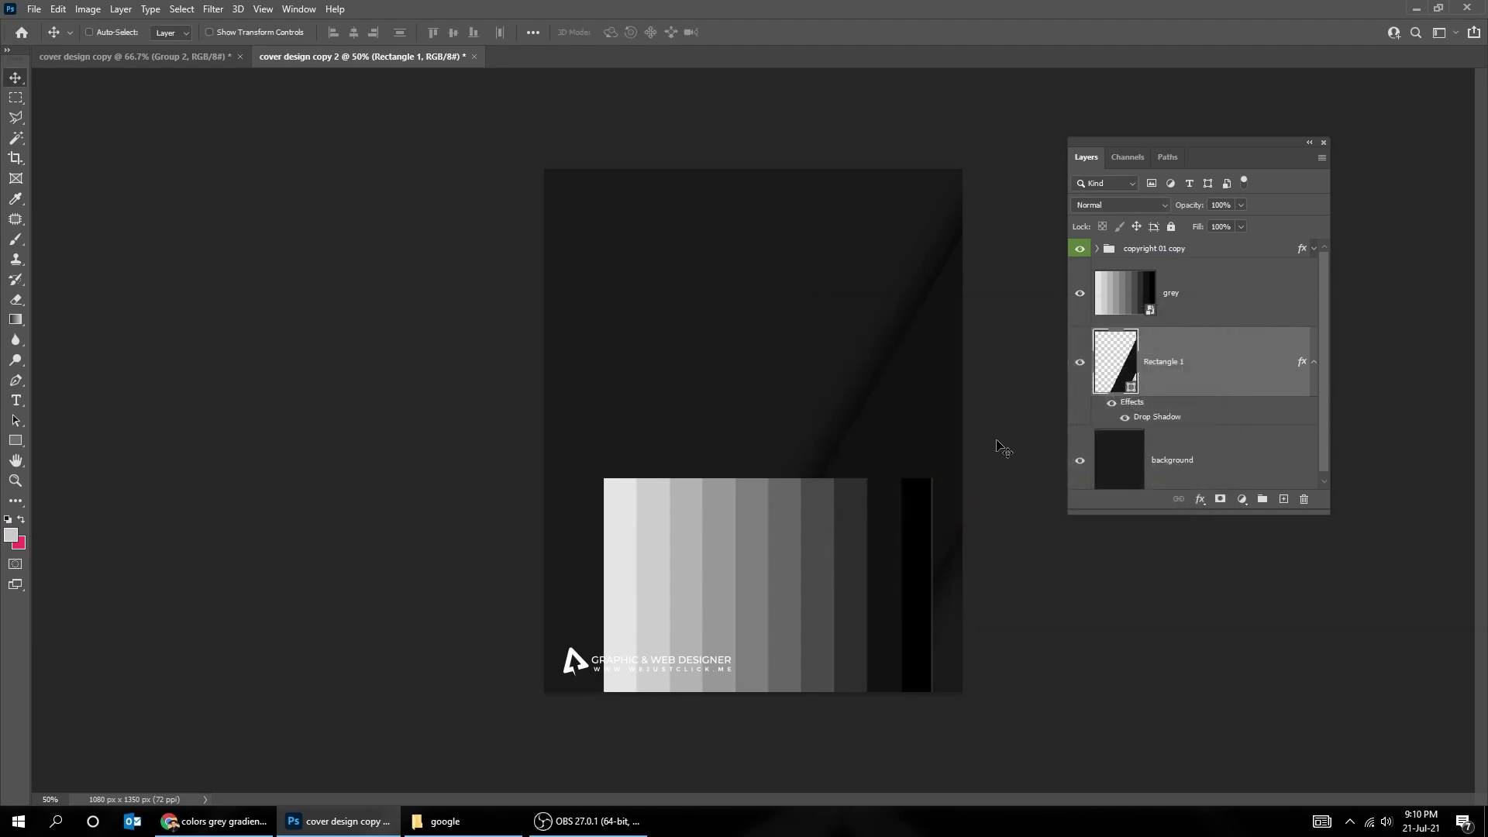
{"action": "left_click", "coordinate": [1081, 308]}
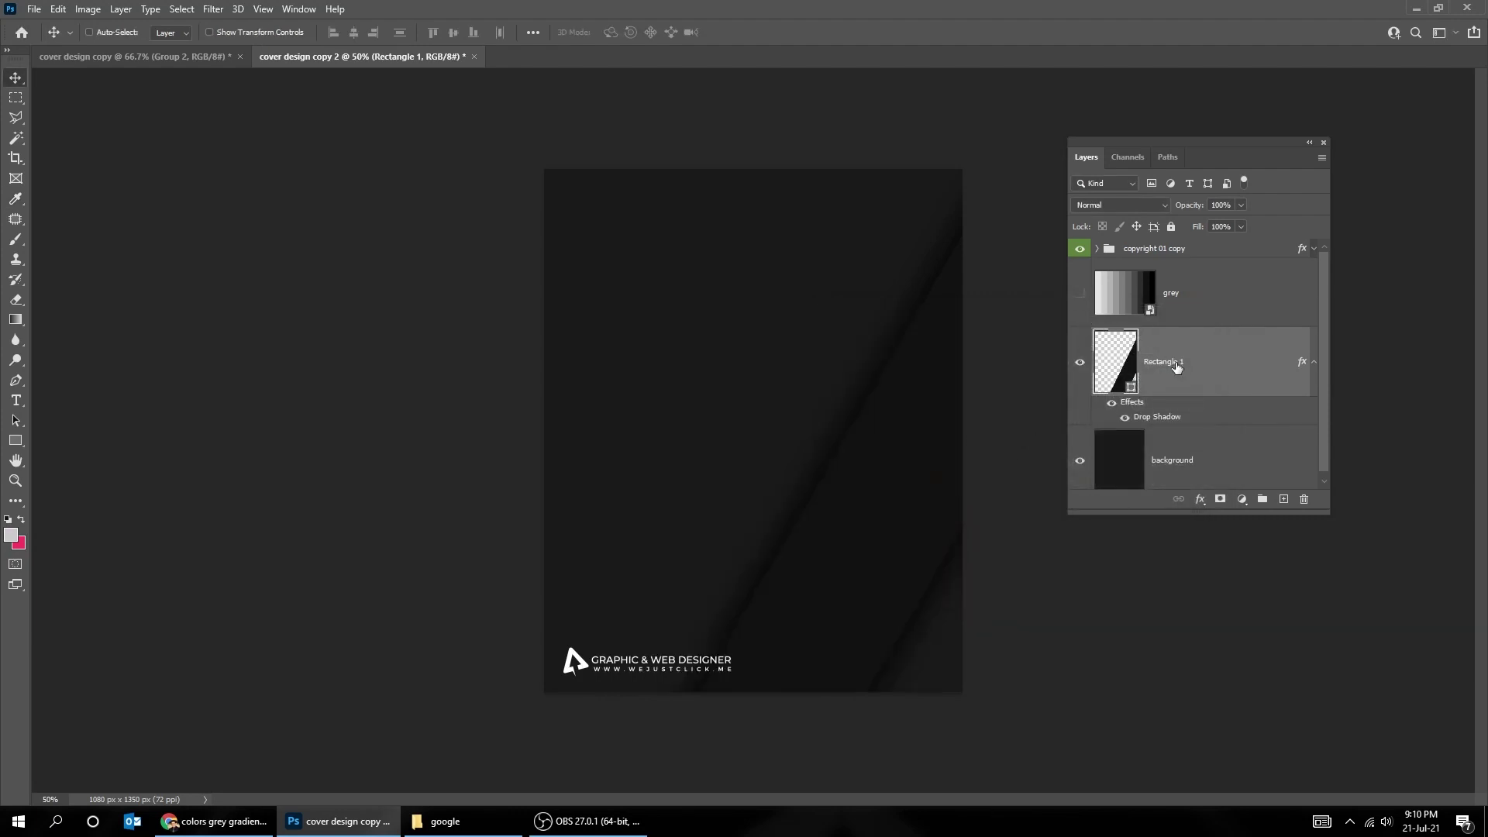
{"action": "key", "text": "ctrl+BackSpace"}
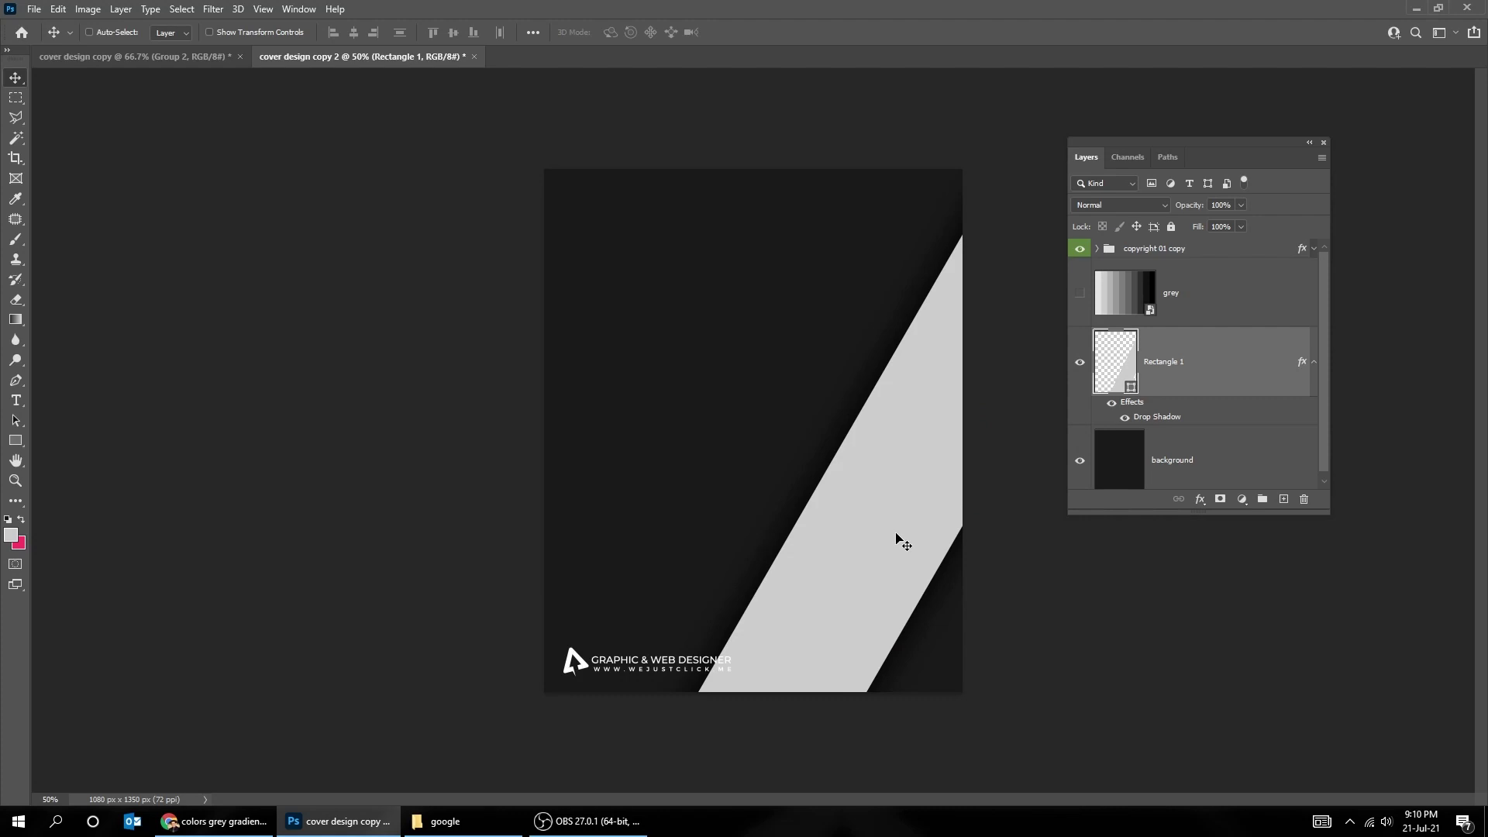
{"action": "mouse_move", "coordinate": [896, 541]}
{"action": "left_mouse_down"}
{"action": "mouse_move", "coordinate": [841, 513]}
{"action": "mouse_move", "coordinate": [847, 468]}
{"action": "mouse_move", "coordinate": [765, 463]}
{"action": "mouse_move", "coordinate": [633, 410]}
{"action": "left_mouse_up"}
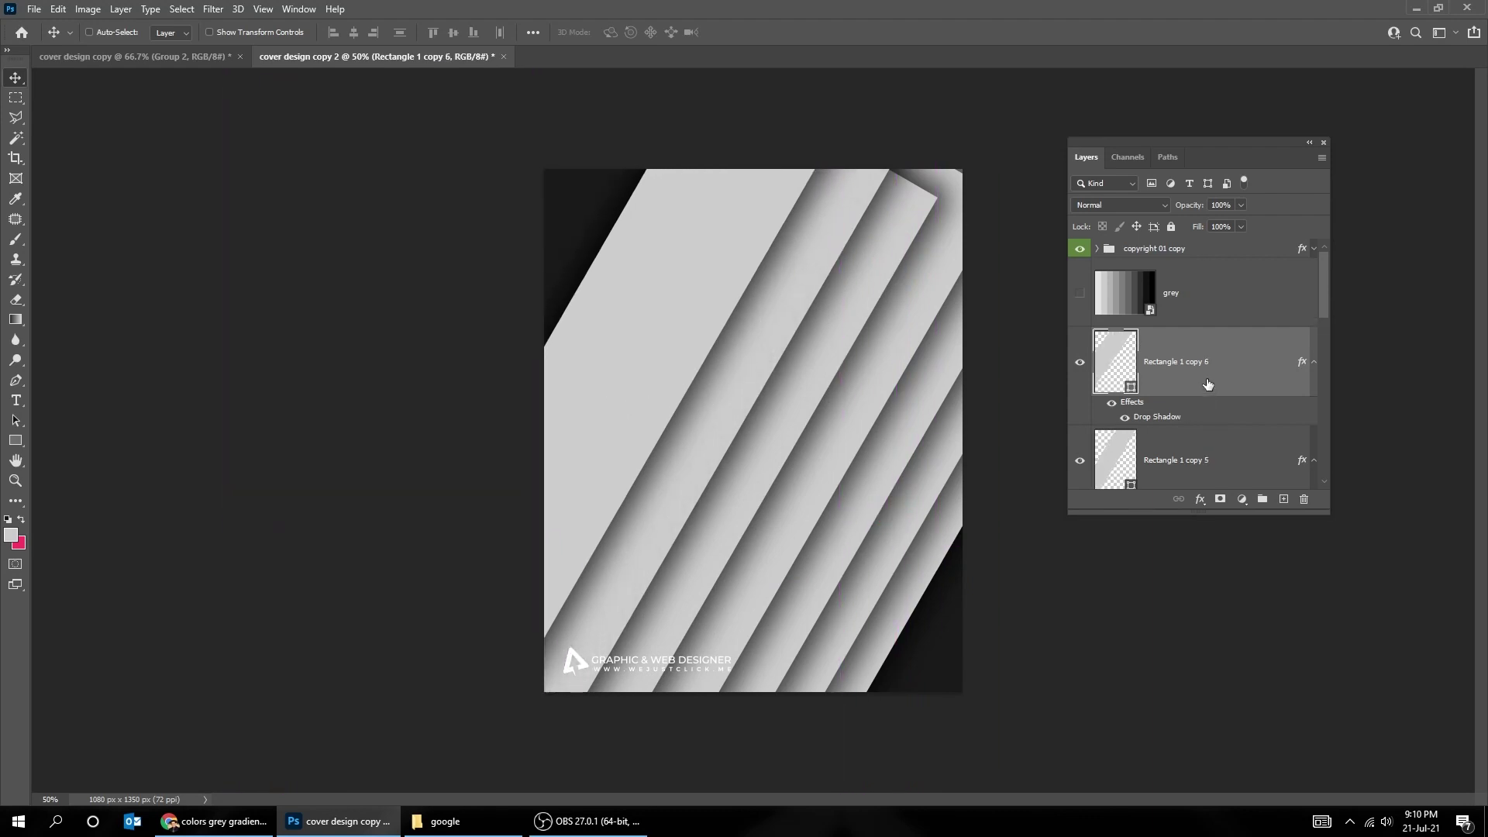
Select Rectangle 1, copy and copy 2 and scale them up to 113.30%
{"action": "left_click_drag", "start_coordinate": [1320, 508], "coordinate": [1319, 647]}
{"action": "scroll", "coordinate": [1230, 455], "scroll_direction": "down", "scroll_amount": 5}
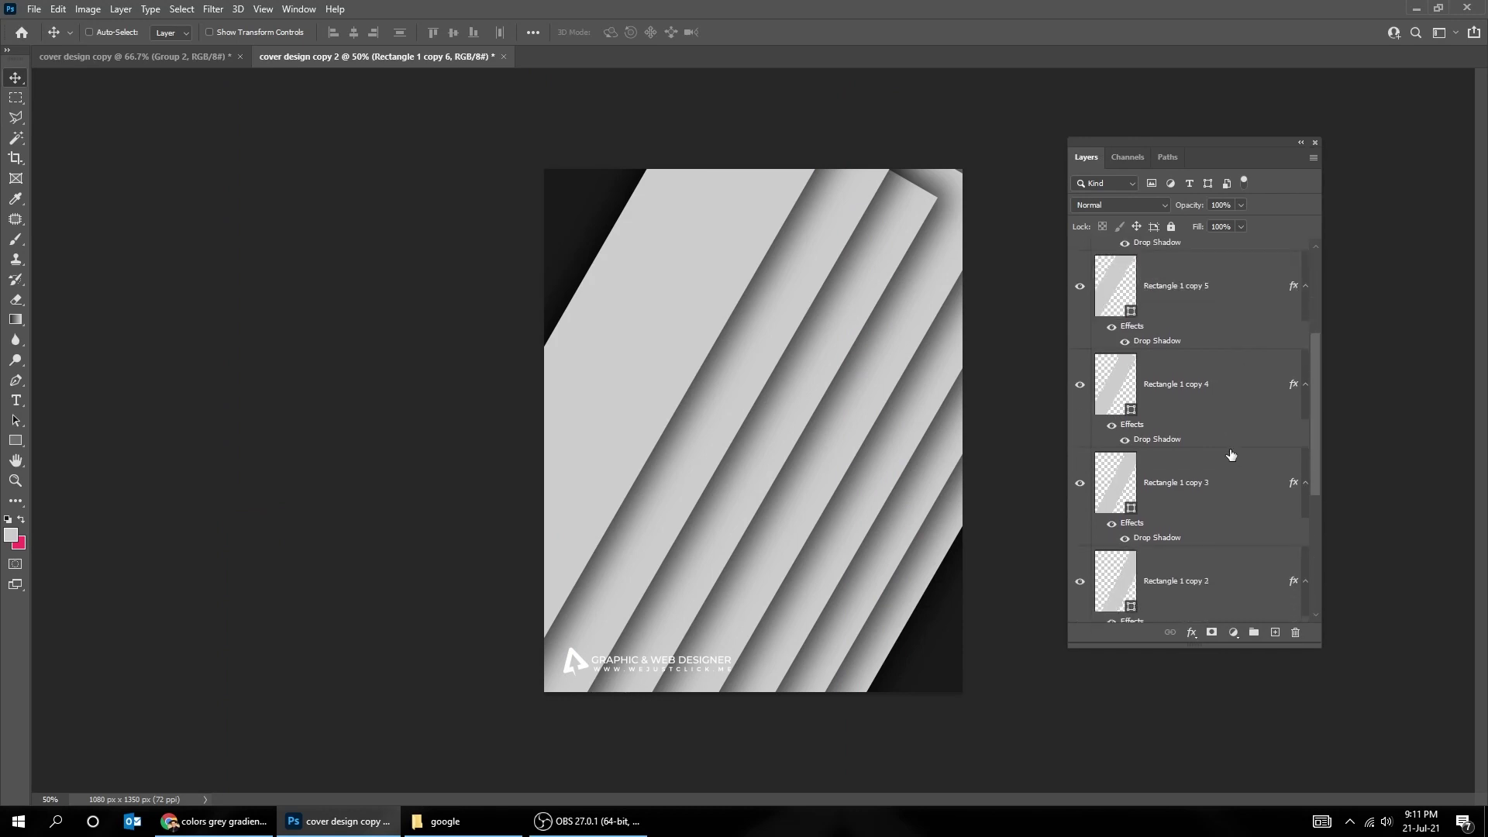
{"action": "scroll", "coordinate": [1229, 456], "scroll_direction": "down", "scroll_amount": 1}
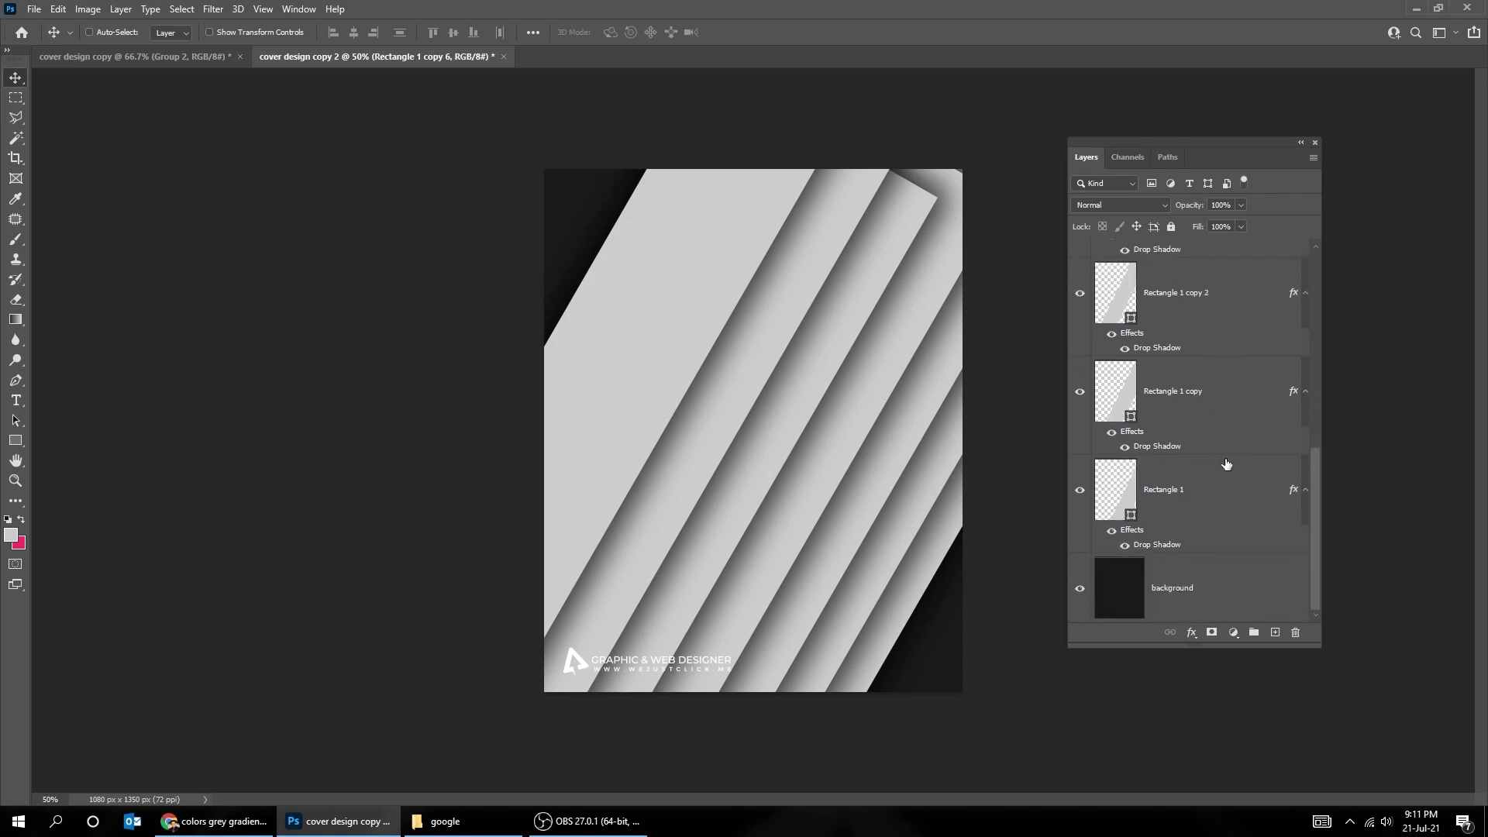
{"action": "left_click", "coordinate": [1214, 499], "text": "shift"}
{"action": "key", "text": "ctrl+plus"}
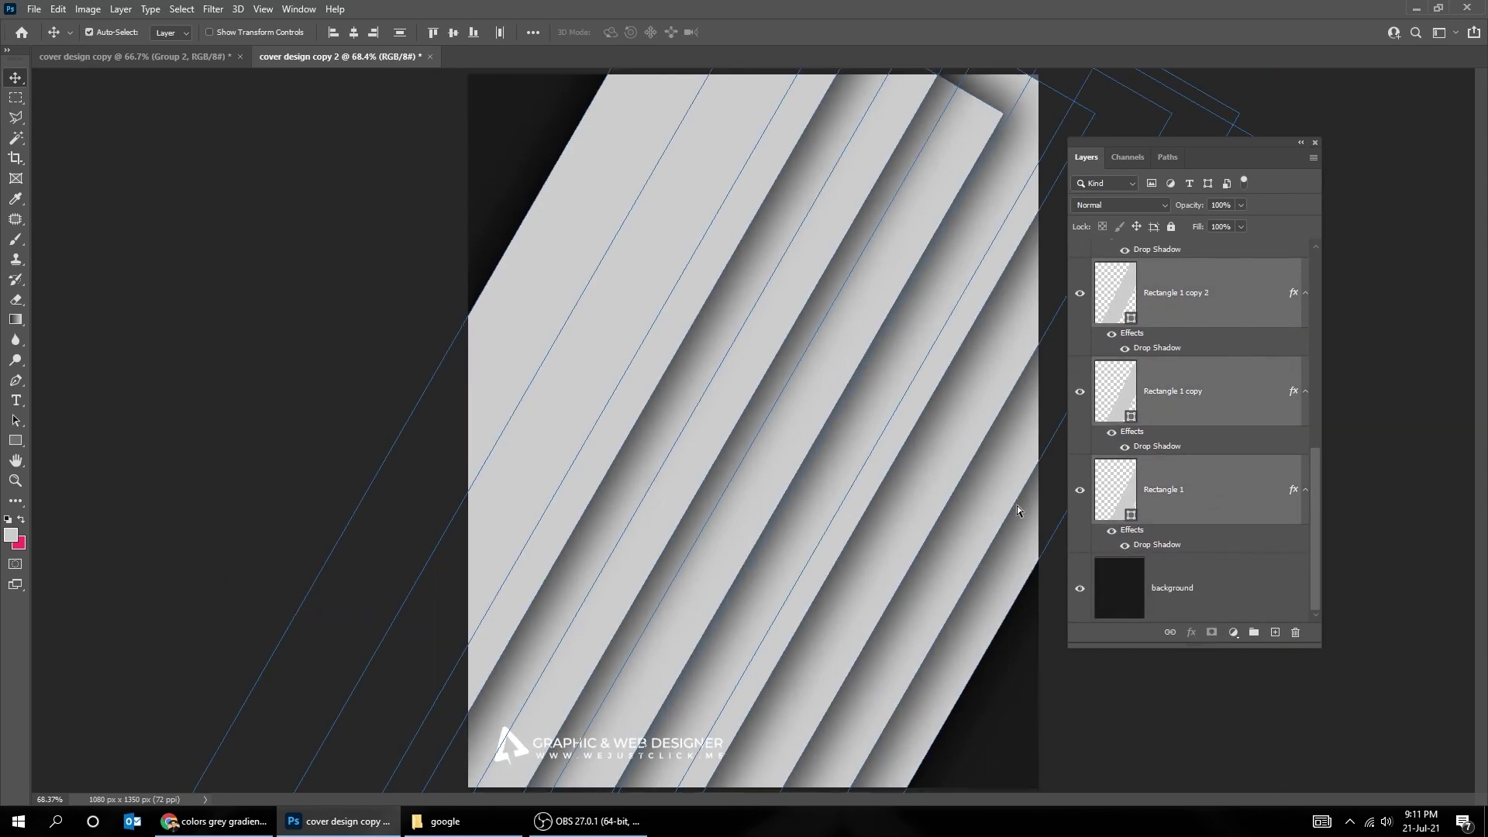
{"action": "key", "text": "ctrl+minus"}
{"action": "key", "text": "ctrl+minus"}
{"action": "key", "text": "ctrl+t"}
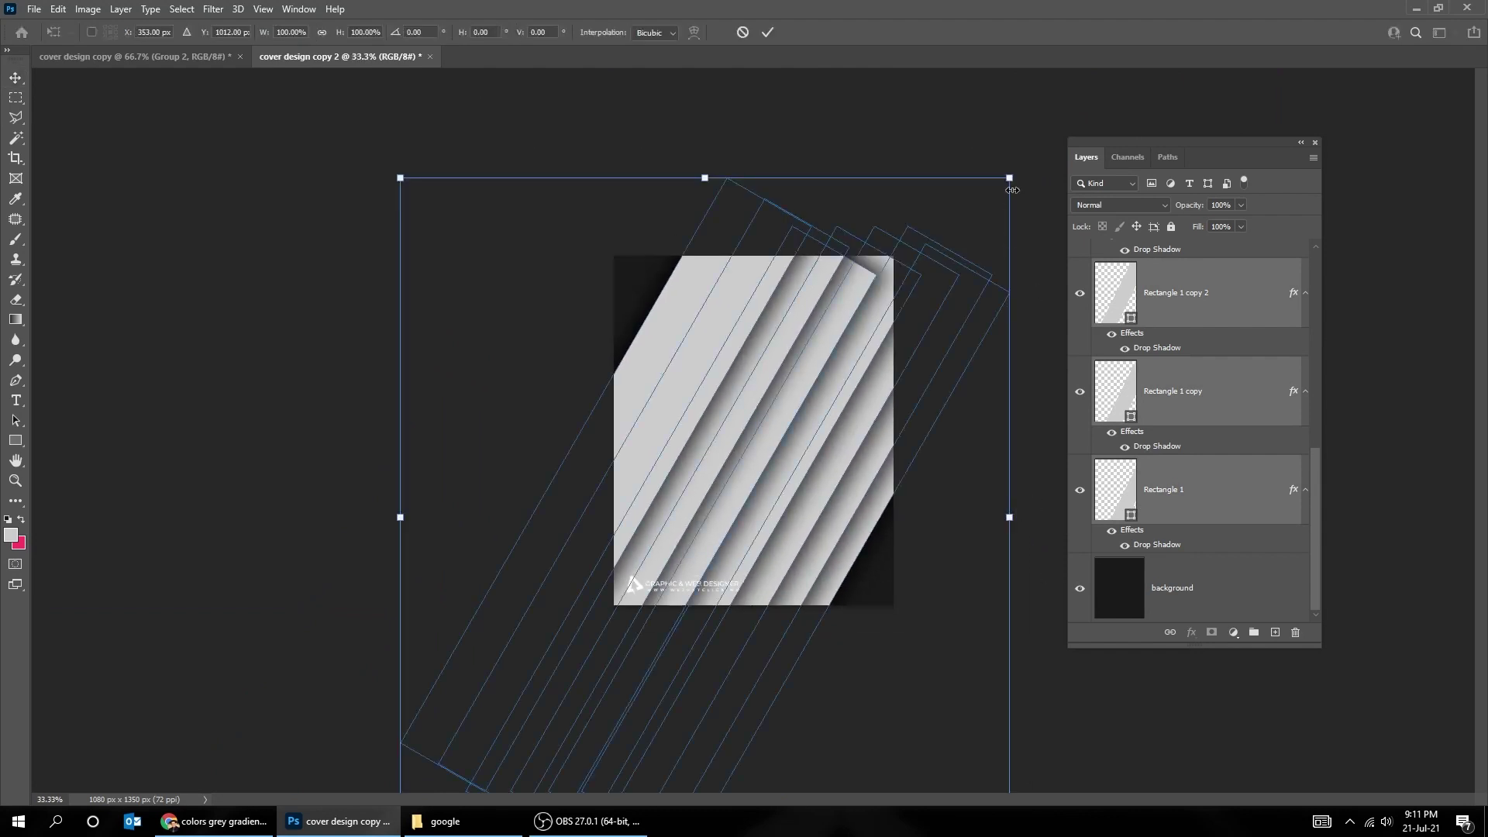
{"action": "left_click_drag", "start_coordinate": [1012, 189], "coordinate": [1051, 136]}
Commit the scaling, move the strips up-left, and return the view to 50%
{"action": "key", "text": "Return"}
{"action": "left_click_drag", "start_coordinate": [811, 355], "coordinate": [769, 325]}
{"action": "key", "text": "z"}
{"action": "left_click", "coordinate": [842, 396]}
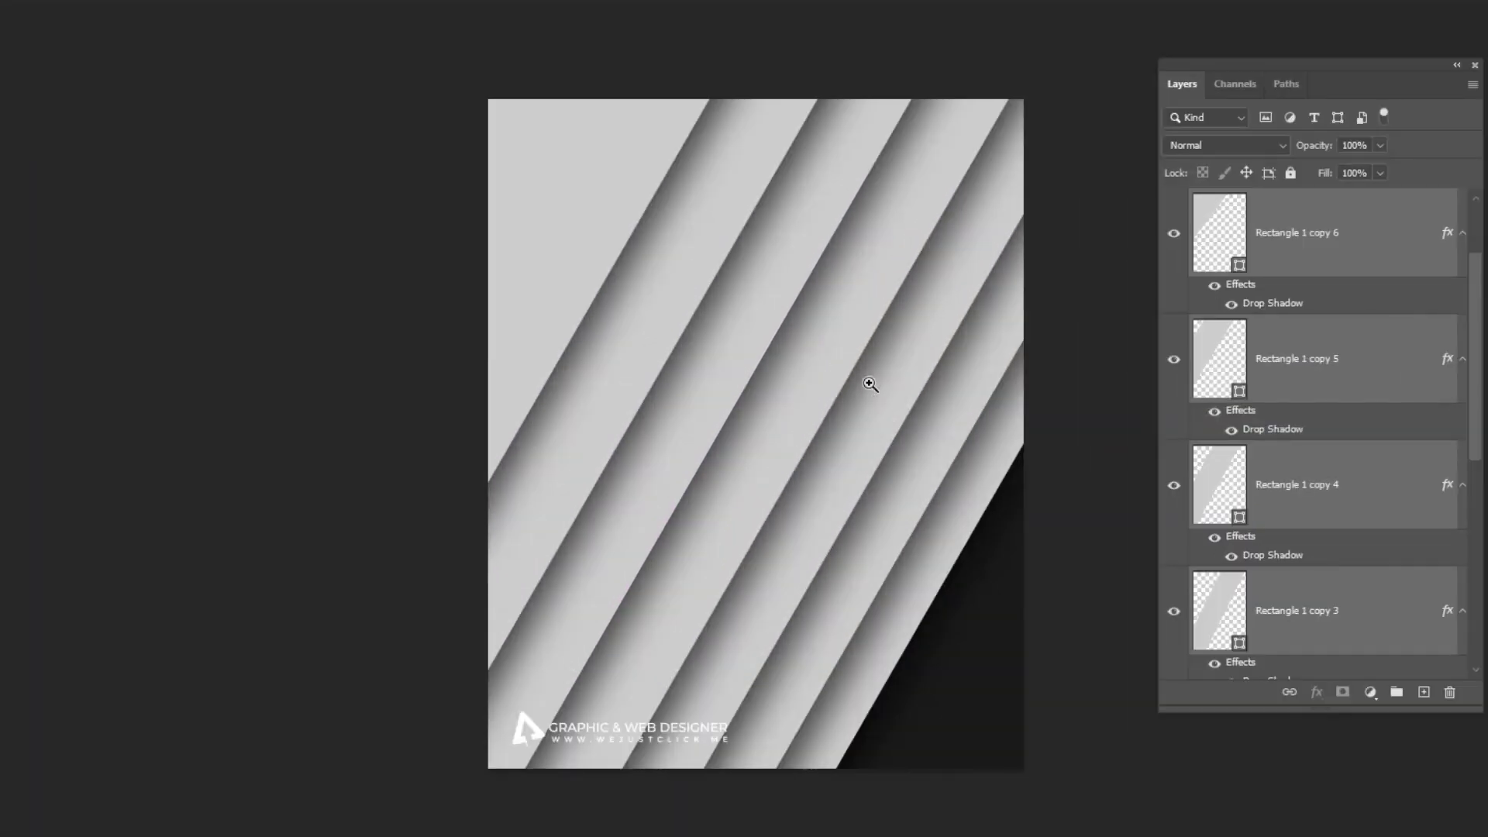
{"action": "key", "text": "ctrl+semicolon"}
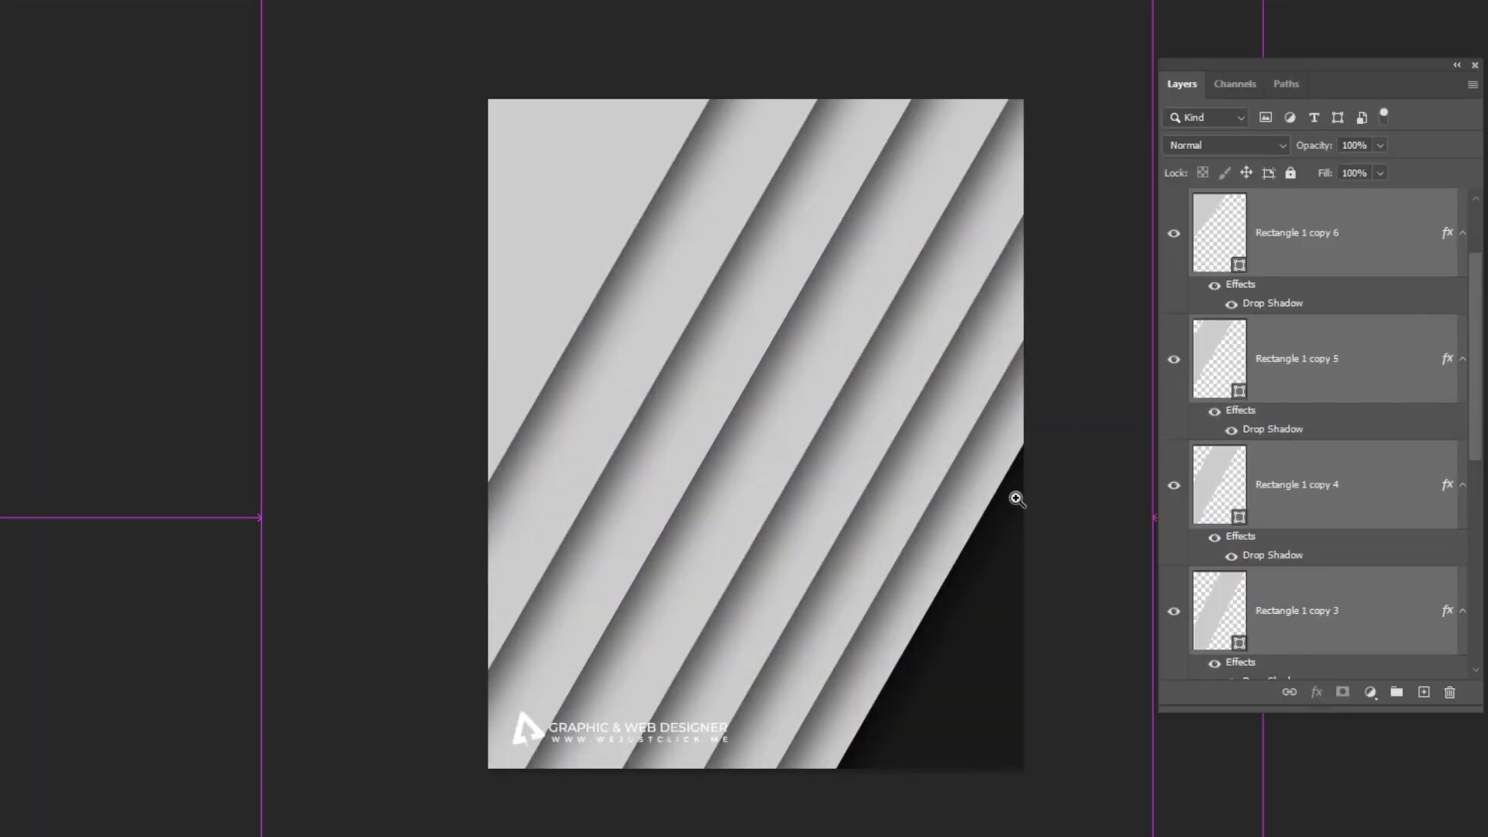
{"action": "key", "text": "ctrl+semicolon"}
{"action": "key", "text": "v"}
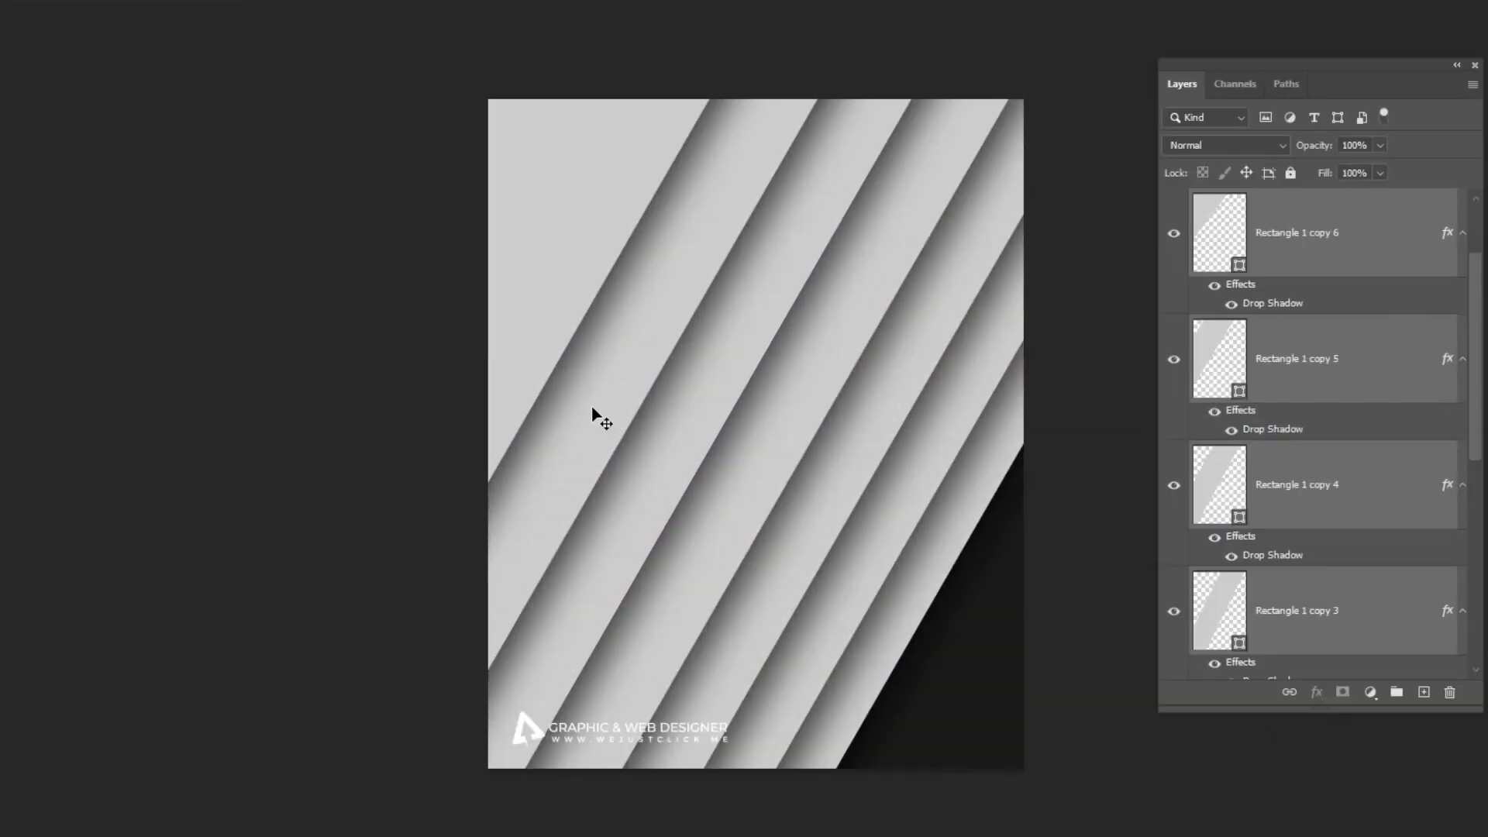
Nudge Rectangle 1 copy 6 and copy 5 to even out the top gaps
{"action": "right_click", "coordinate": [515, 345]}
{"action": "left_click", "coordinate": [543, 350]}
{"action": "key", "text": "shift+Right"}
{"action": "key", "text": "shift+Right"}
{"action": "key", "text": "shift+Right"}
{"action": "key", "text": "shift+Right"}
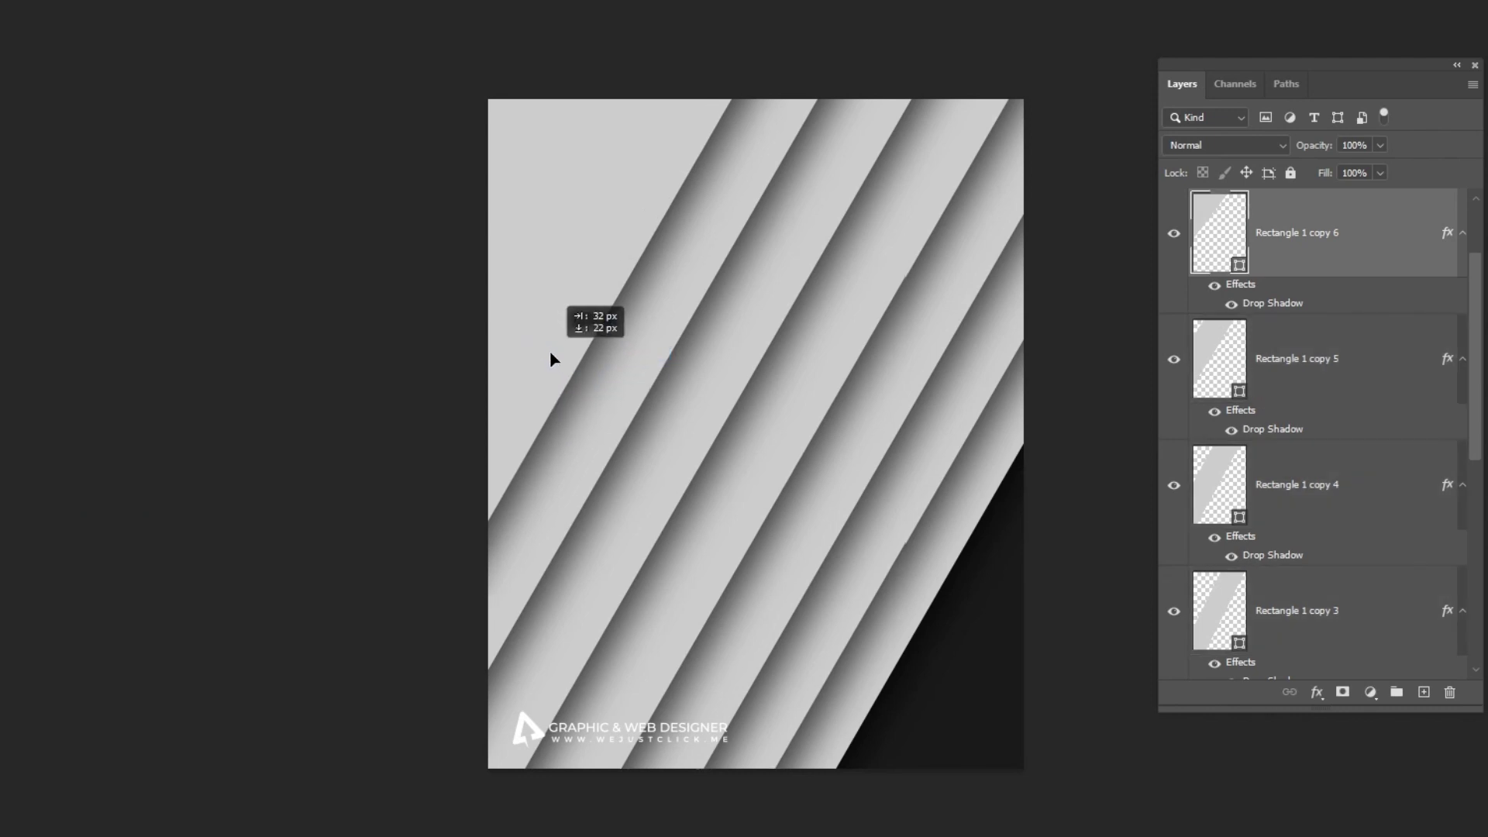
{"action": "key", "text": "shift+Down"}
{"action": "key", "text": "shift+Down"}
{"action": "key", "text": "shift+Down"}
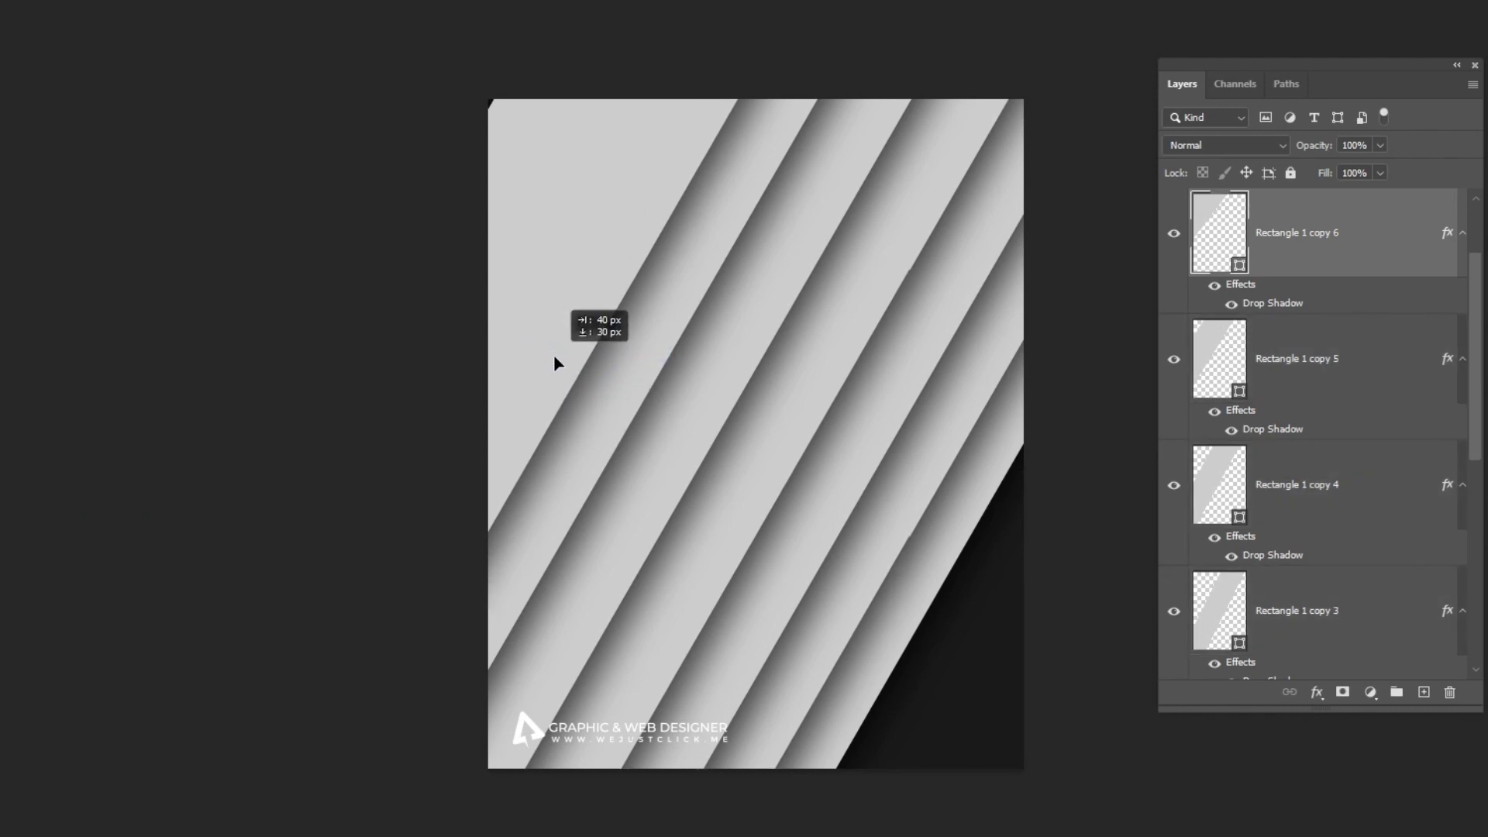
{"action": "right_click", "coordinate": [612, 430]}
{"action": "left_click", "coordinate": [643, 435], "text": "shift"}
{"action": "left_click_drag", "start_coordinate": [617, 431], "coordinate": [628, 432]}
Adjust Rectangle 1 copy 3, copy 2, copy and Rectangle 1 to match the spacing
{"action": "right_click", "coordinate": [740, 484]}
{"action": "left_click", "coordinate": [772, 501]}
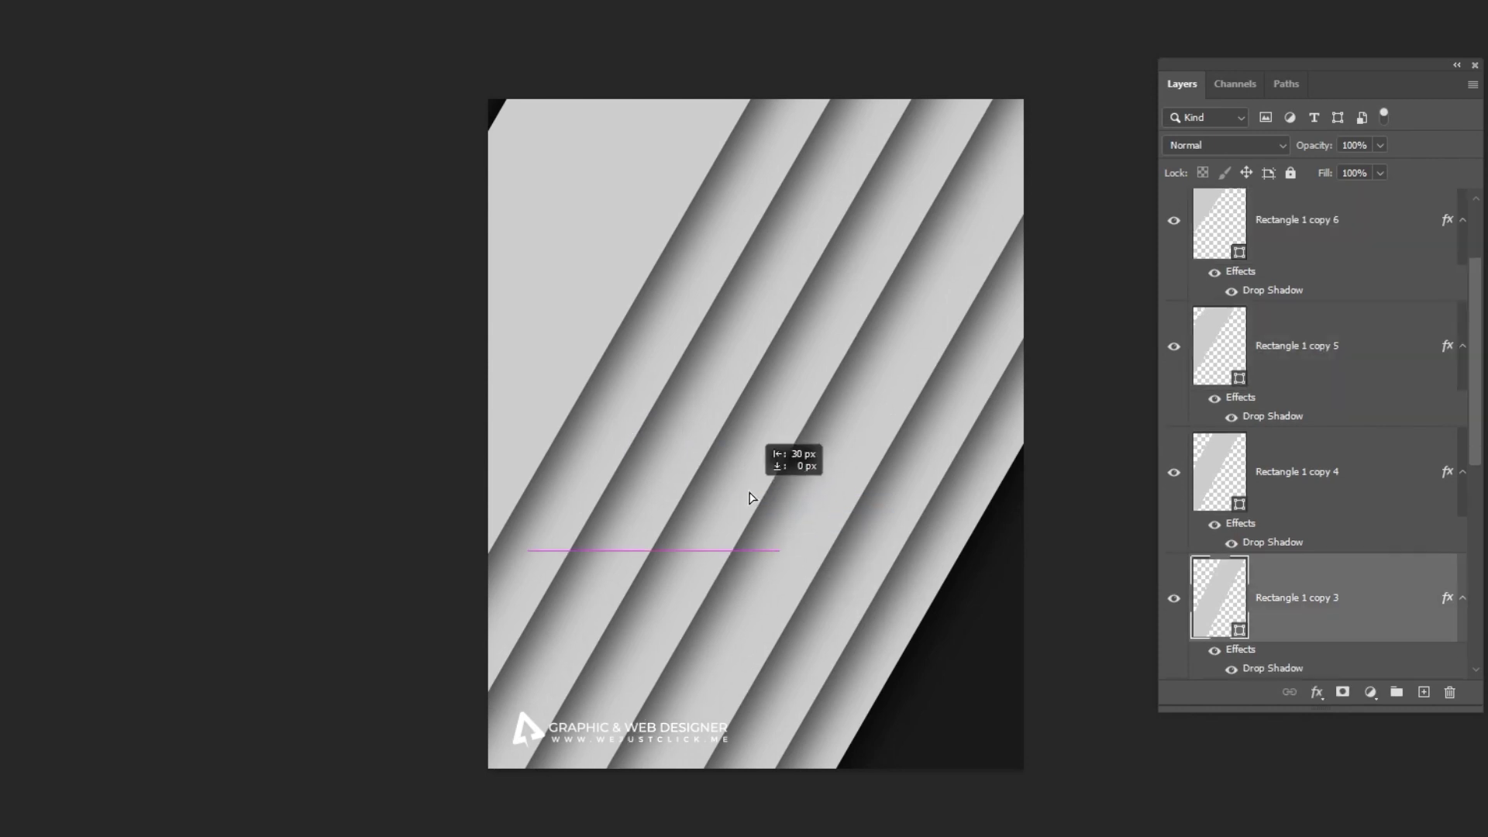
{"action": "right_click", "coordinate": [831, 533]}
{"action": "left_click", "coordinate": [860, 543]}
{"action": "right_click", "coordinate": [889, 570]}
{"action": "left_click", "coordinate": [906, 566]}
{"action": "left_click_drag", "start_coordinate": [875, 545], "coordinate": [877, 552]}
{"action": "right_click", "coordinate": [894, 478]}
{"action": "left_click", "coordinate": [912, 482]}
{"action": "left_click_drag", "start_coordinate": [942, 504], "coordinate": [952, 510]}
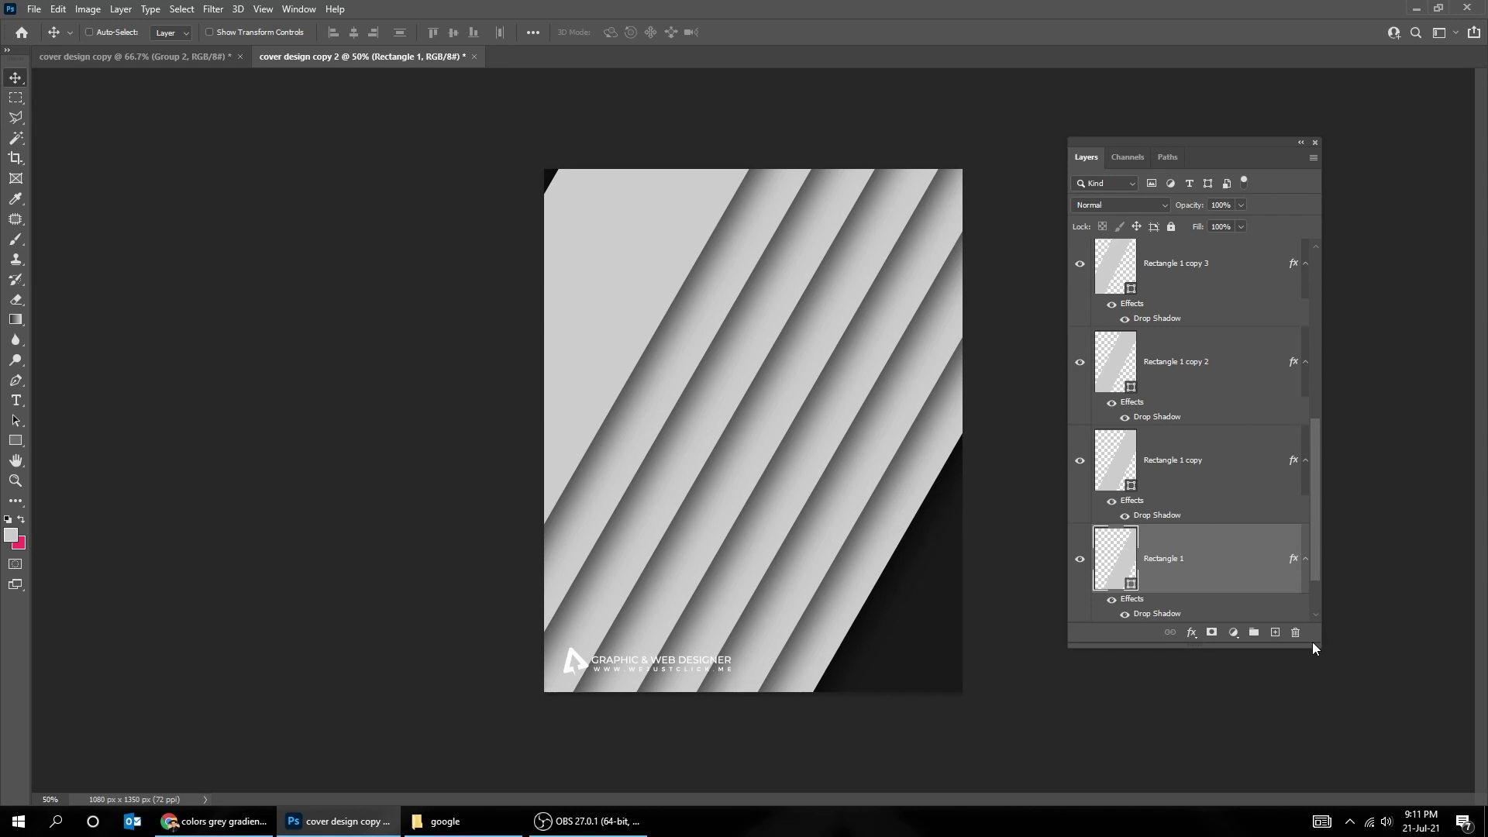
{"action": "left_click_drag", "start_coordinate": [1316, 648], "coordinate": [1321, 694]}
Reveal the grey swatch strip beside the stripes and fill Rectangle 1 with black sampled from it
{"action": "scroll", "coordinate": [1229, 522], "scroll_direction": "up", "scroll_amount": 5}
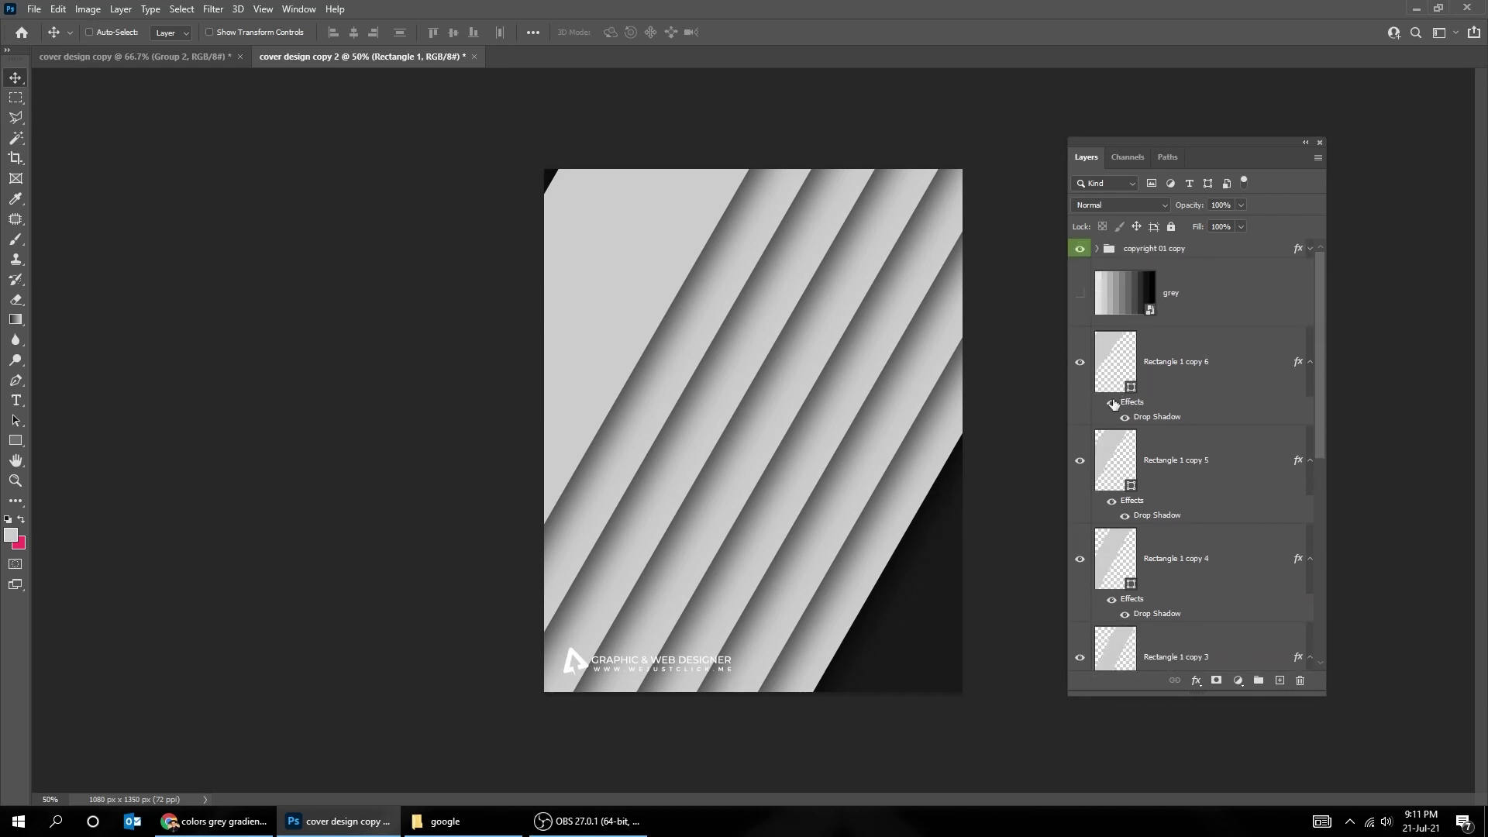
{"action": "left_click", "coordinate": [1191, 303]}
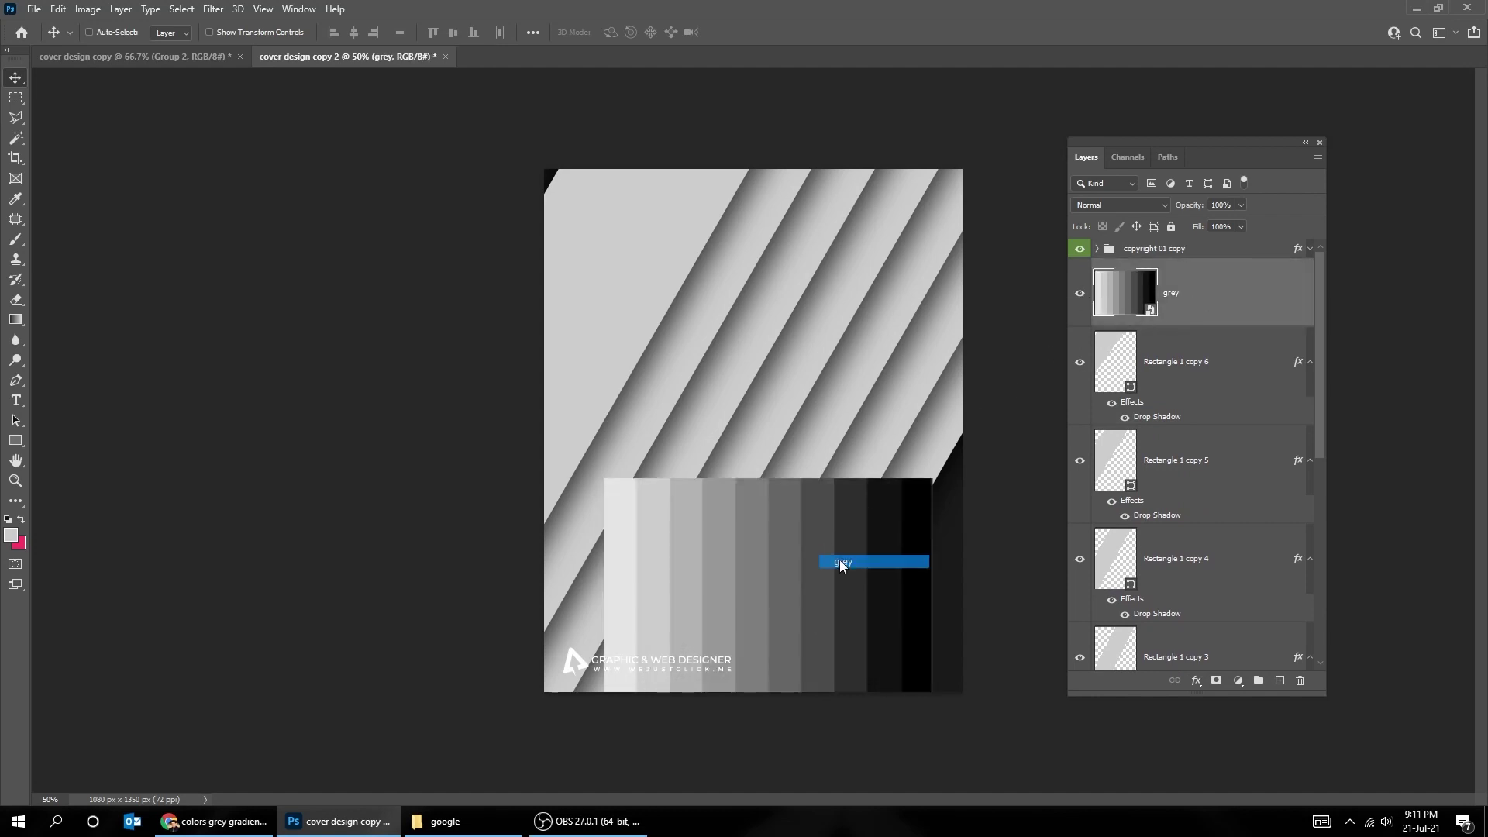
{"action": "left_click_drag", "start_coordinate": [818, 555], "coordinate": [754, 581]}
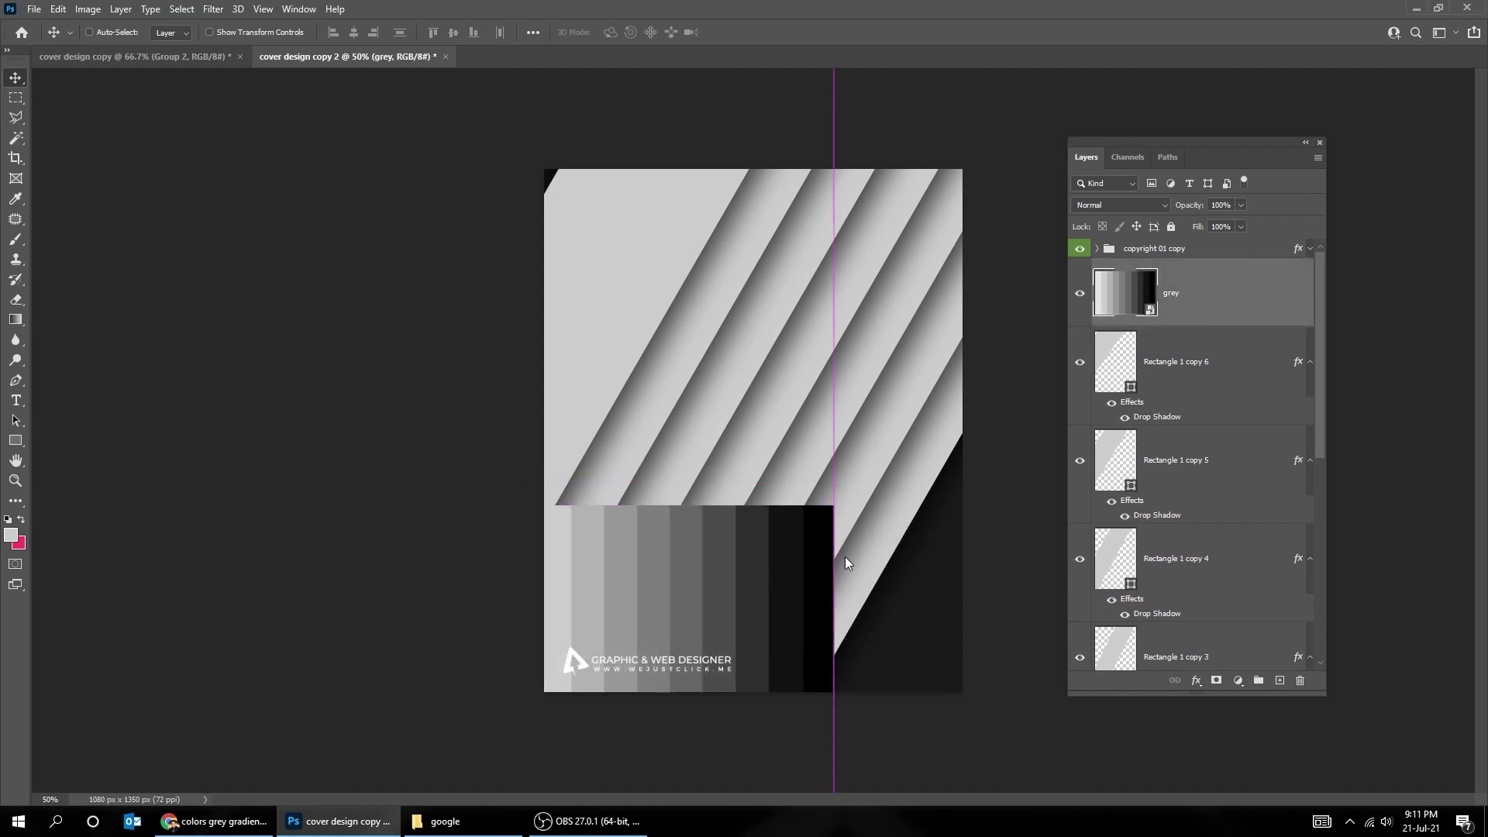
{"action": "right_click", "coordinate": [877, 556]}
{"action": "left_click", "coordinate": [892, 565]}
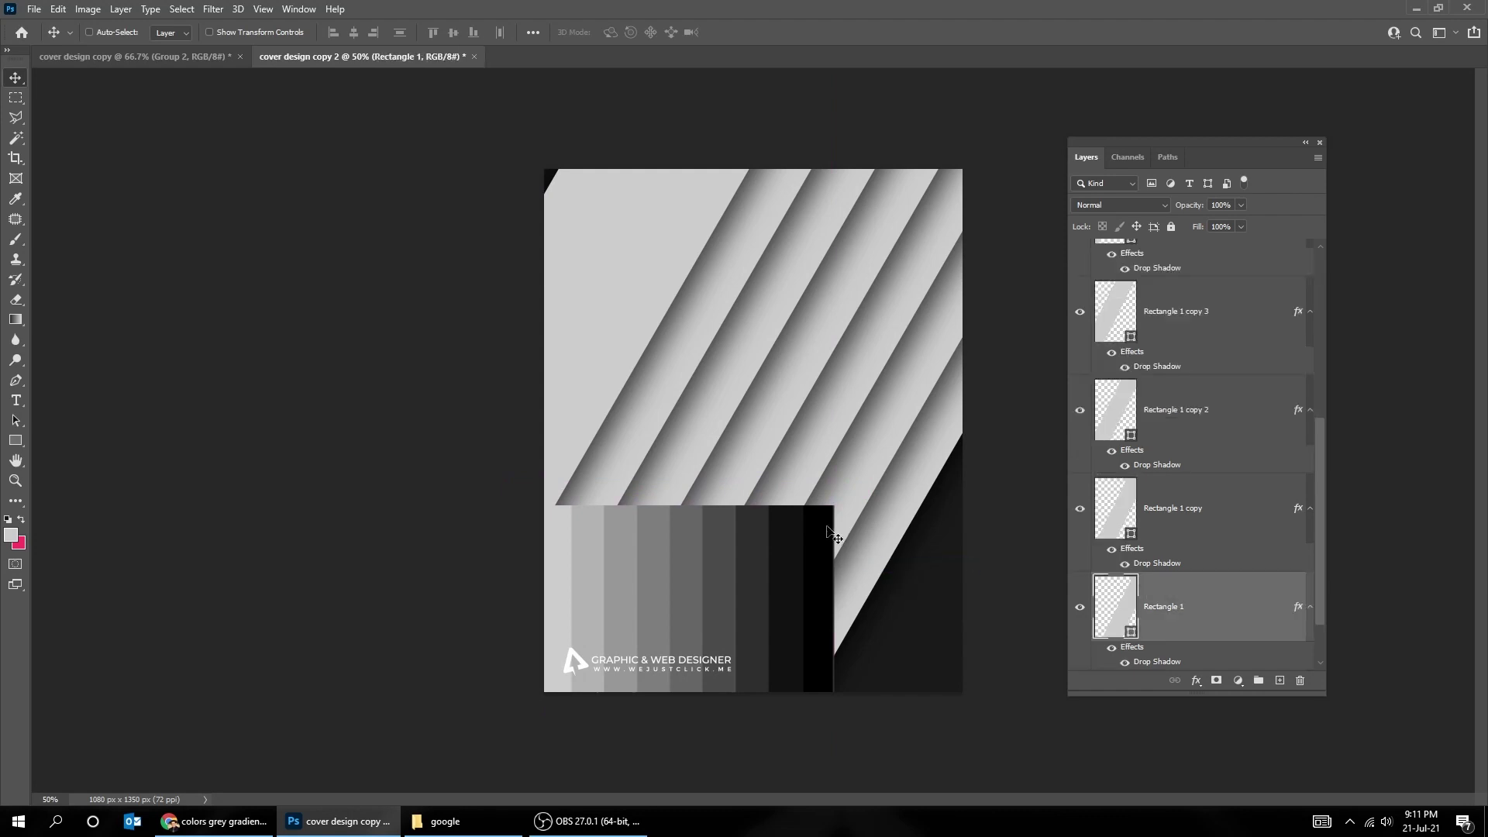
{"action": "key", "text": "i"}
{"action": "left_click", "coordinate": [784, 557]}
{"action": "key", "text": "alt+BackSpace"}
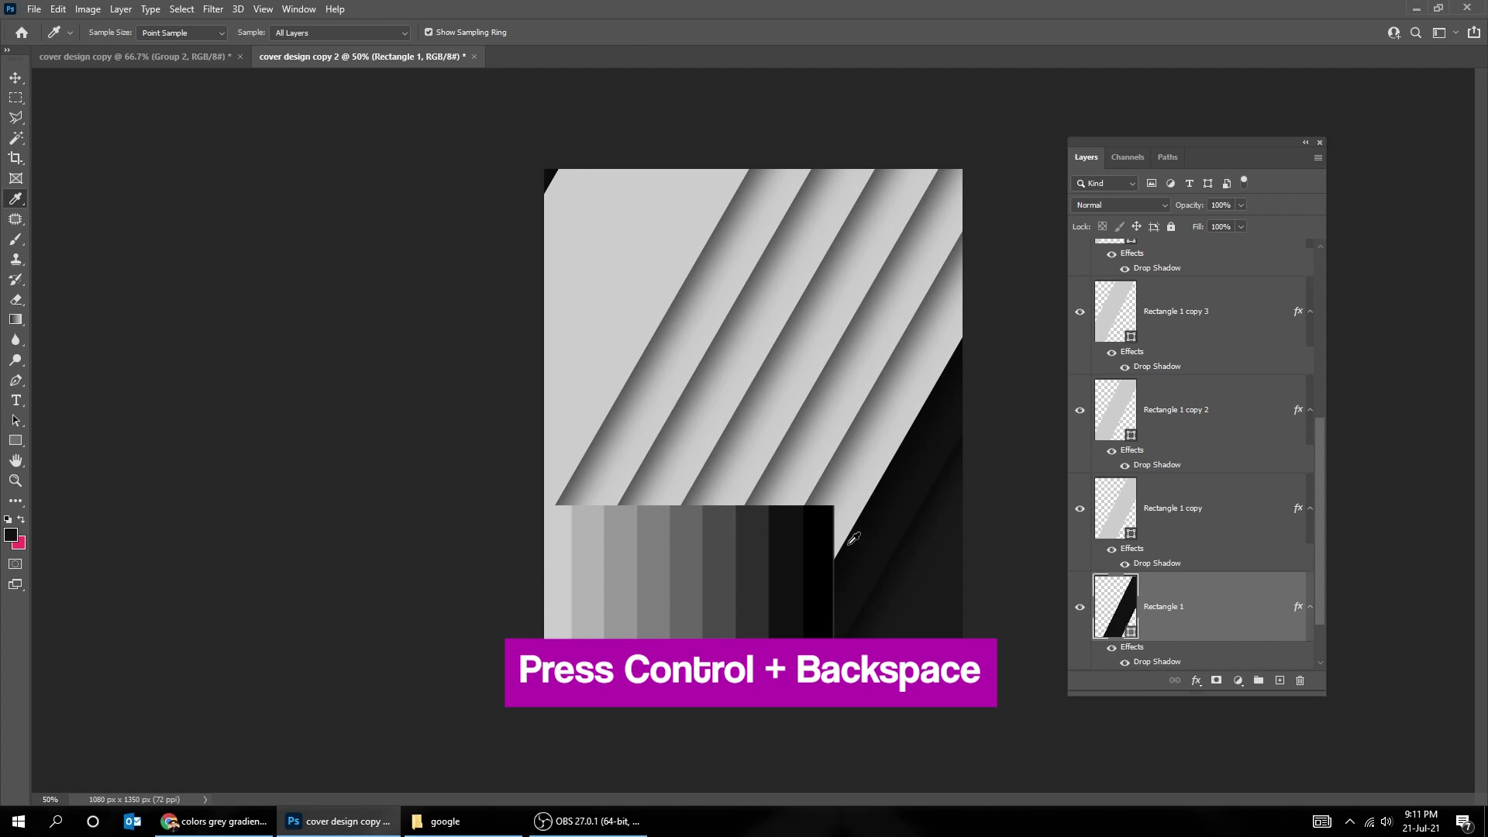
Fill Rectangle 1 copy and Rectangle 1 copy 2 with greys sampled from the swatch strip
{"action": "left_click", "coordinate": [761, 537]}
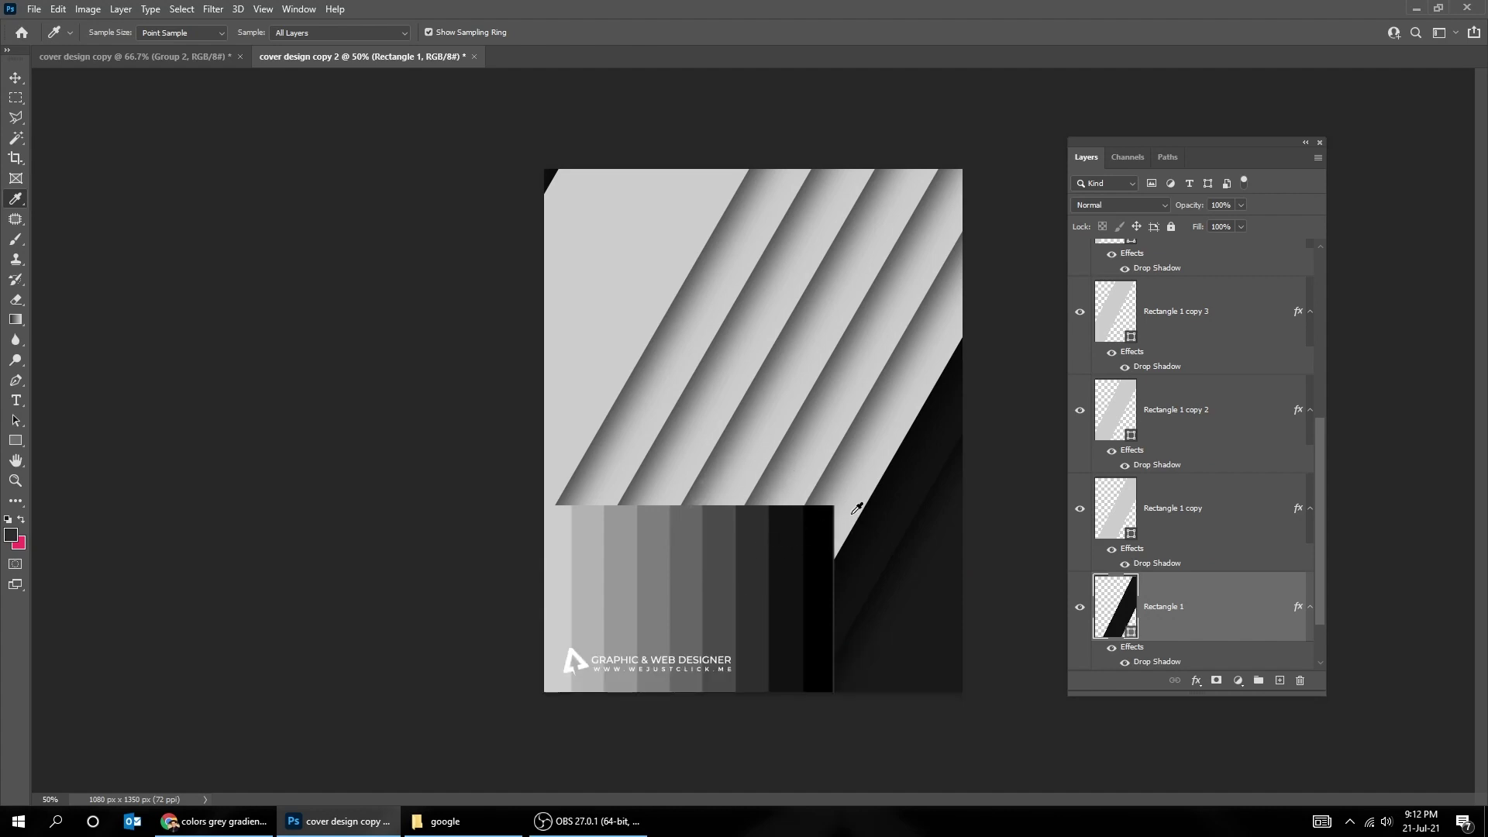
{"action": "key", "text": "v"}
{"action": "right_click", "coordinate": [878, 447]}
{"action": "left_click", "coordinate": [899, 449]}
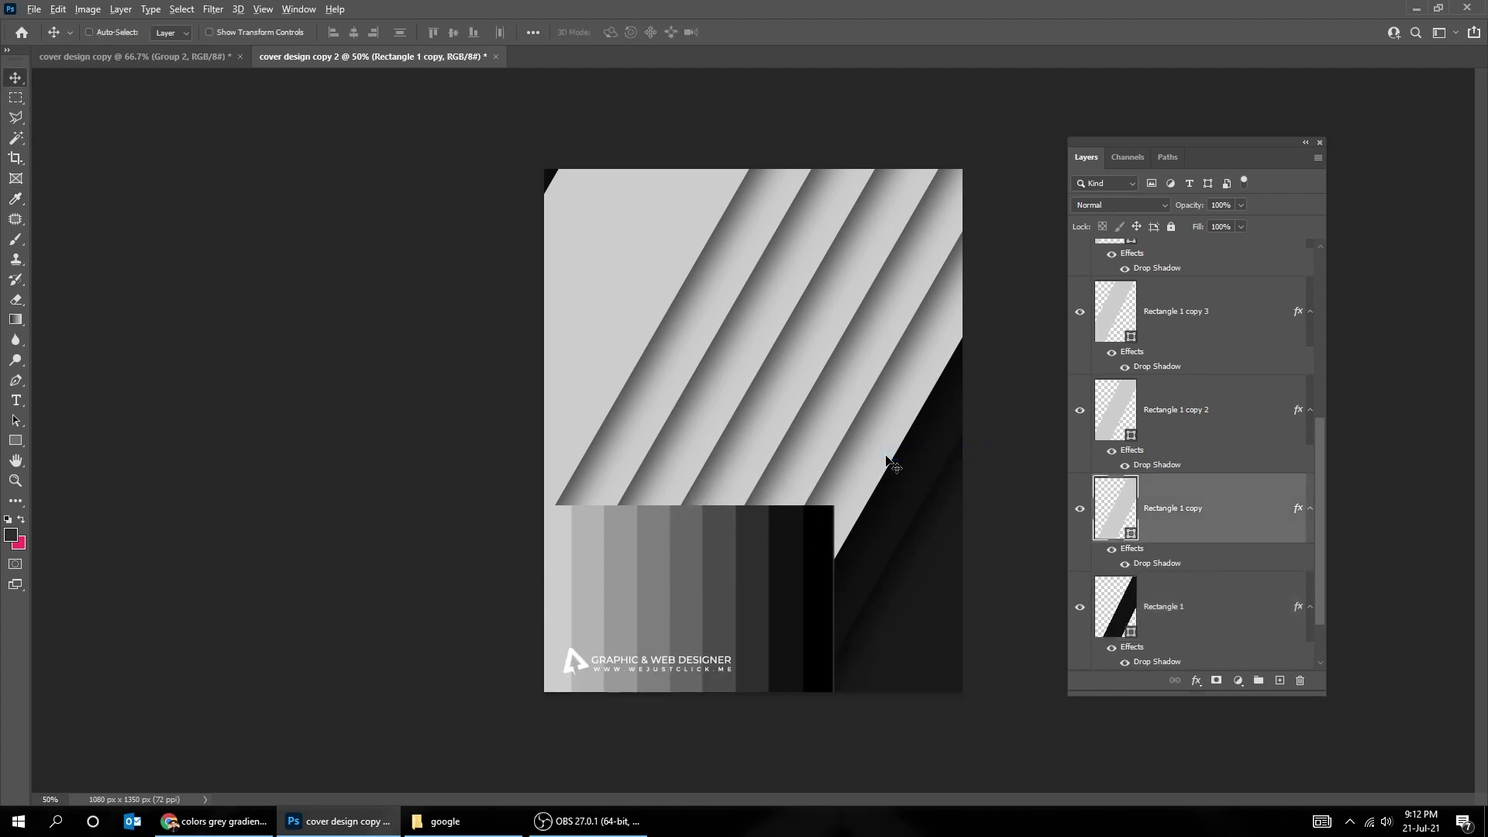
{"action": "key", "text": "alt+BackSpace"}
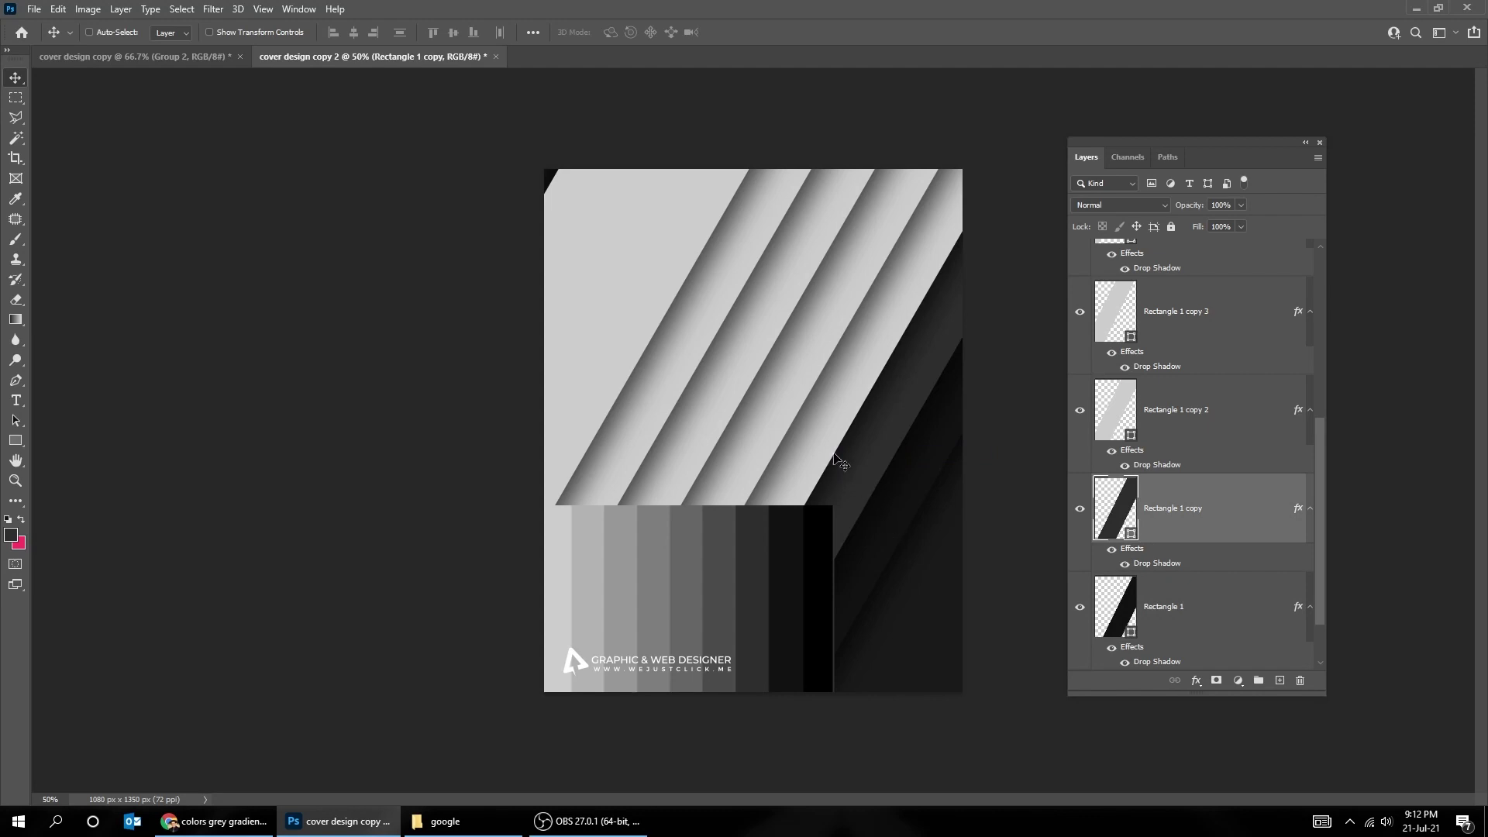
{"action": "right_click", "coordinate": [821, 434]}
{"action": "left_click", "coordinate": [853, 436]}
{"action": "key", "text": "i"}
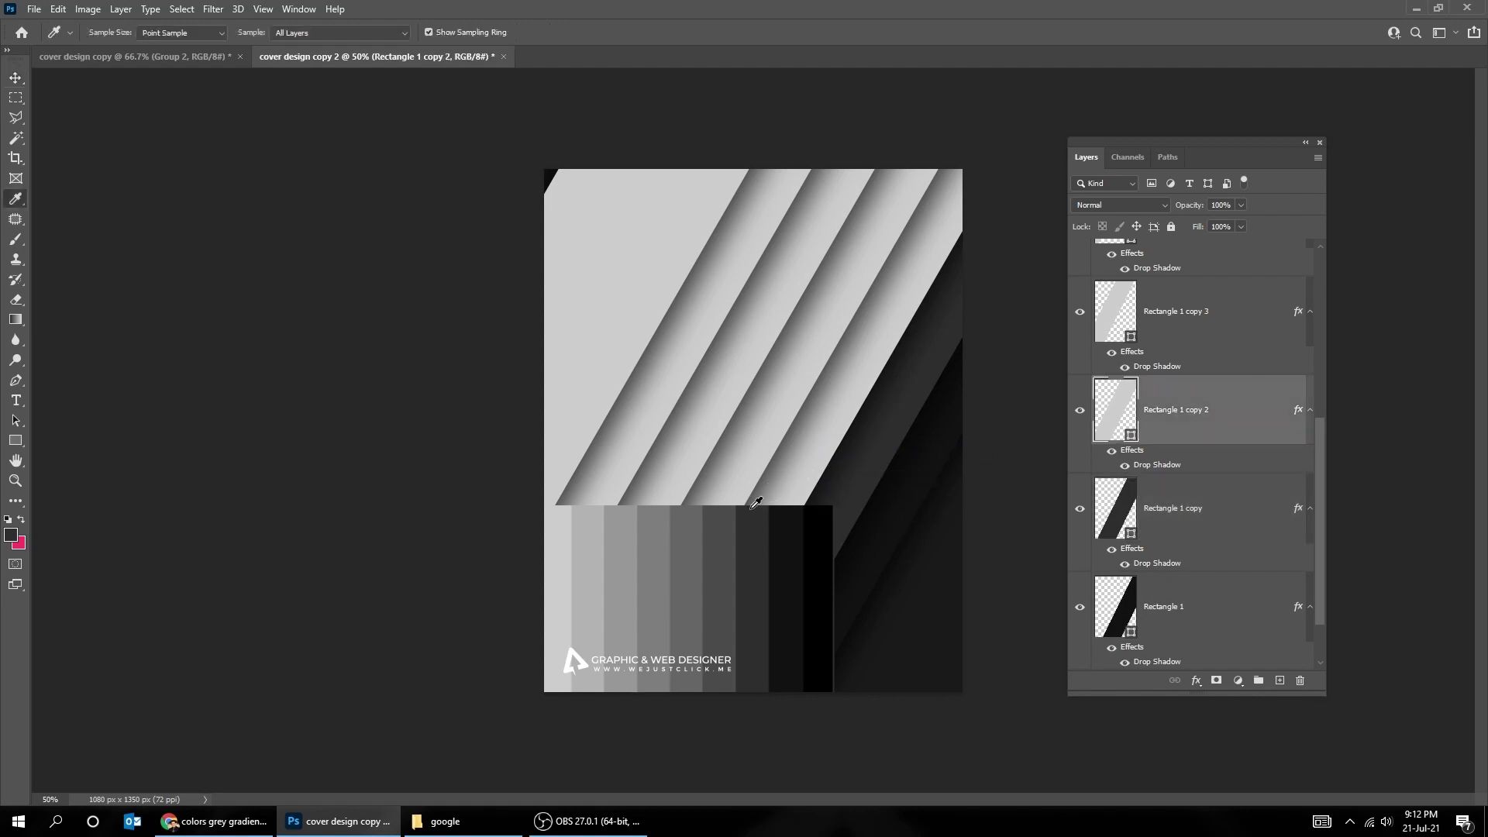
{"action": "left_click", "coordinate": [753, 527]}
{"action": "key", "text": "alt+BackSpace"}
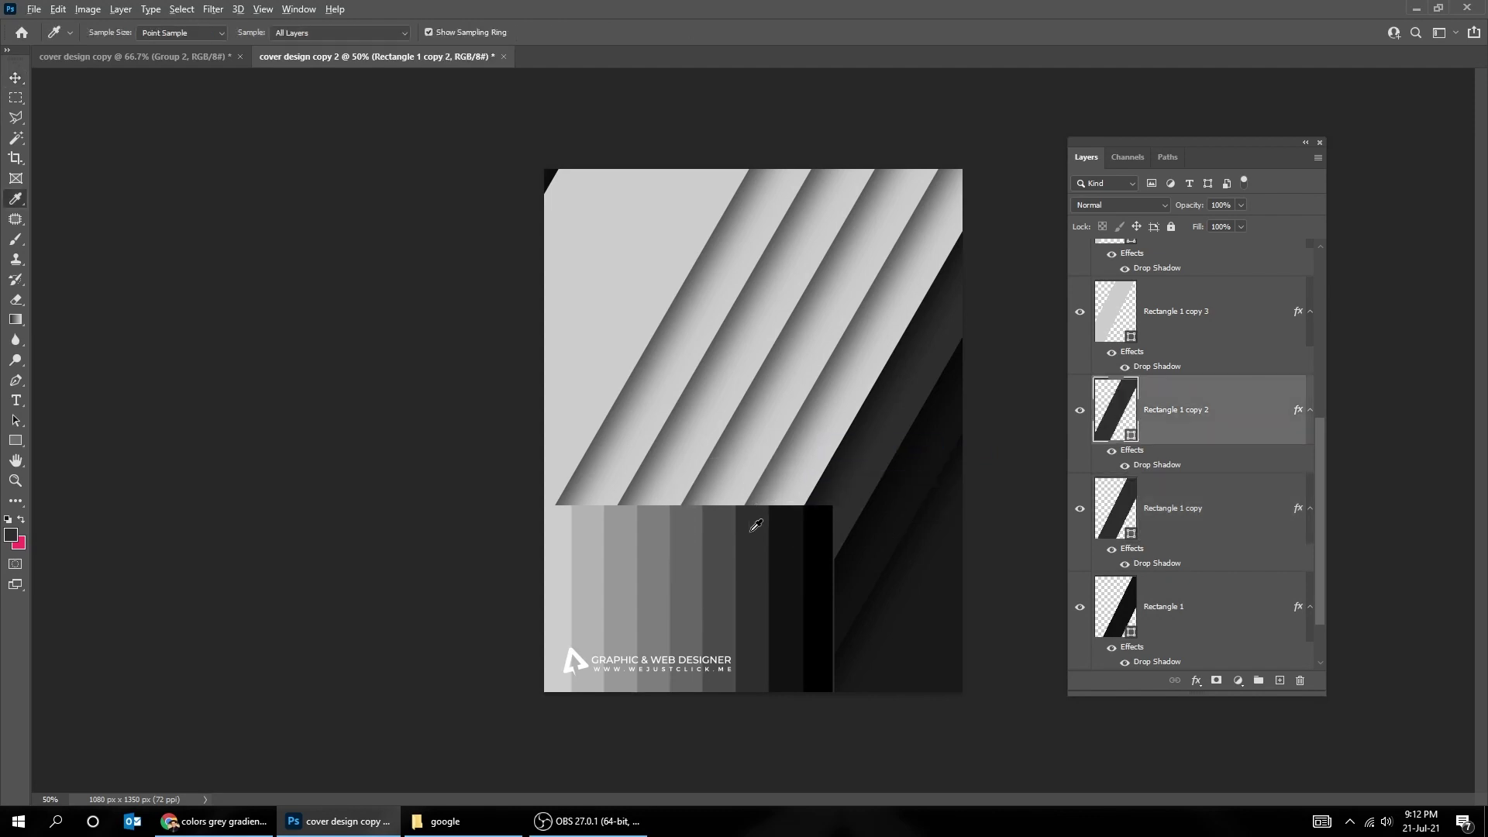
Fill Rectangle 1 copy 3 with a grey sampled from the swatch strip
{"action": "key", "text": "v"}
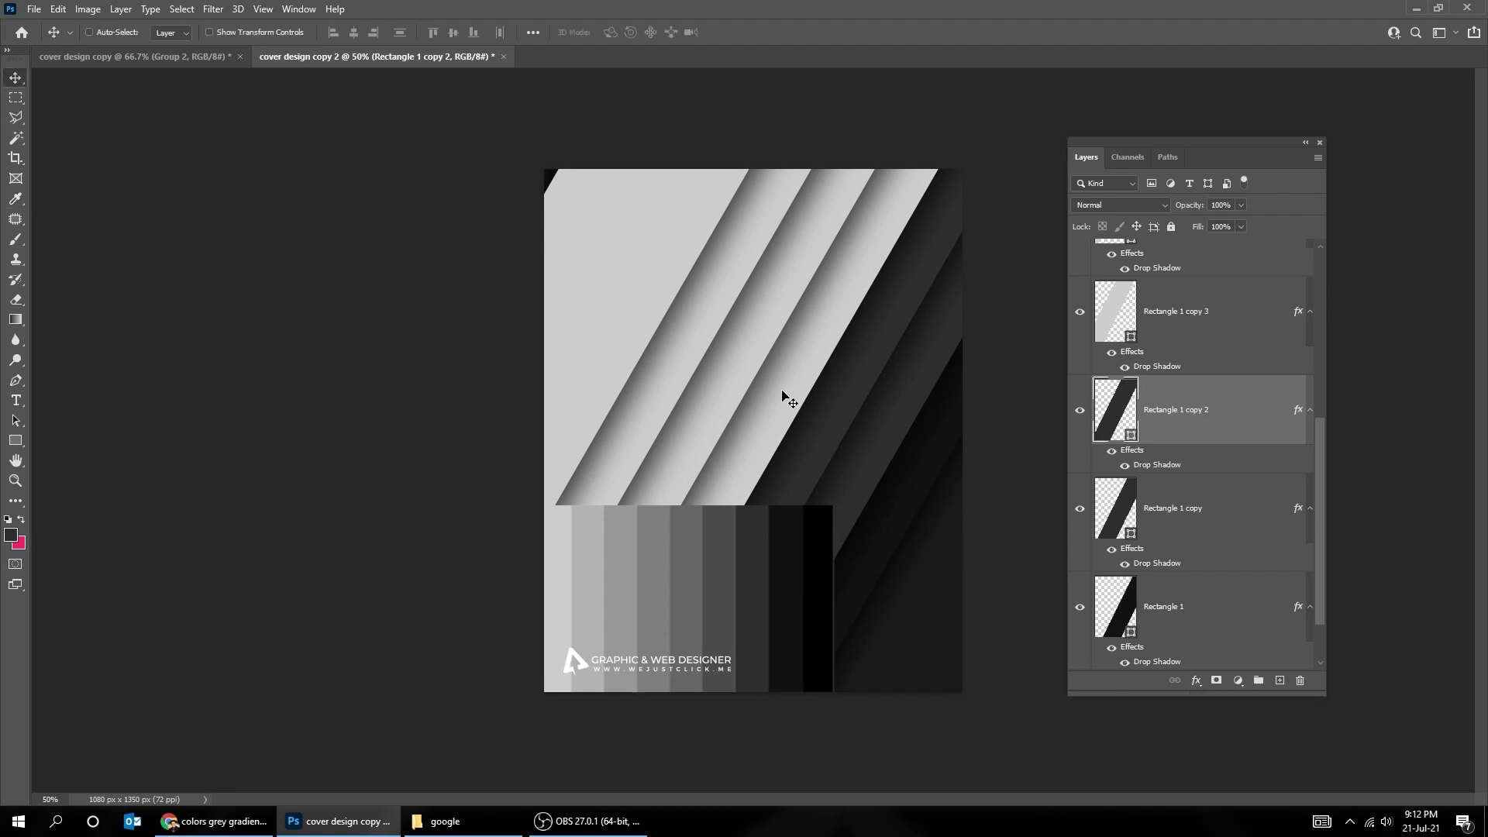
{"action": "right_click", "coordinate": [785, 397]}
{"action": "left_click", "coordinate": [806, 396]}
{"action": "key", "text": "i"}
{"action": "left_click", "coordinate": [705, 525]}
{"action": "key", "text": "alt+BackSpace"}
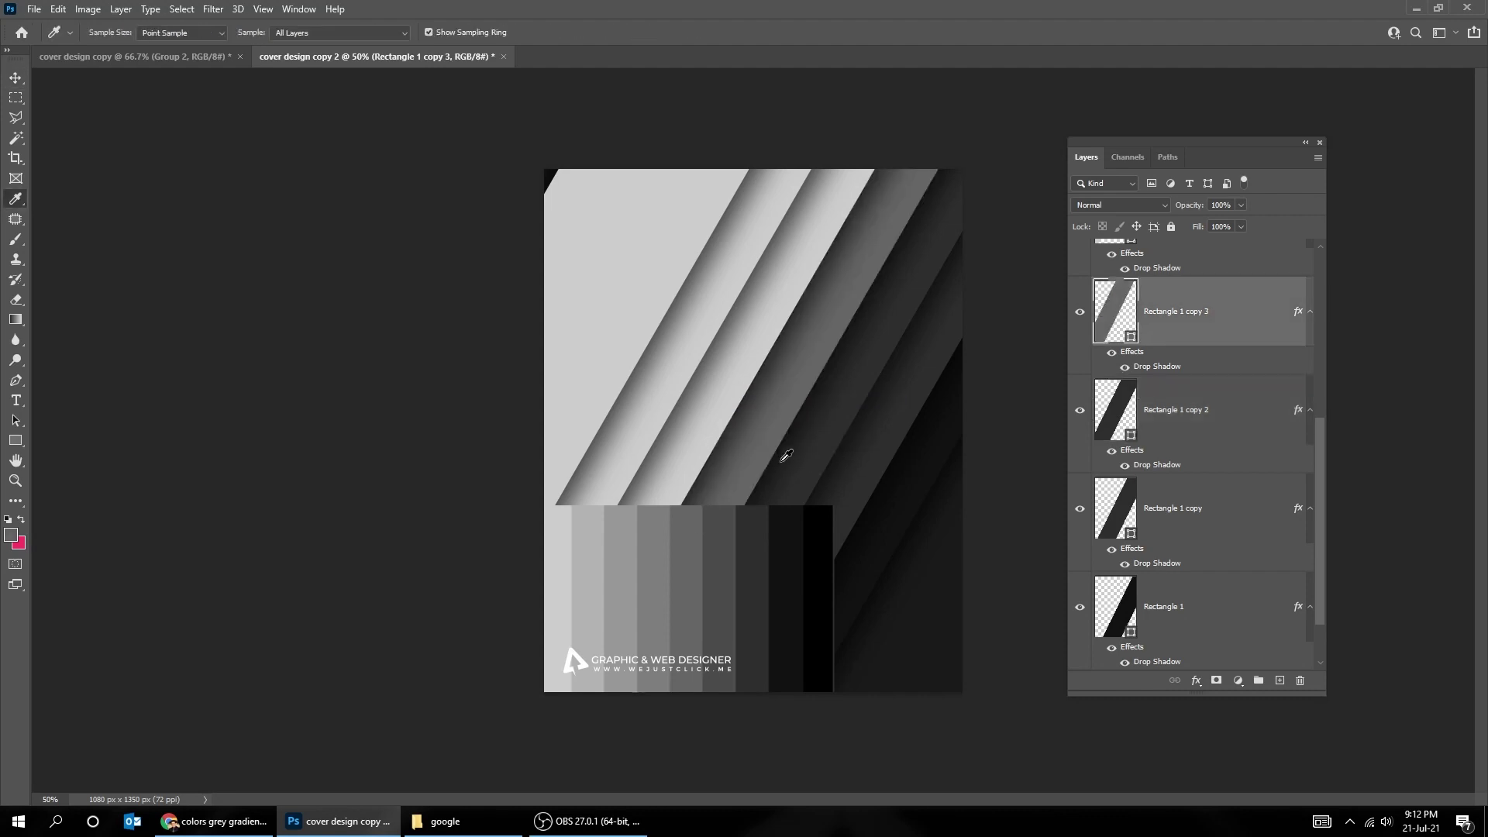
Move the swatch block lower-left and refill Rectangle 1 copy with a dark grey
{"action": "key", "text": "v"}
{"action": "right_click", "coordinate": [756, 515]}
{"action": "left_click", "coordinate": [775, 527]}
{"action": "left_click_drag", "start_coordinate": [775, 527], "coordinate": [741, 564]}
{"action": "left_click", "coordinate": [770, 525], "text": "ctrl"}
{"action": "key", "text": "i"}
{"action": "left_click", "coordinate": [754, 551]}
{"action": "key", "text": "alt+BackSpace"}
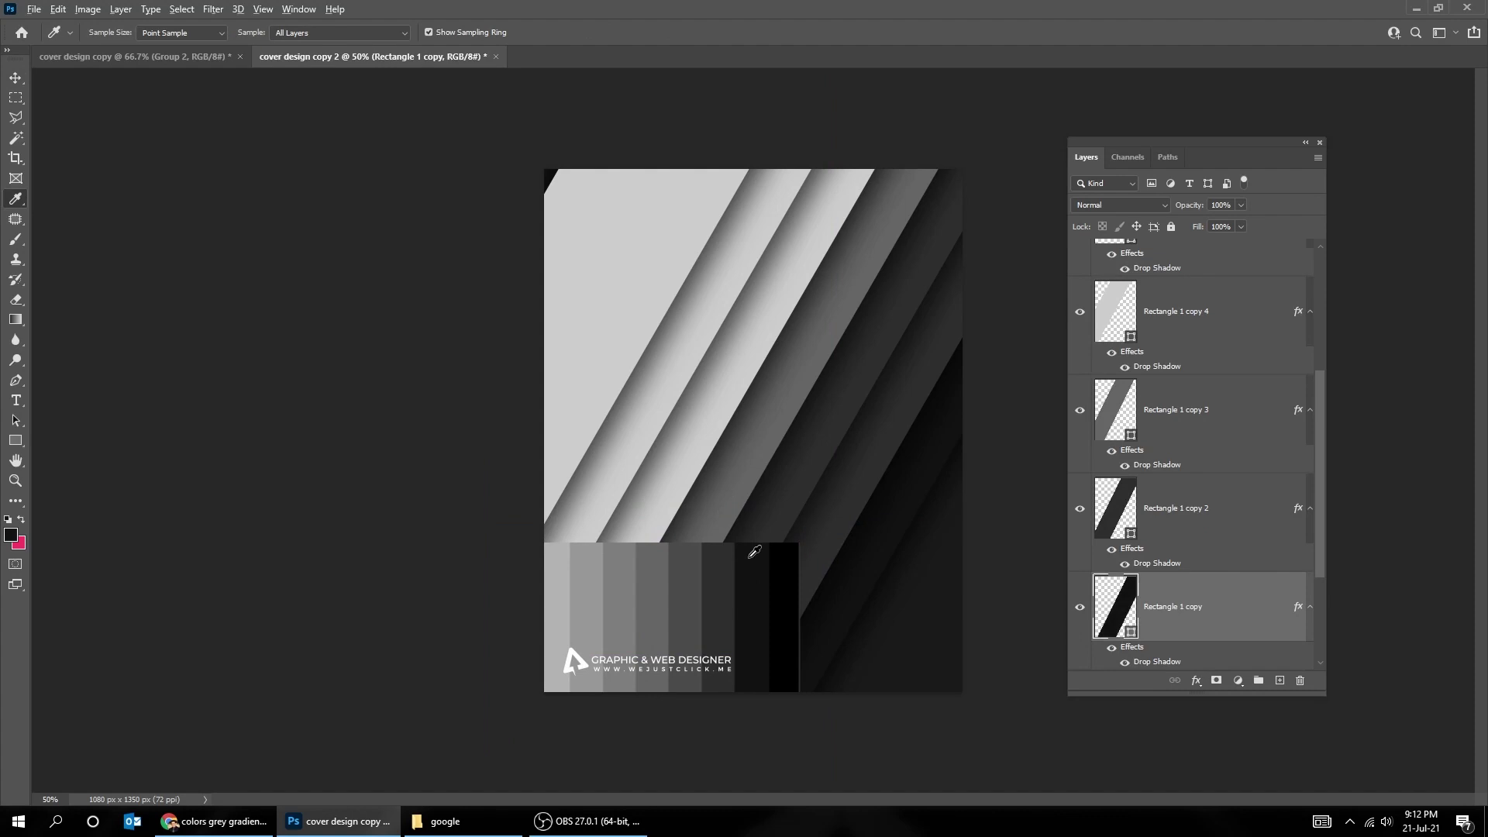
Fill Rectangle 1 copy 4 with a lighter grey from the swatch strip
{"action": "key", "text": "v"}
{"action": "right_click", "coordinate": [812, 503]}
{"action": "left_click", "coordinate": [860, 492]}
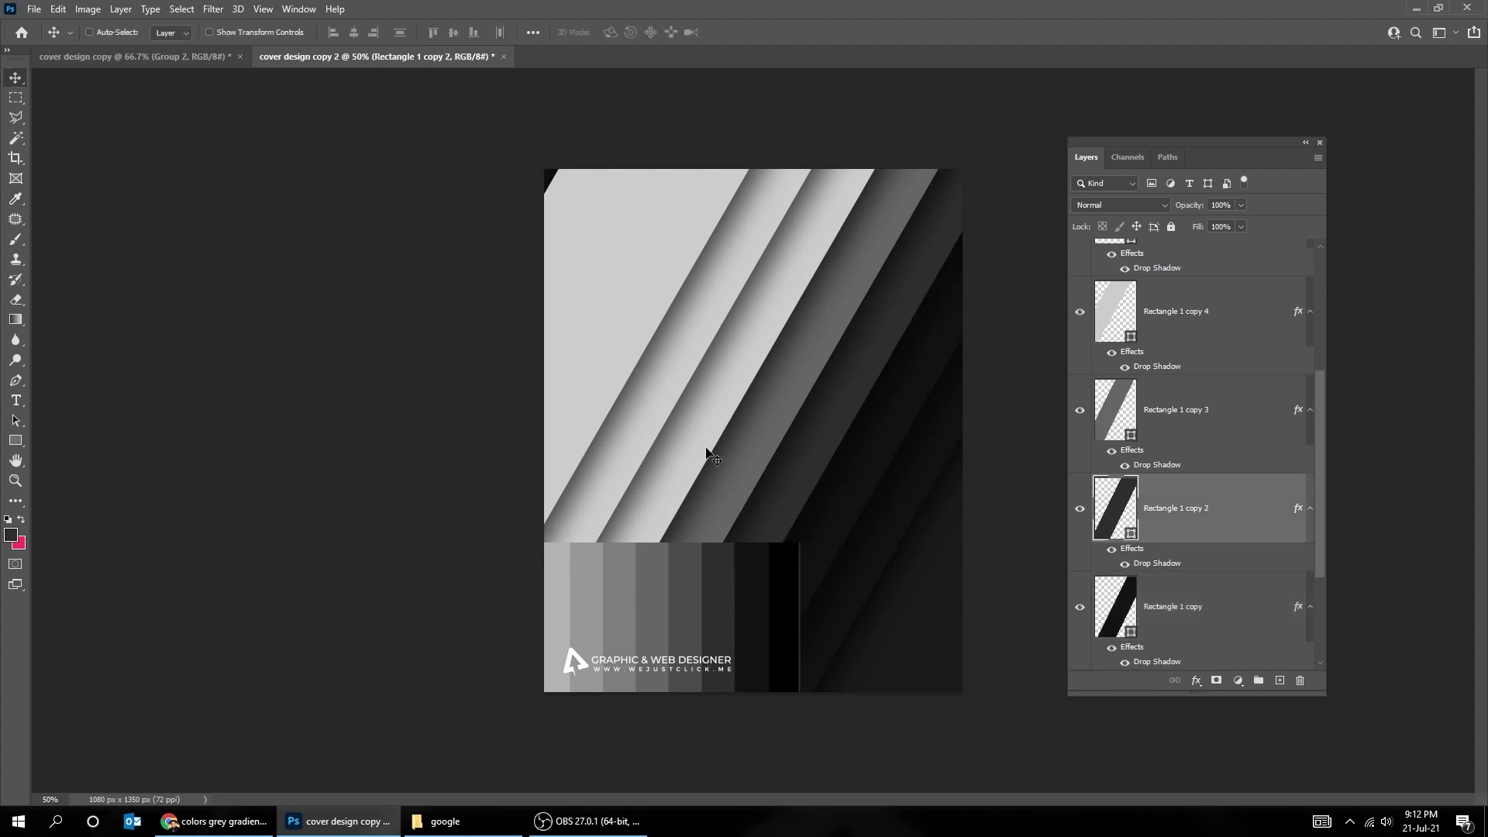
{"action": "left_click", "coordinate": [706, 453], "text": "ctrl"}
{"action": "key", "text": "i"}
{"action": "left_click", "coordinate": [671, 565]}
{"action": "key", "text": "alt+BackSpace"}
{"action": "left_click", "coordinate": [632, 559]}
{"action": "key", "text": "alt+BackSpace"}
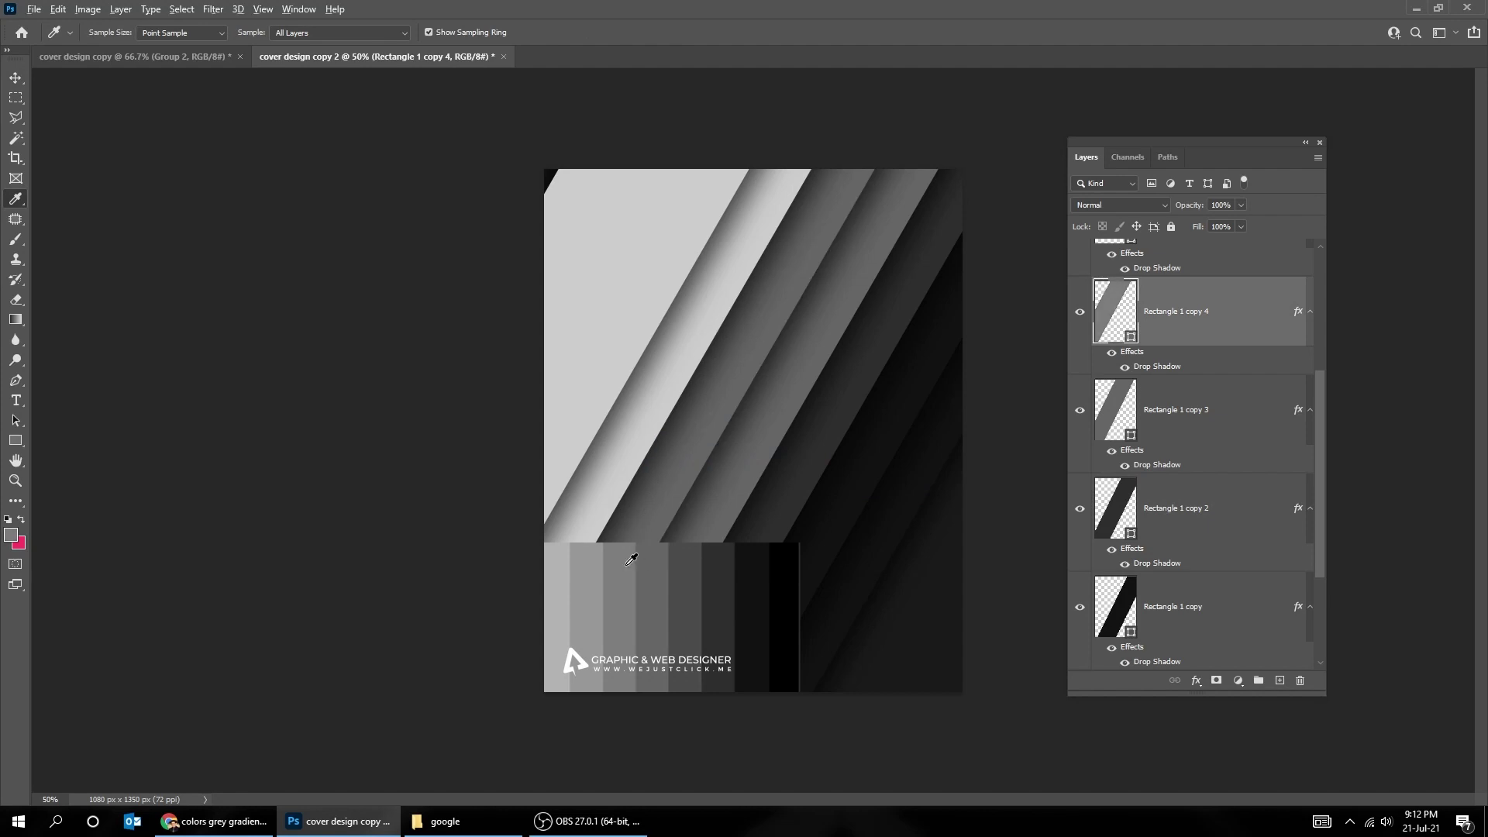
Alt-drag a new upper-left stripe, Rectangle 1 copy 5, and fill it with a lighter grey
{"action": "key", "text": "v"}
{"action": "left_click_drag", "start_coordinate": [697, 465], "coordinate": [677, 492]}
{"action": "key", "text": "i"}
{"action": "left_click", "coordinate": [624, 565]}
{"action": "key", "text": "alt+BackSpace"}
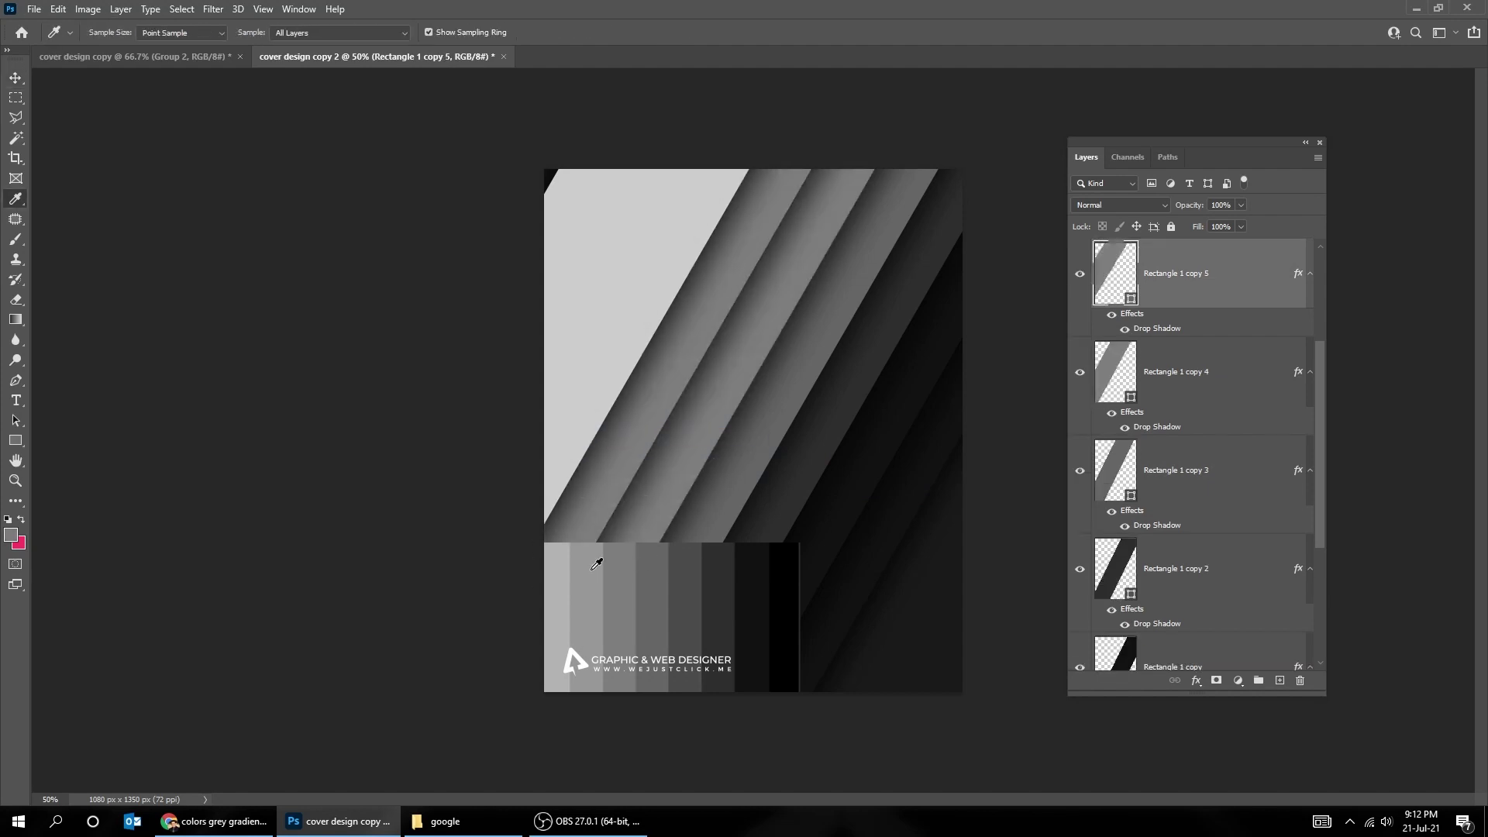
{"action": "left_click", "coordinate": [597, 564]}
{"action": "key", "text": "alt+BackSpace"}
Duplicate Rectangle 1 copy 6 filled with the lightest grey, then hide the grey swatch layer
{"action": "key", "text": "v"}
{"action": "left_click_drag", "start_coordinate": [672, 457], "coordinate": [591, 392]}
{"action": "key", "text": "i"}
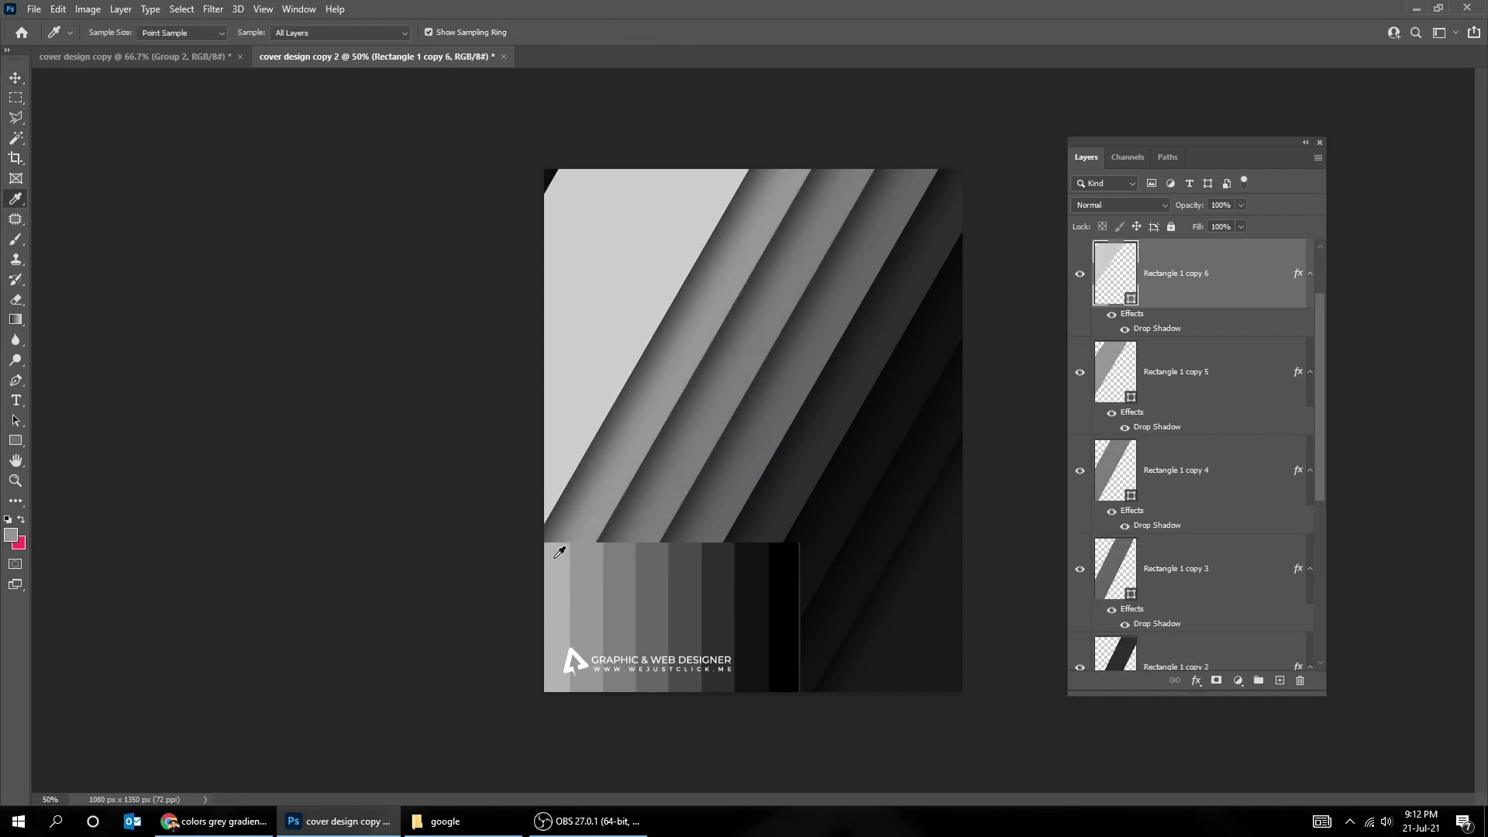
{"action": "left_click", "coordinate": [559, 552]}
{"action": "key", "text": "alt+BackSpace"}
{"action": "key", "text": "v"}
{"action": "scroll", "coordinate": [1194, 387], "scroll_direction": "up", "scroll_amount": 1}
{"action": "left_click", "coordinate": [1080, 263]}
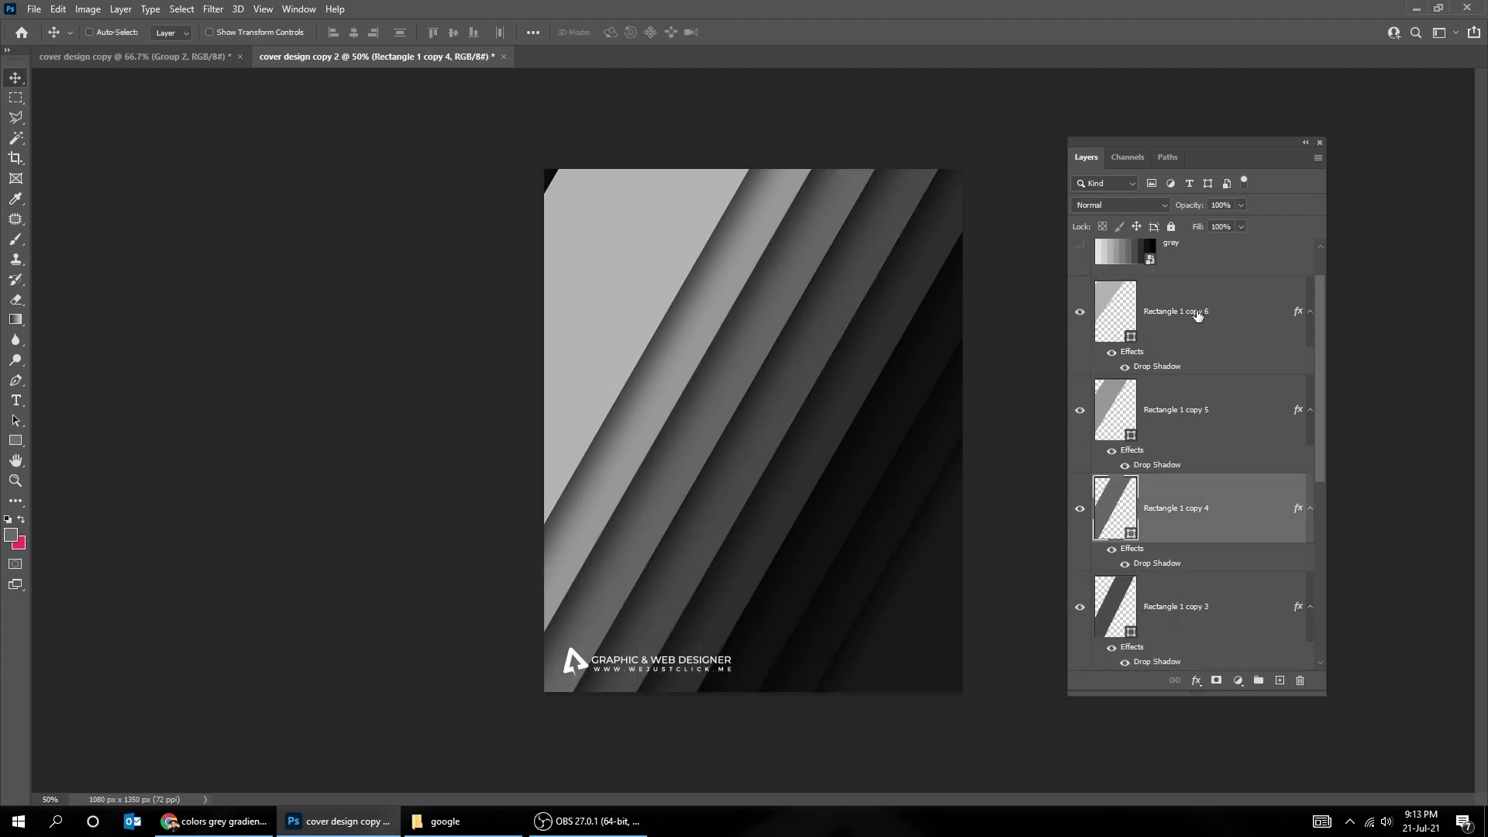
Group all Rectangle stripe layers, Rectangle 1 through copy 6, and shift the group up-left
{"action": "left_click", "coordinate": [1199, 314]}
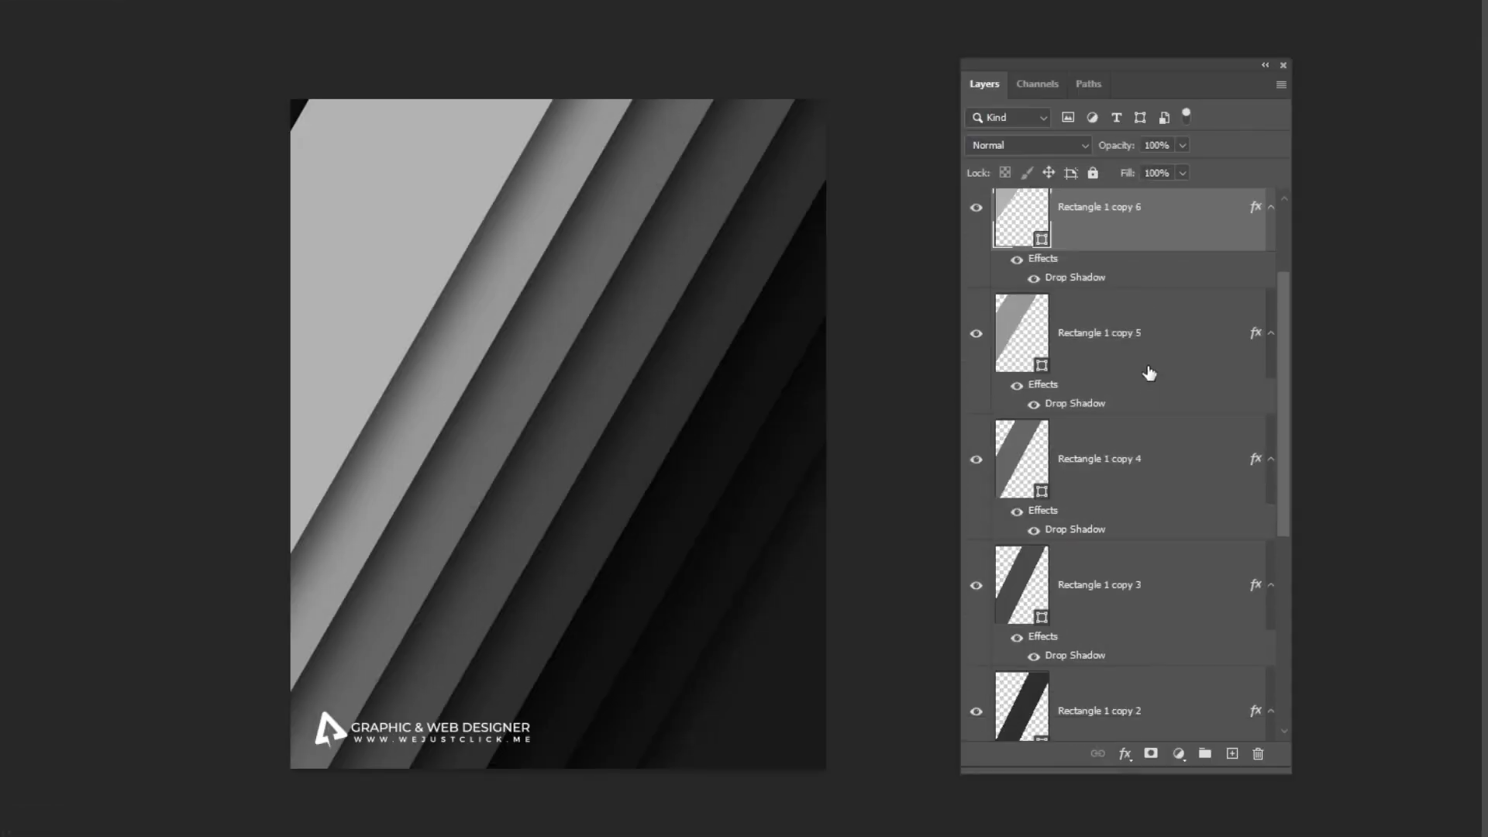
{"action": "scroll", "coordinate": [1215, 382], "scroll_direction": "down", "scroll_amount": 5}
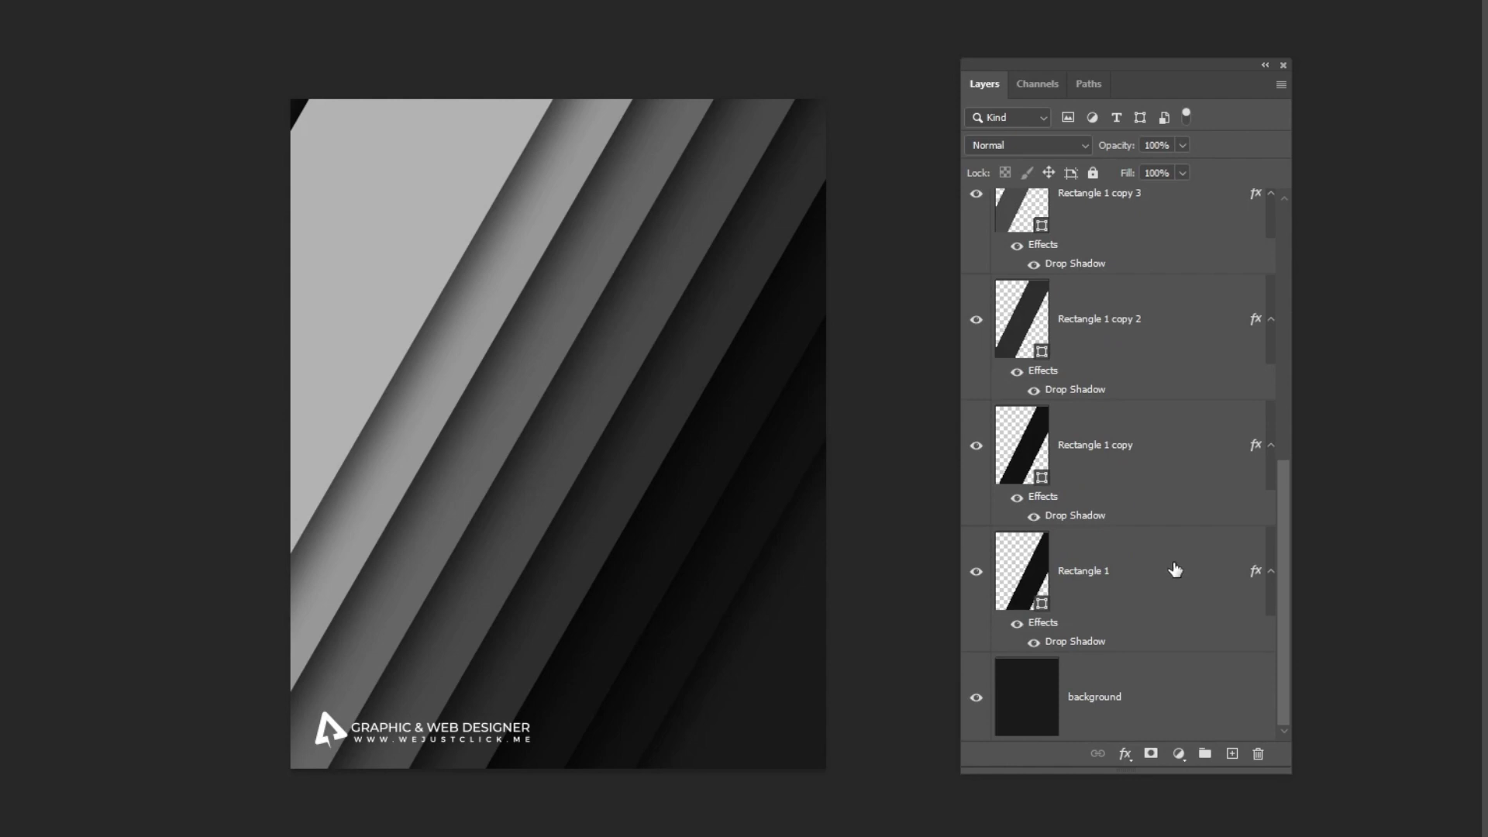
{"action": "left_click", "coordinate": [1175, 571], "text": "shift"}
{"action": "key", "text": "ctrl+g"}
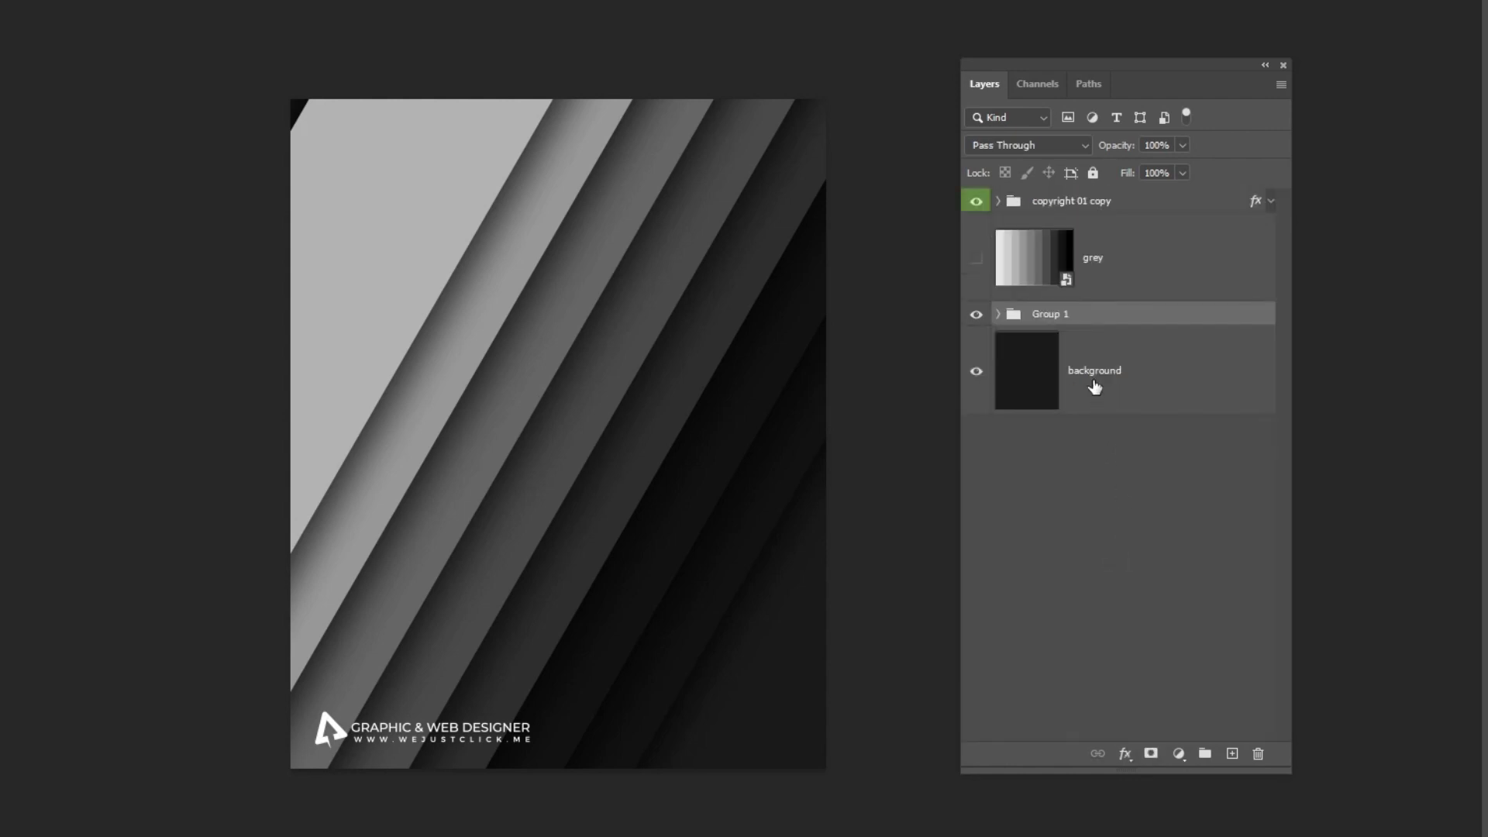
{"action": "left_click_drag", "start_coordinate": [672, 516], "coordinate": [638, 493]}
Lower the stripe group's opacity to 55%
{"action": "left_click", "coordinate": [1183, 146]}
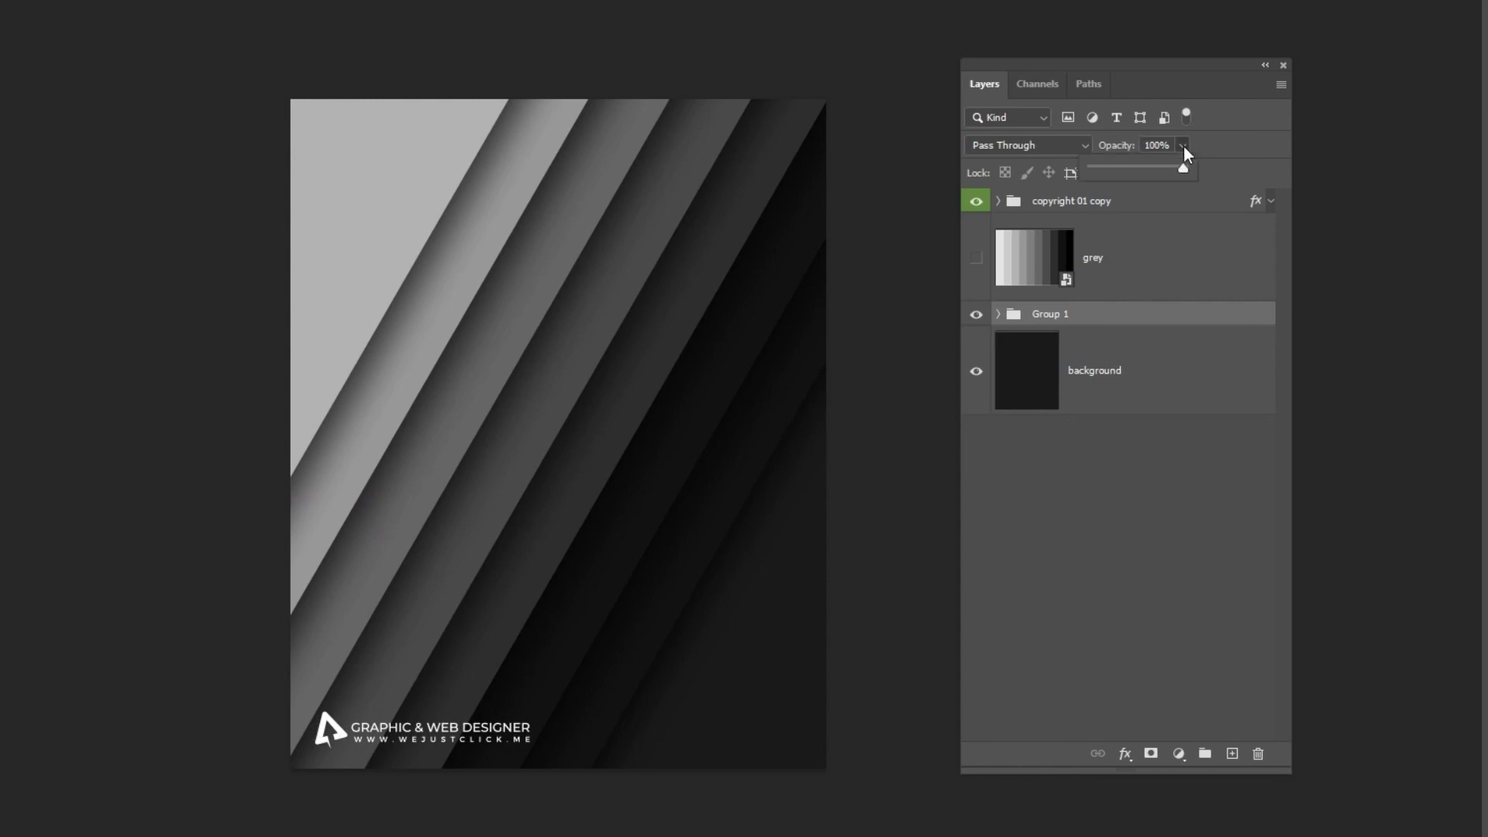
{"action": "left_click_drag", "start_coordinate": [1155, 172], "coordinate": [1138, 172]}
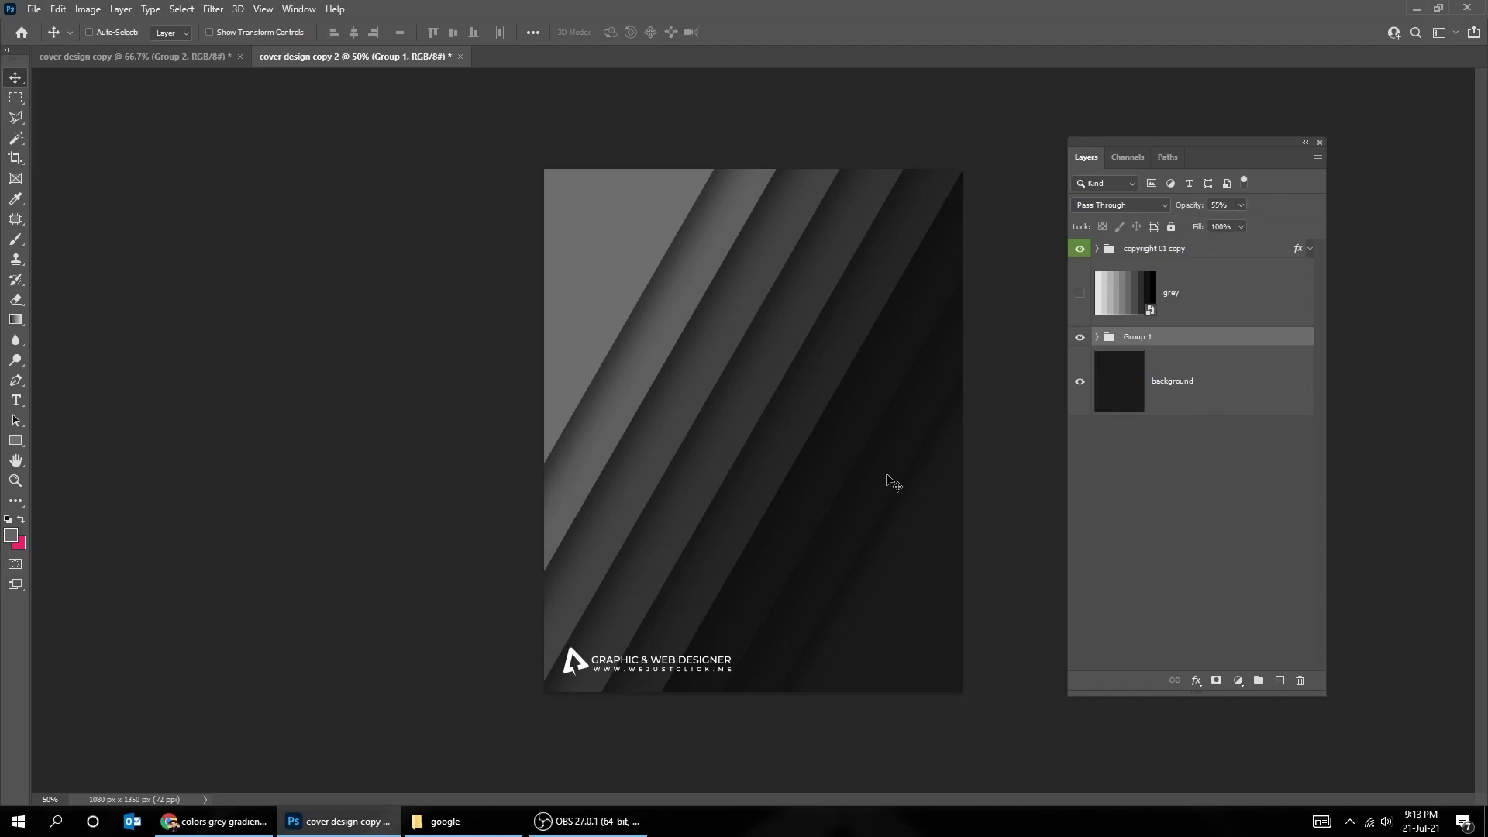
{"action": "right_click", "coordinate": [887, 480]}
{"action": "key", "text": "Escape"}
{"action": "right_click", "coordinate": [903, 484]}
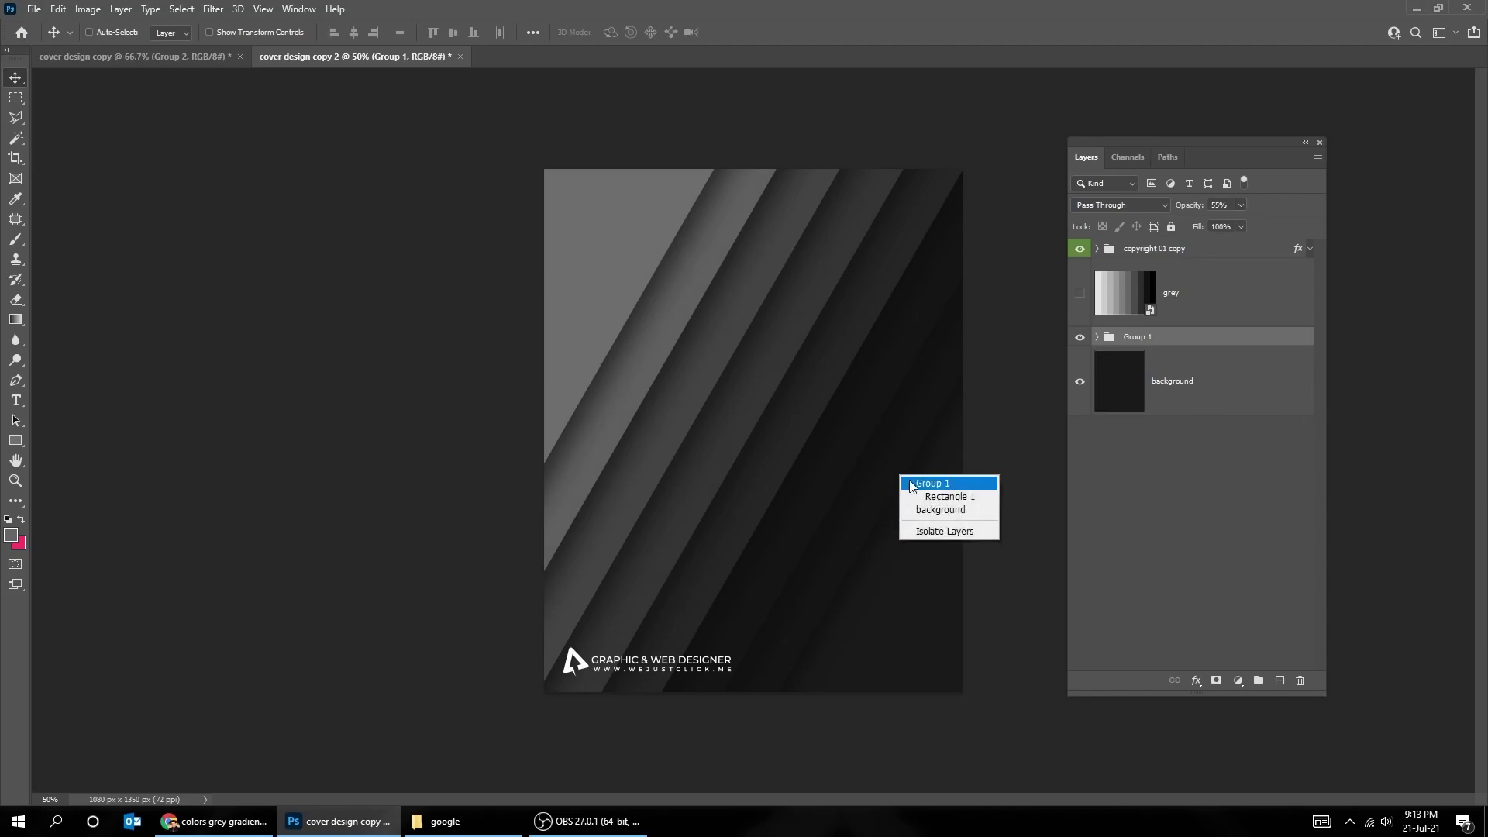
{"action": "key", "text": "Return"}
{"action": "key", "text": "ctrl"}
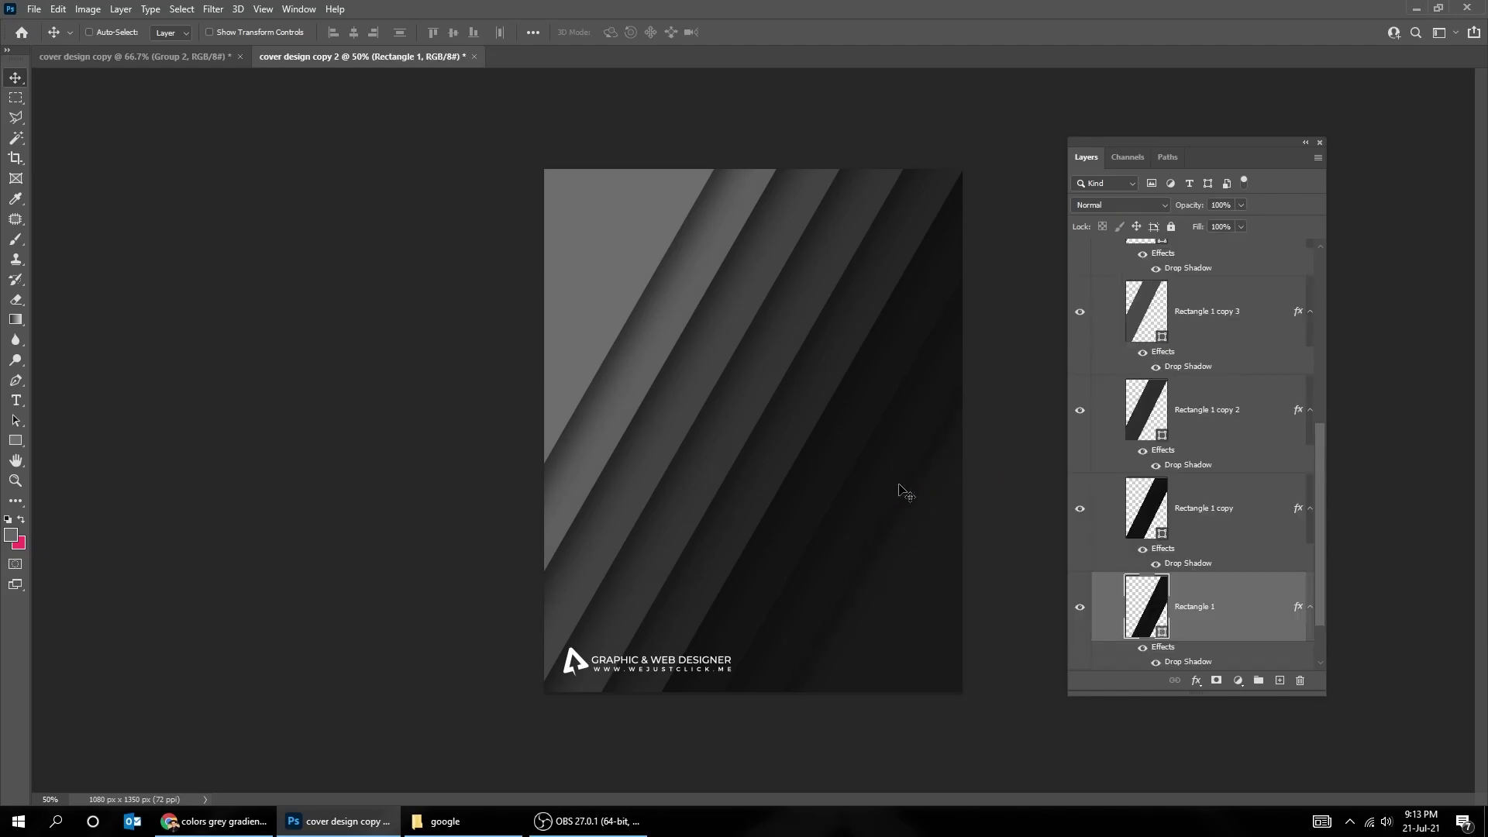
{"action": "scroll", "coordinate": [1213, 369], "scroll_direction": "up", "scroll_amount": 5}
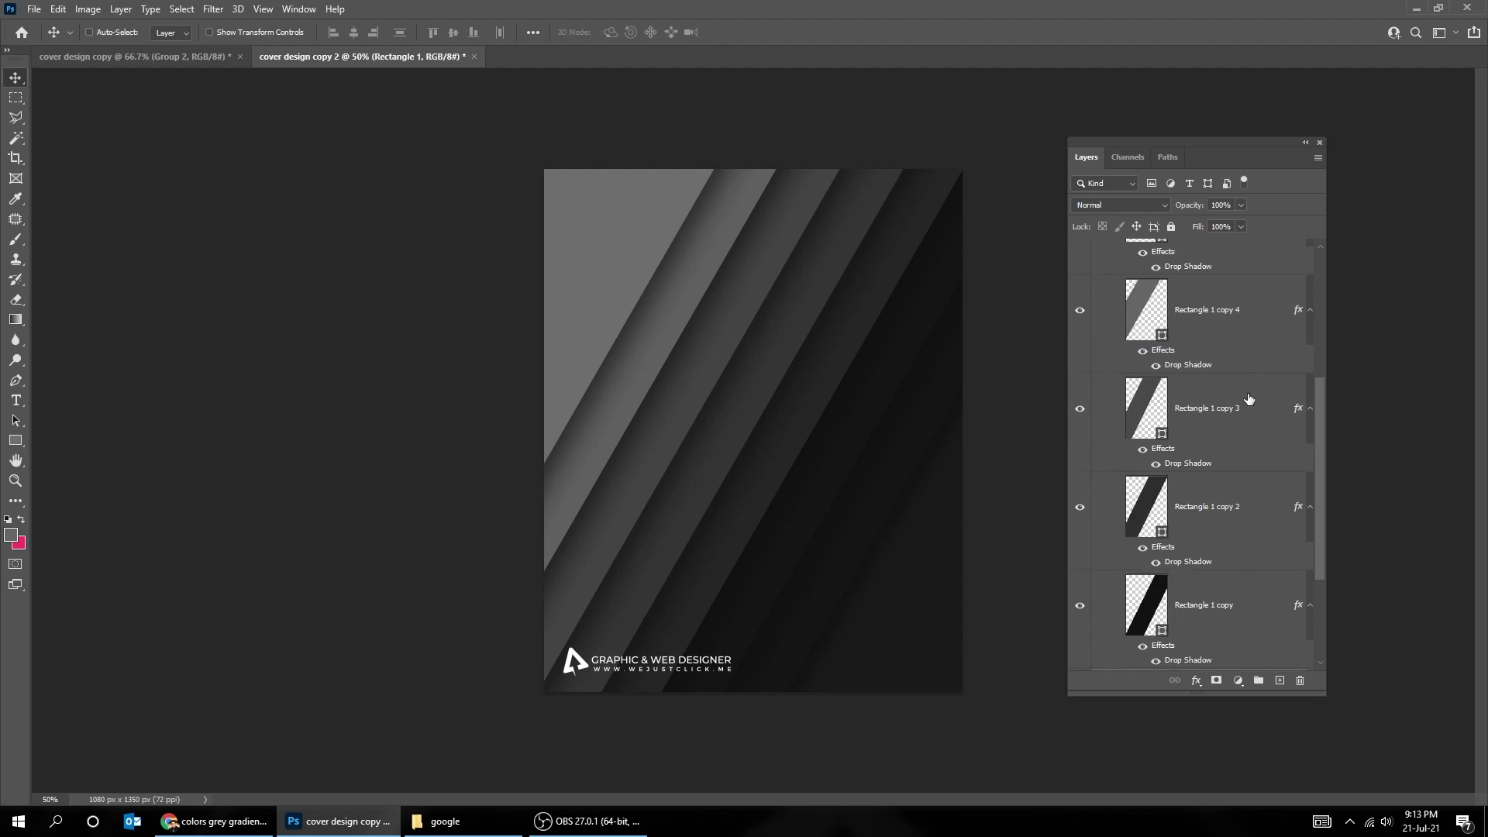
Give Group 1 an orange colour label
{"action": "left_click", "coordinate": [1130, 339]}
{"action": "right_click", "coordinate": [1131, 339]}
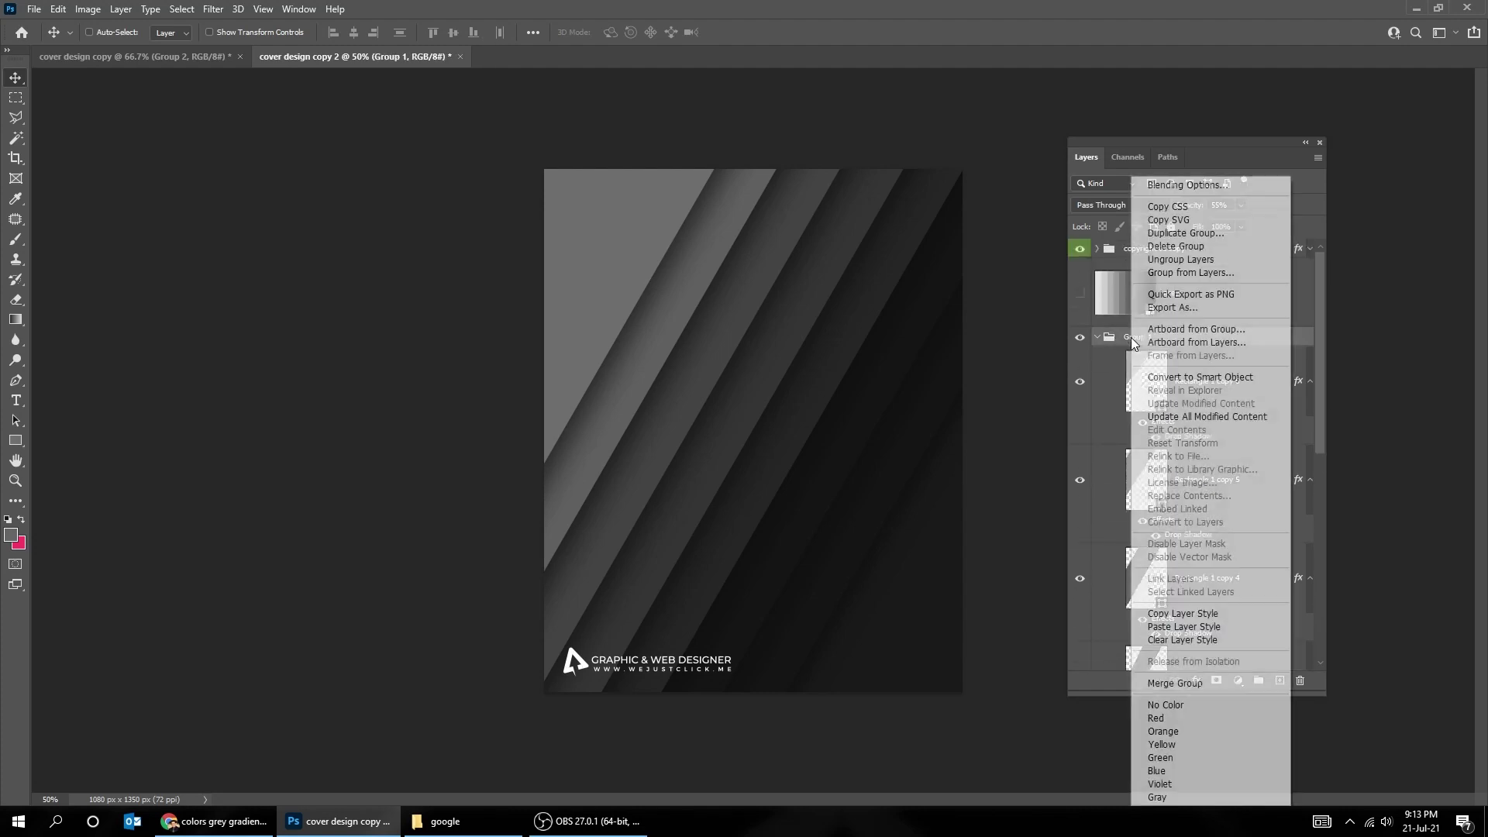
{"action": "left_click", "coordinate": [1178, 731]}
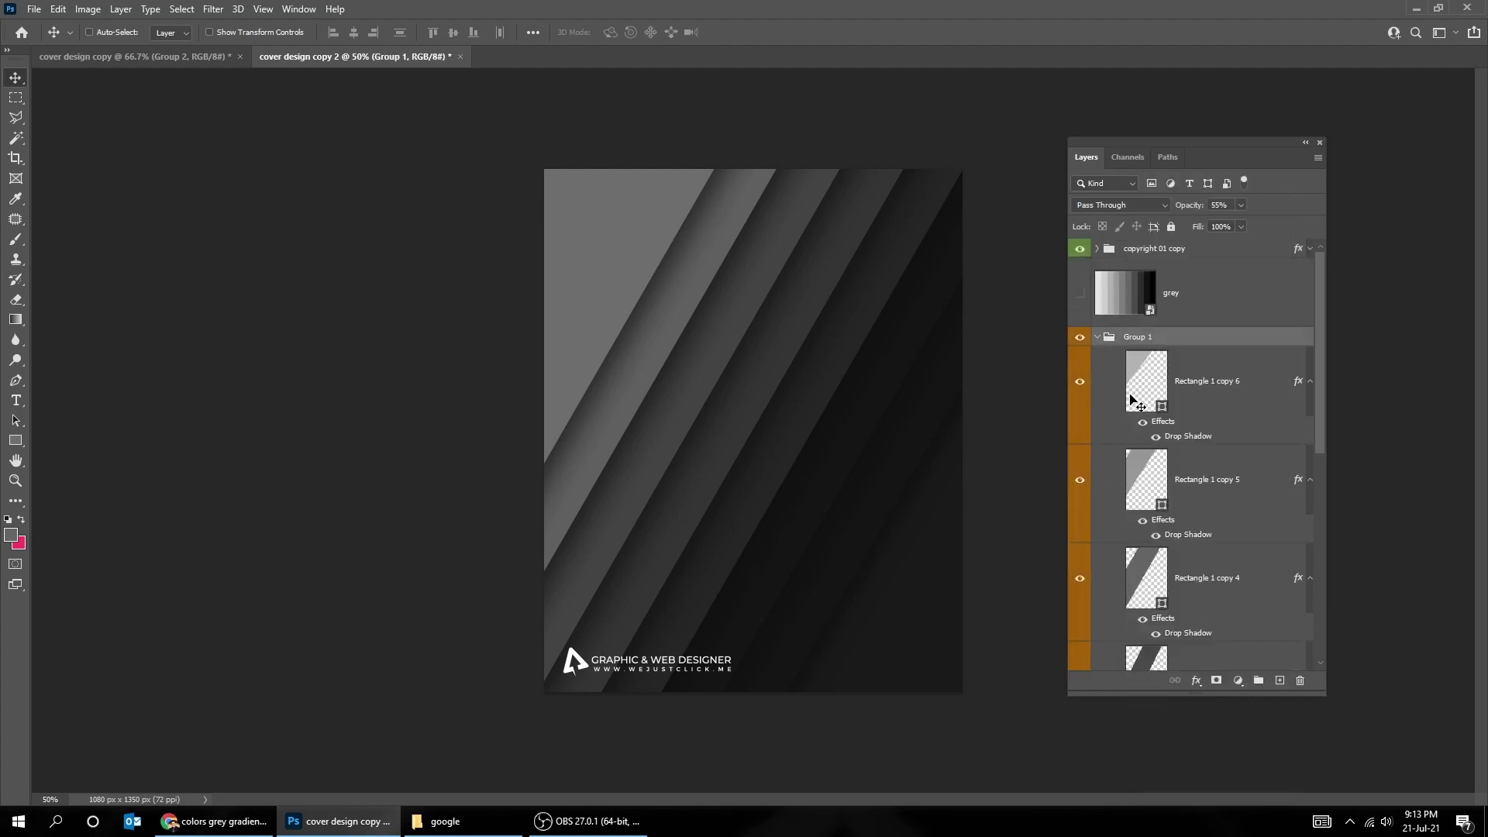
Paste the 'HOW TO DESIGN AN ATTRACTIVE SINGLE POST' headline as a new text layer
{"action": "left_click", "coordinate": [1096, 337]}
{"action": "key", "text": "t"}
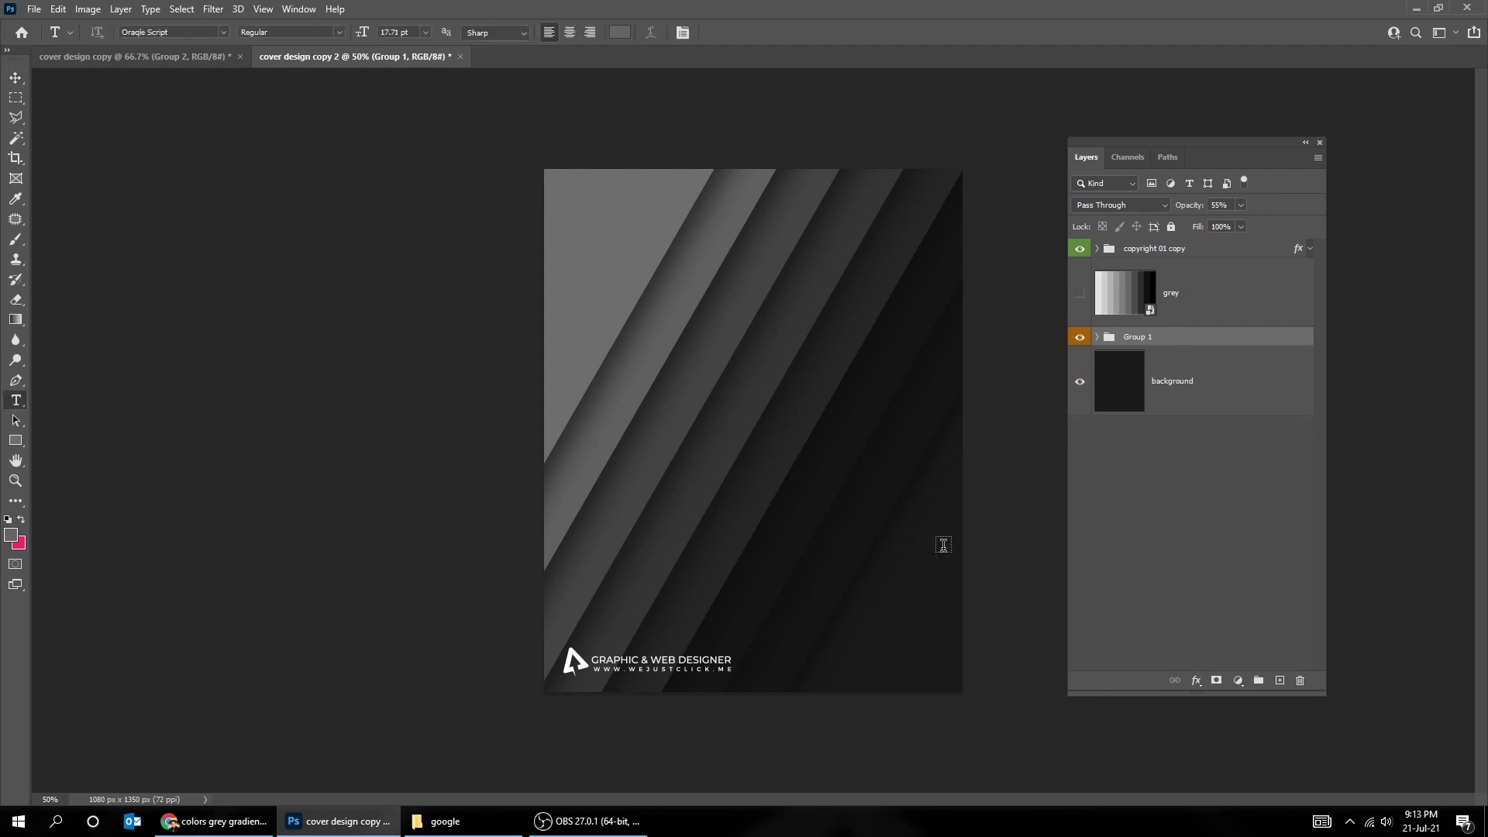
{"action": "left_click", "coordinate": [692, 378]}
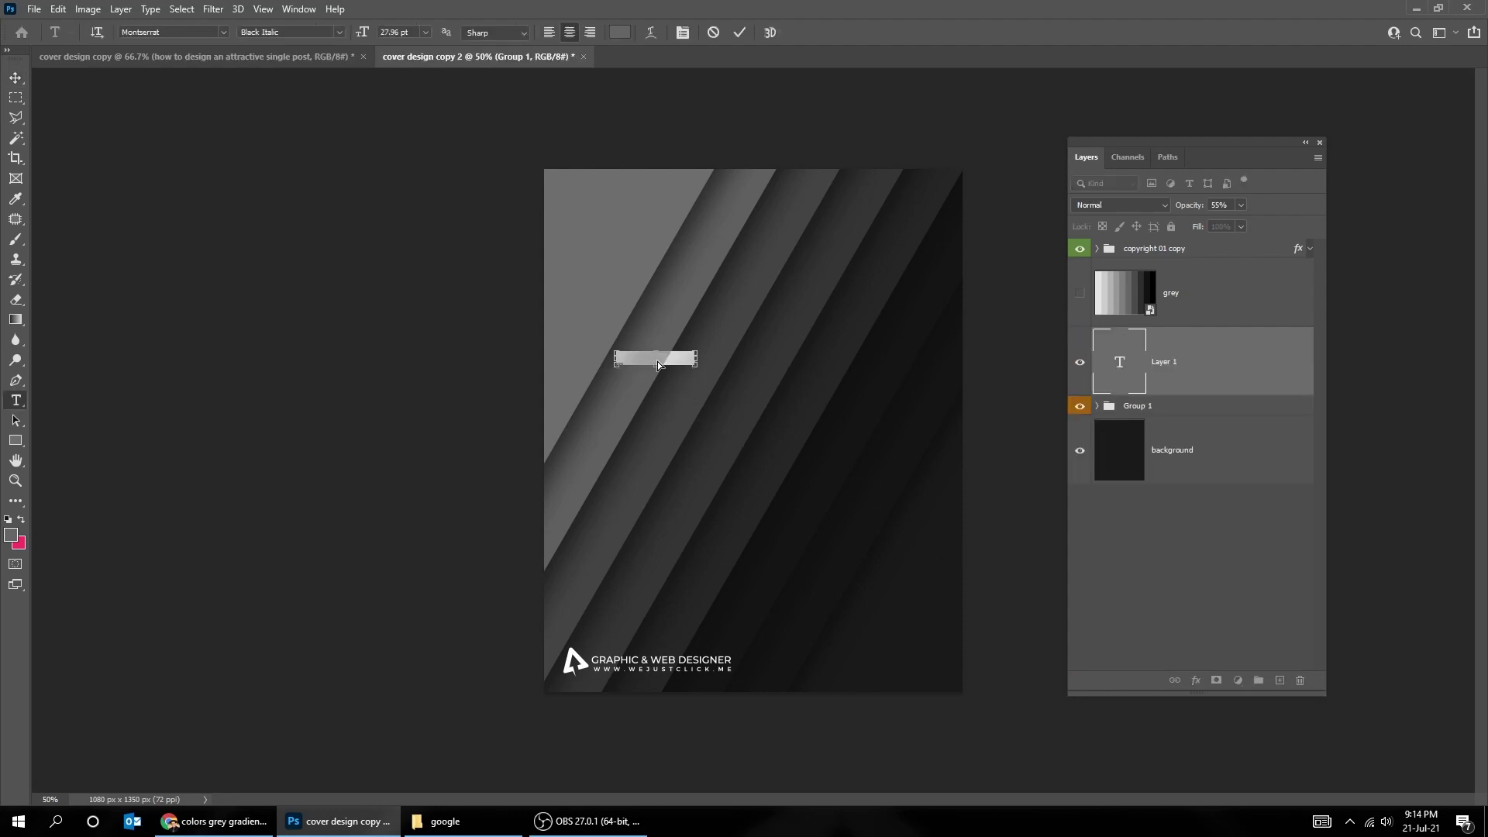
{"action": "type", "text": "HOW TO DESIGN AN ATTRACTIVE SINGLE POST"}
{"action": "key", "text": "ctrl+Return"}
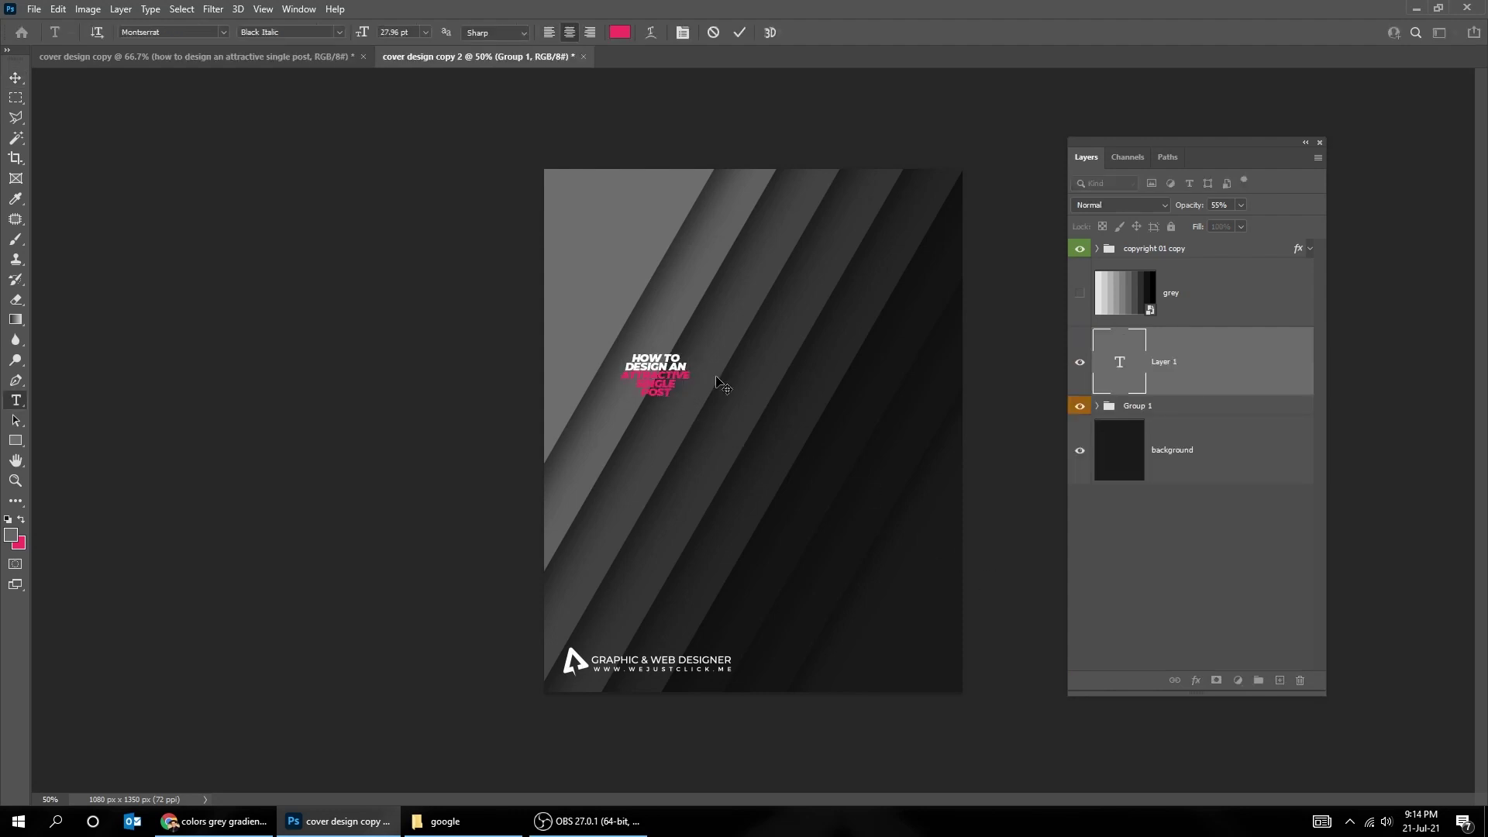
Scale the headline up to about 458% and centre it over the bars
{"action": "key", "text": "ctrl+t"}
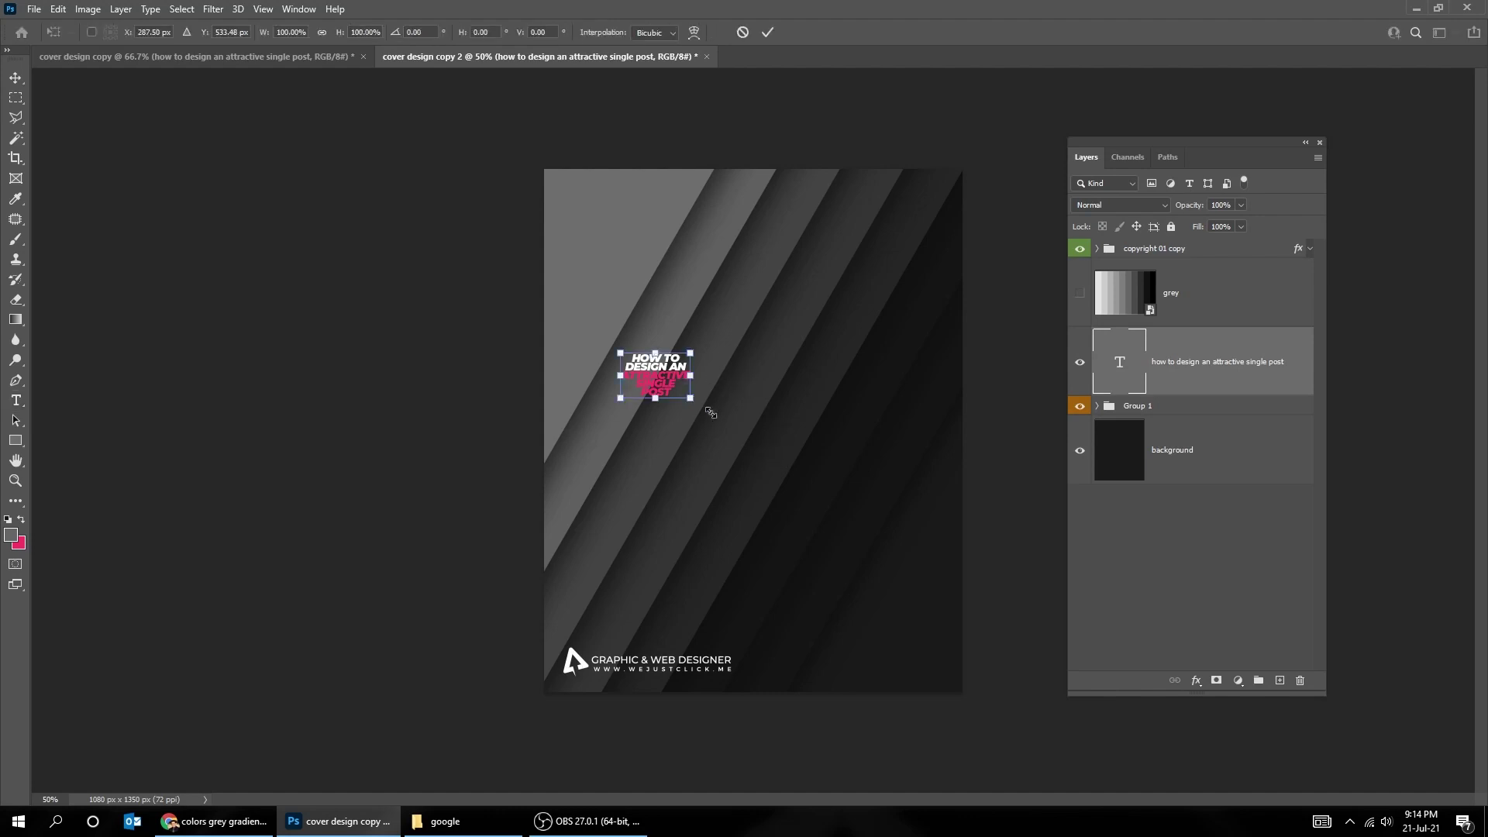
{"action": "left_click_drag", "start_coordinate": [691, 399], "coordinate": [864, 491]}
{"action": "left_click_drag", "start_coordinate": [644, 359], "coordinate": [756, 402]}
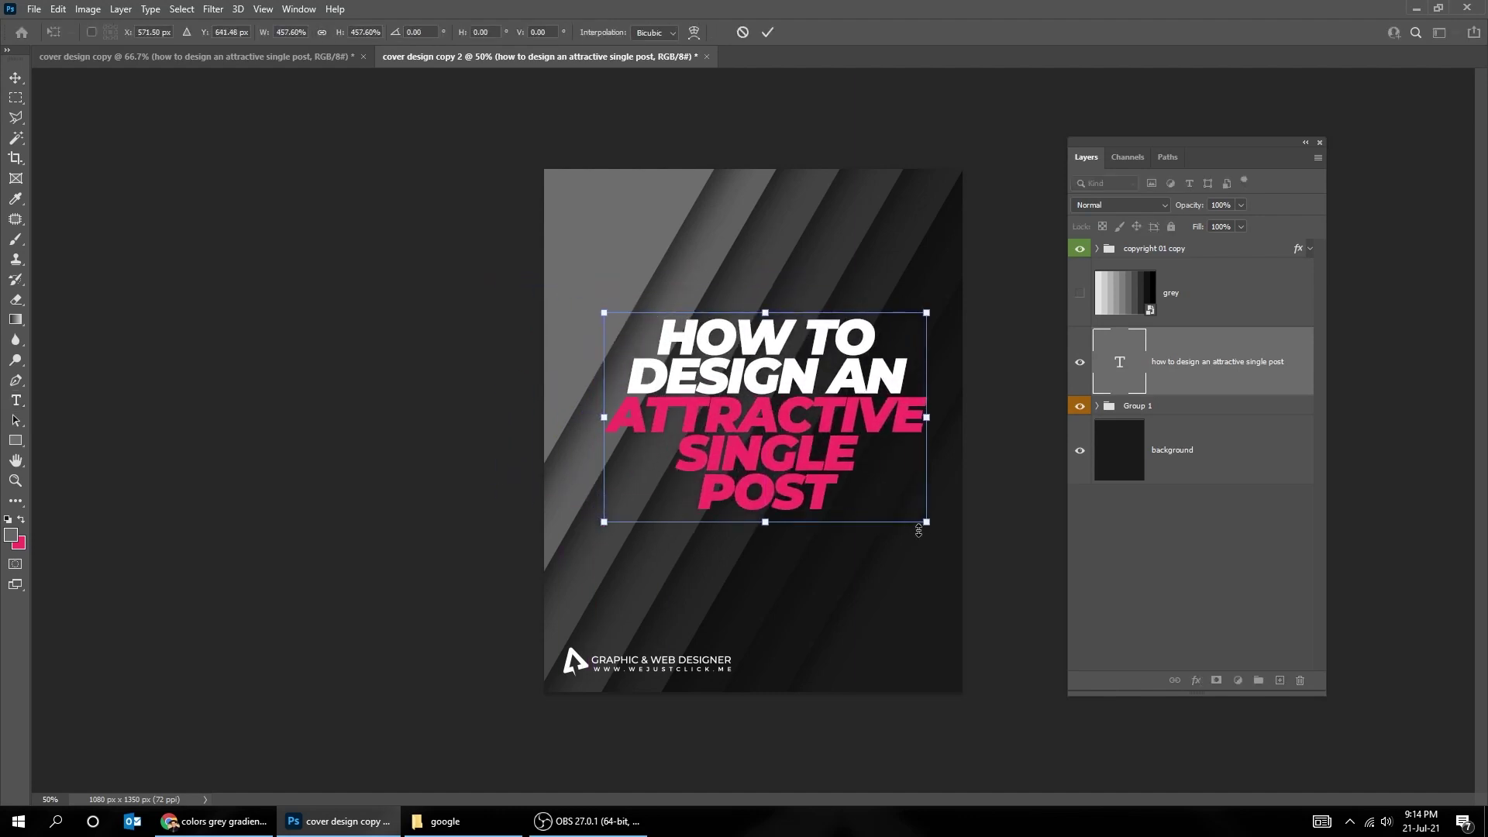
{"action": "left_click_drag", "start_coordinate": [928, 522], "coordinate": [940, 526]}
{"action": "key", "text": "Return"}
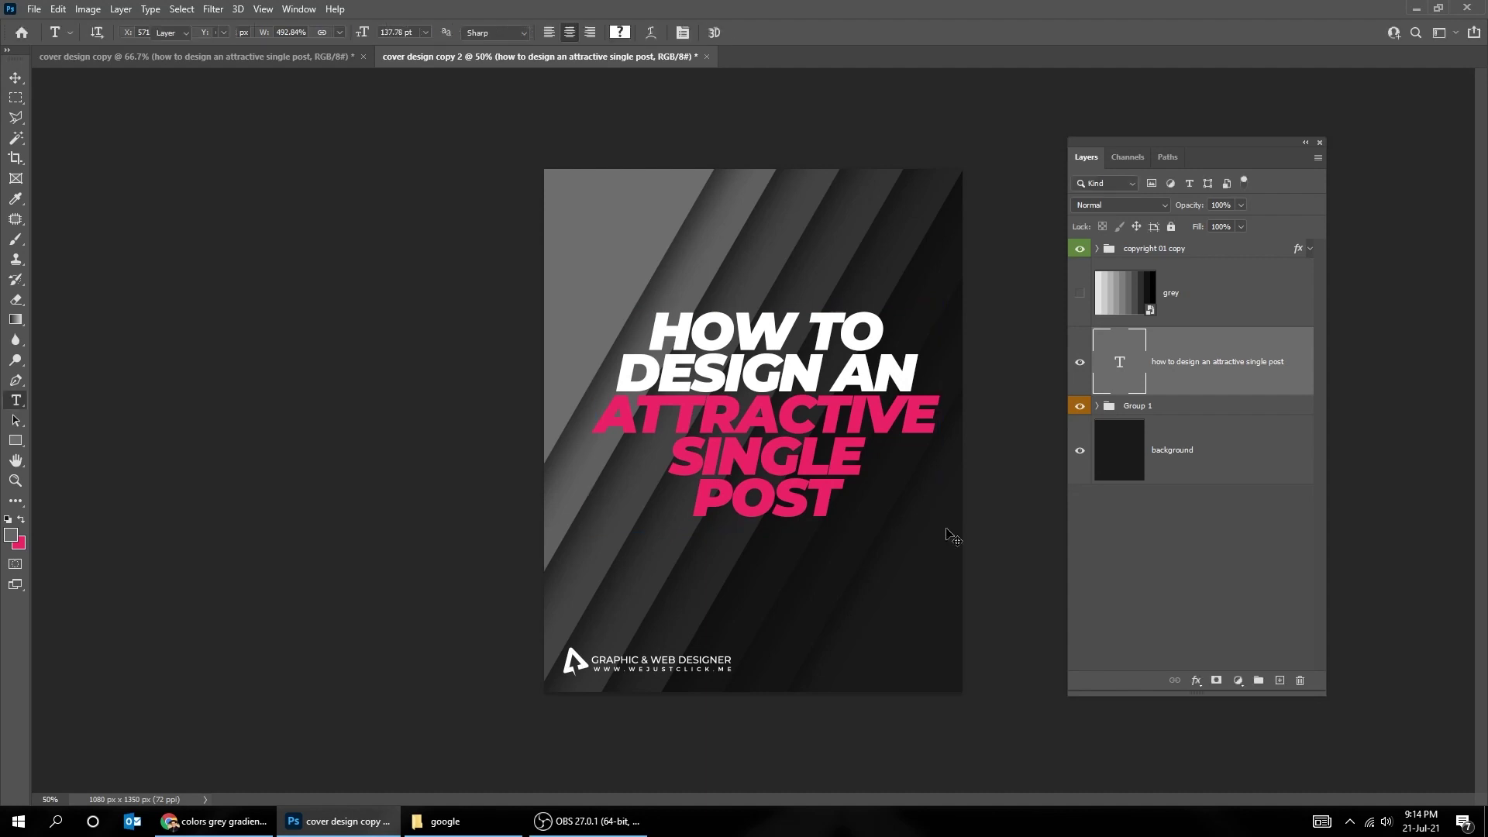
{"action": "left_click_drag", "start_coordinate": [819, 458], "coordinate": [808, 457]}
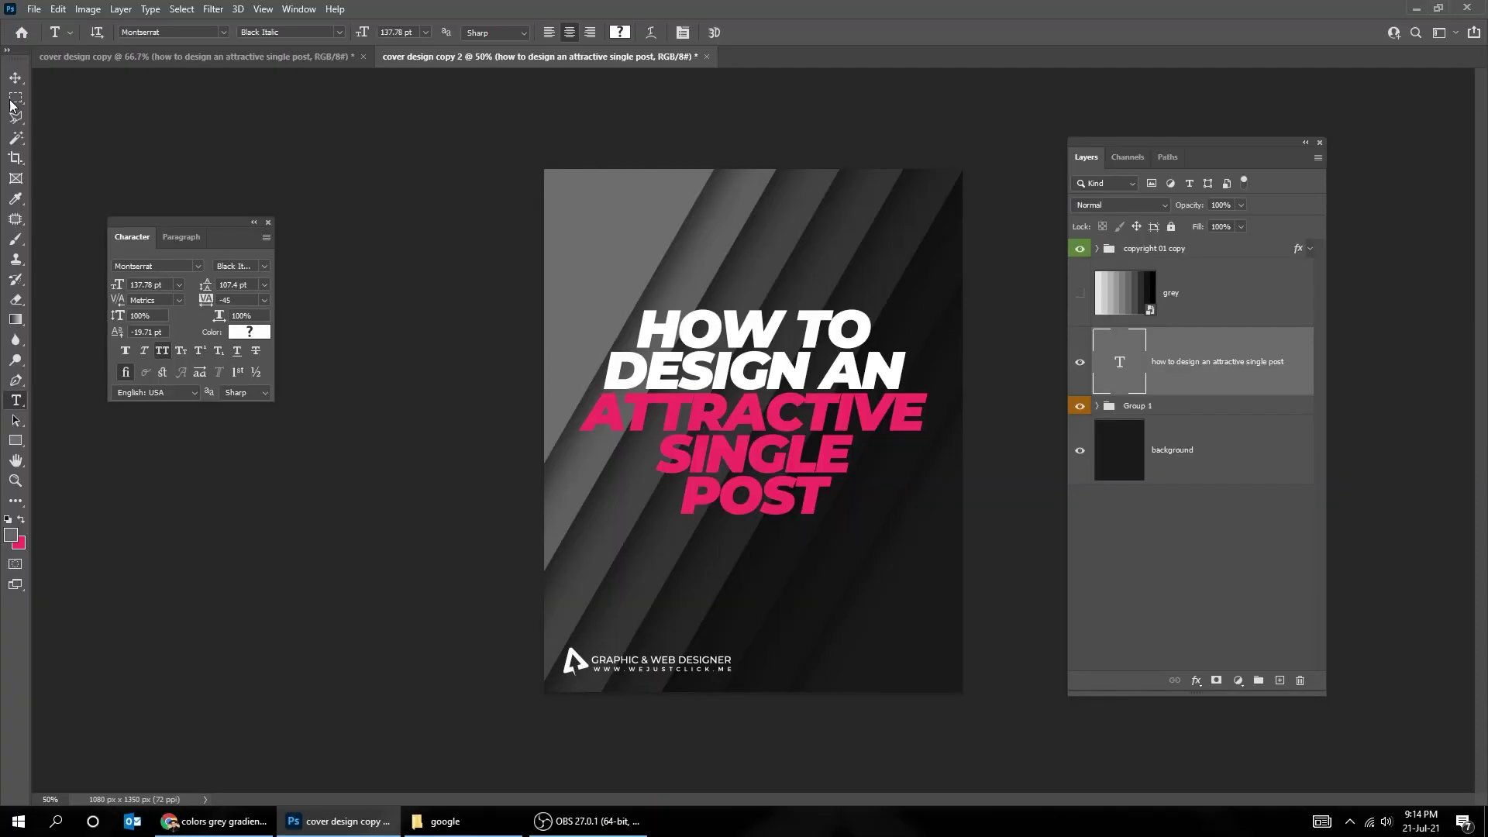
{"action": "left_click", "coordinate": [15, 78]}
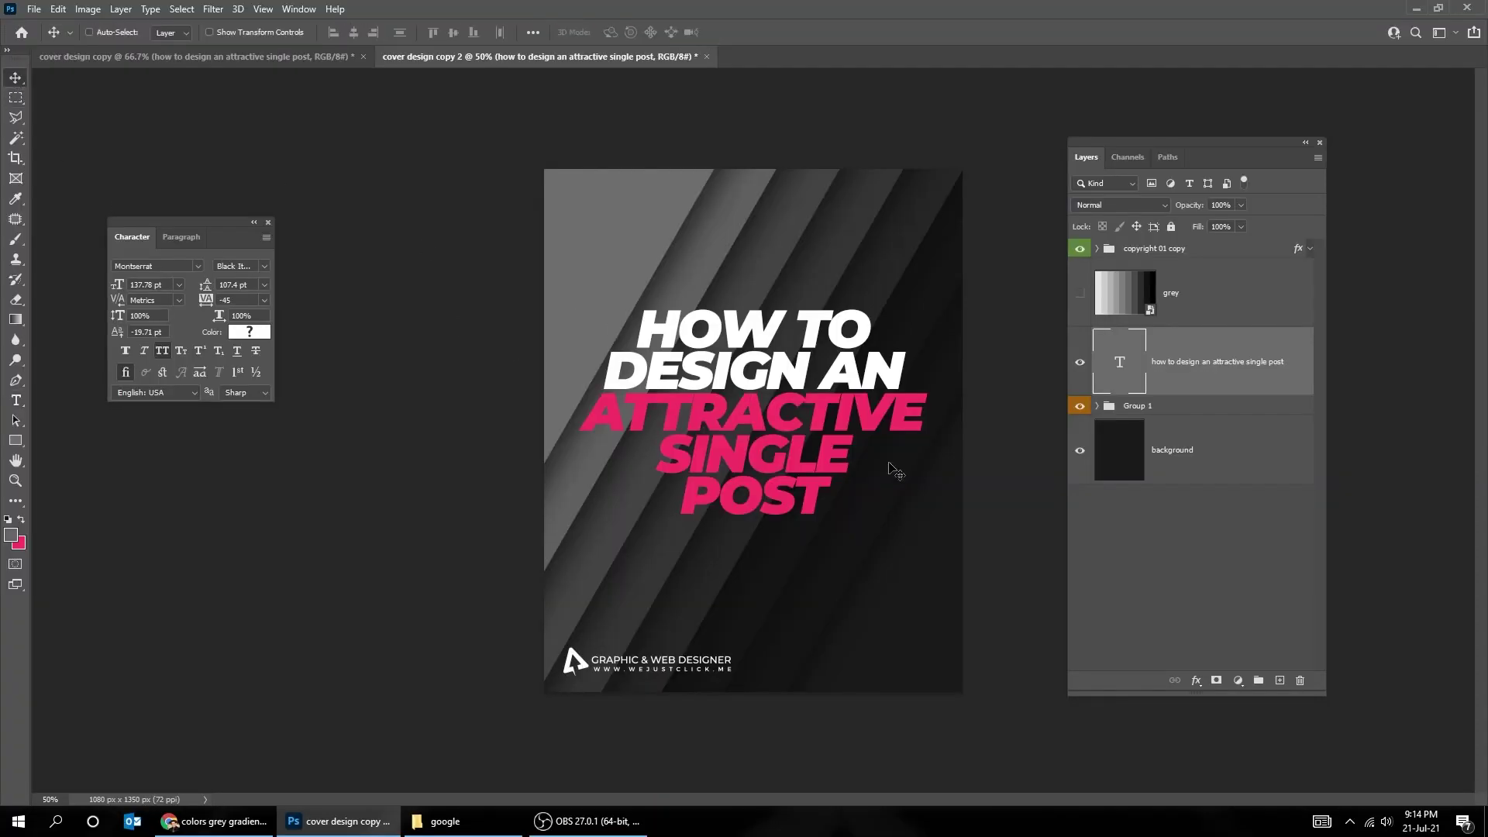
Rotate the headline about 15° anticlockwise and nudge it slightly up-left
{"action": "key", "text": "ctrl+t"}
{"action": "left_click_drag", "start_coordinate": [950, 541], "coordinate": [972, 485]}
{"action": "key", "text": "Return"}
{"action": "left_click_drag", "start_coordinate": [853, 432], "coordinate": [849, 417]}
Enlarge the rotated headline to about 106% and move it to the poster centre
{"action": "key", "text": "ctrl+t"}
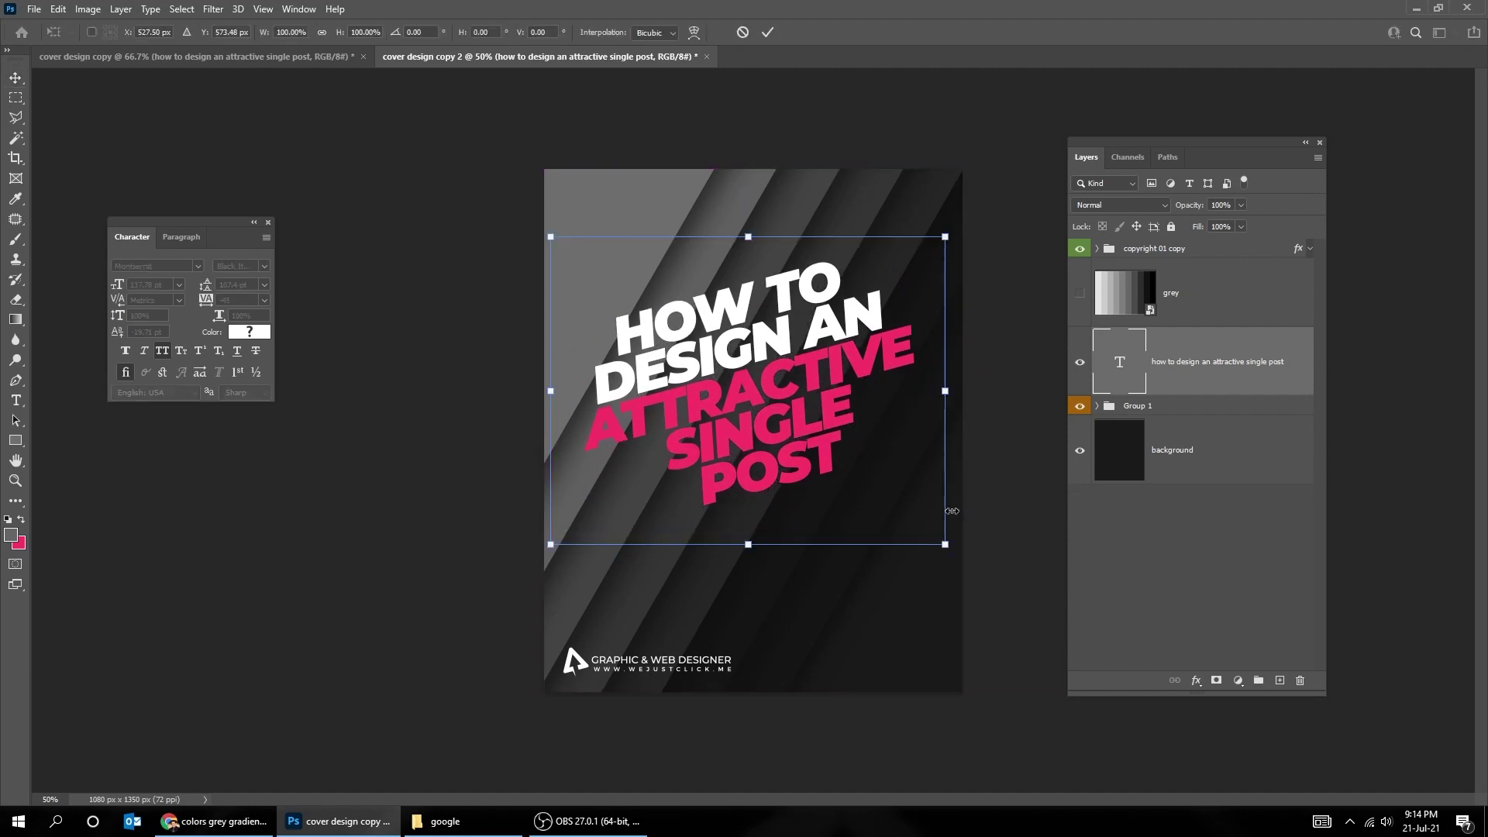
{"action": "left_click_drag", "start_coordinate": [945, 537], "coordinate": [961, 518]}
{"action": "key", "text": "Return"}
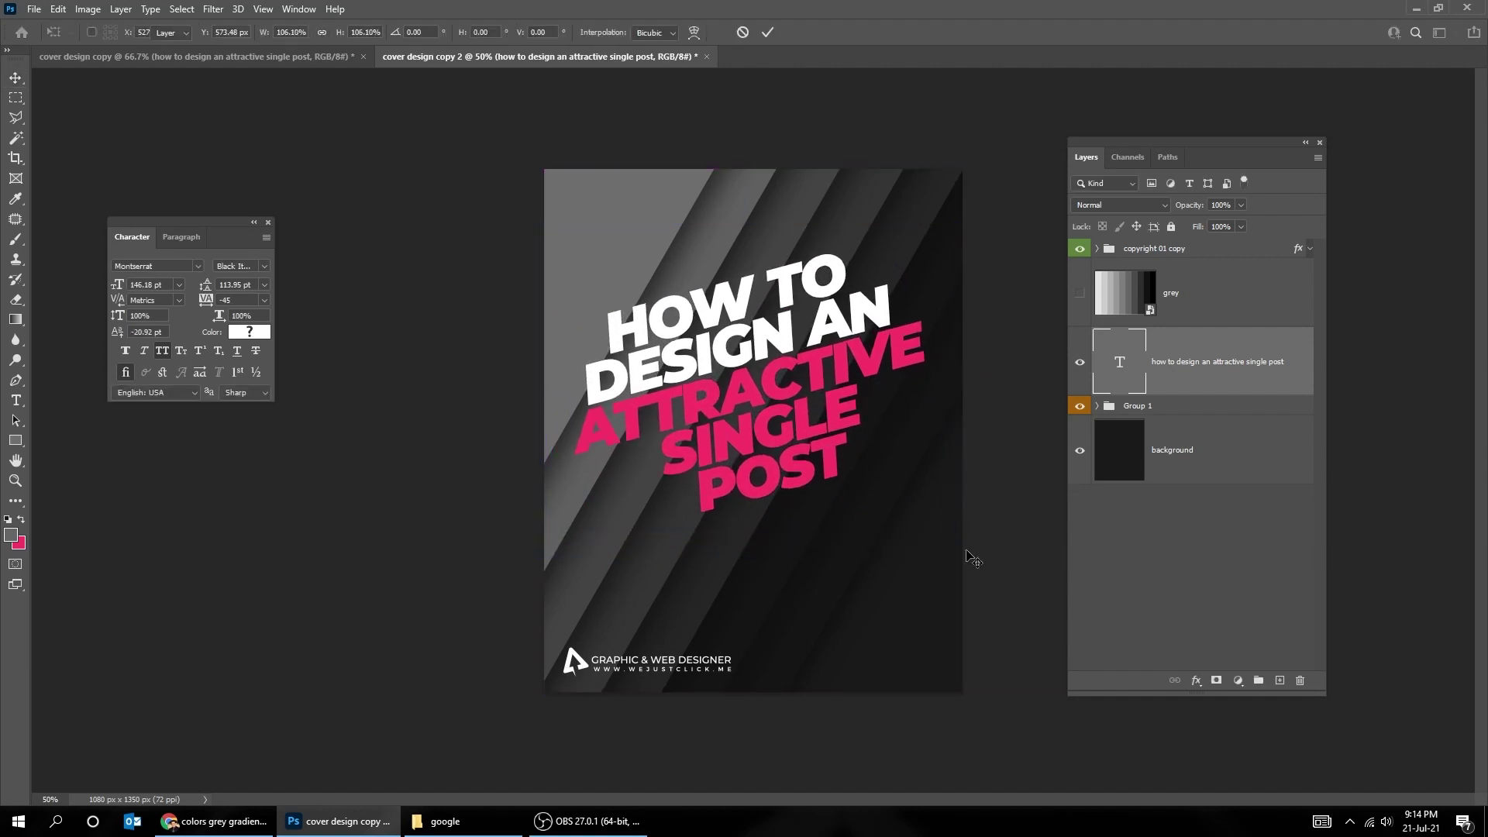
{"action": "left_click_drag", "start_coordinate": [834, 460], "coordinate": [821, 436]}
{"action": "key", "text": "ctrl+plus"}
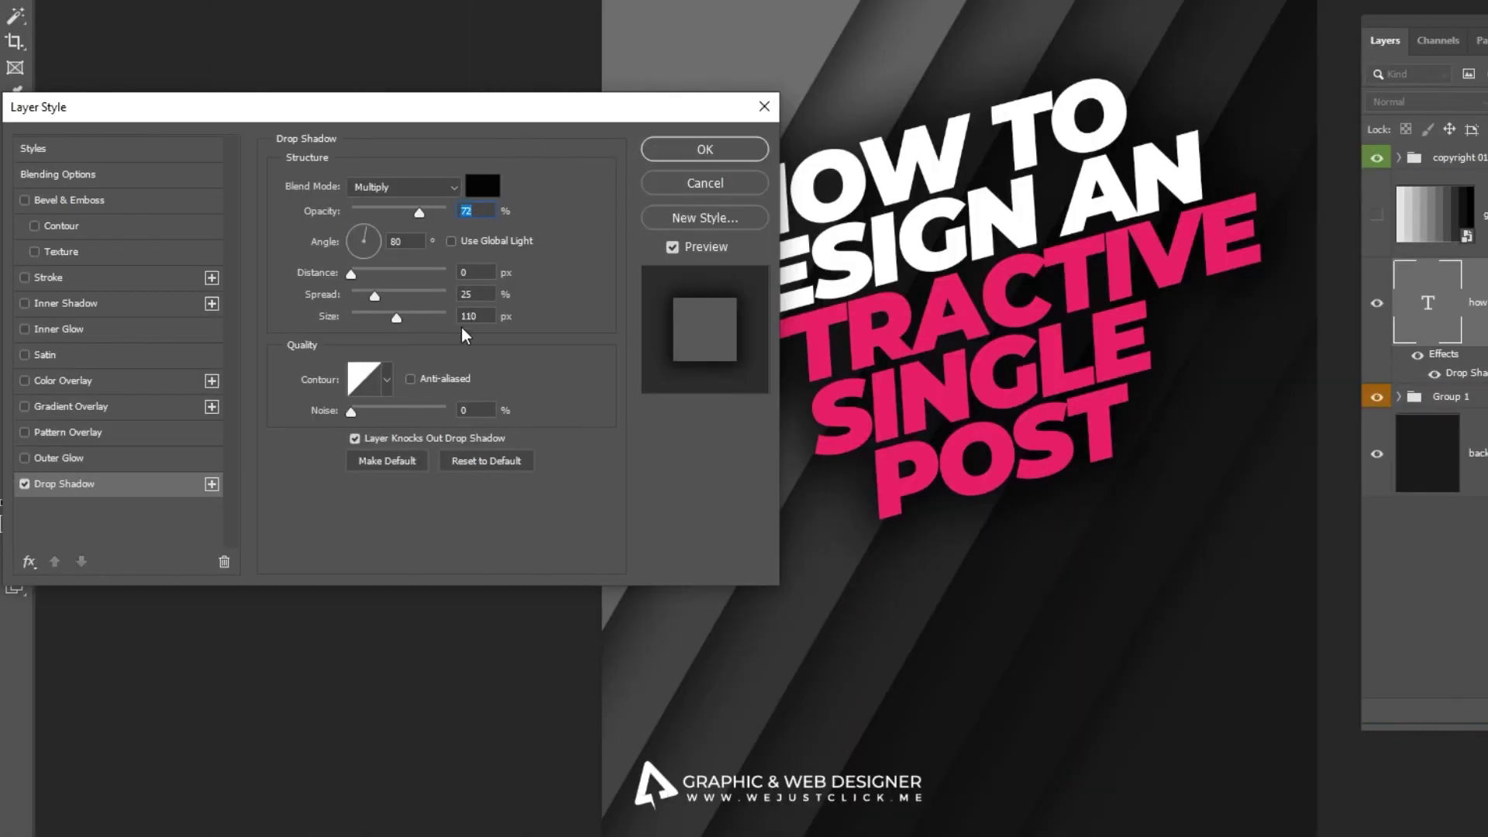
Set the headline drop shadow's spread to 0% and size to 15 px
{"action": "mouse_move", "coordinate": [372, 294]}
{"action": "left_mouse_down"}
{"action": "mouse_move", "coordinate": [355, 293]}
{"action": "mouse_move", "coordinate": [369, 318]}
{"action": "mouse_move", "coordinate": [370, 269]}
{"action": "left_mouse_up"}
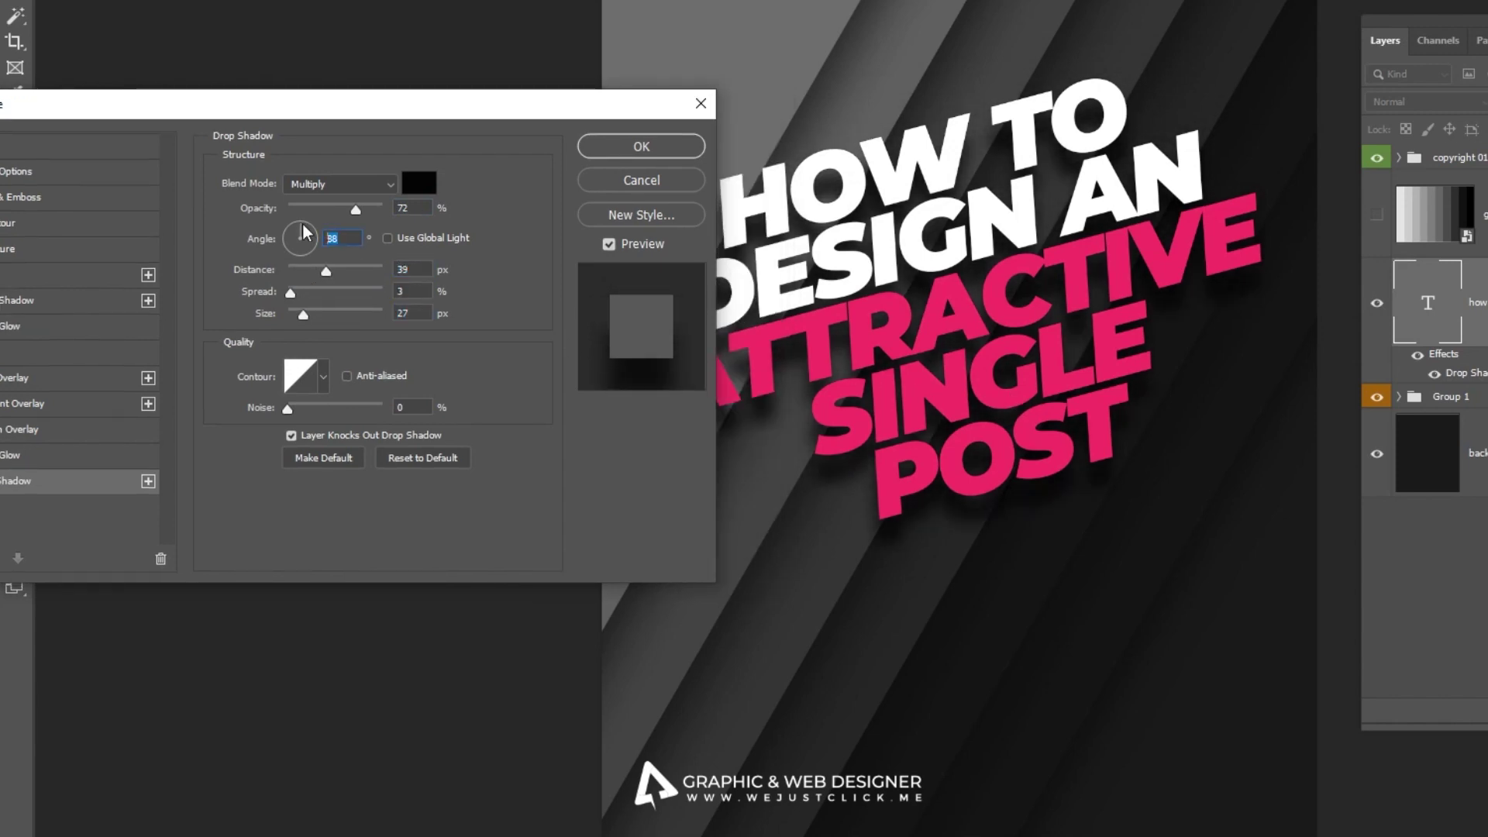
{"action": "type", "text": "80"}
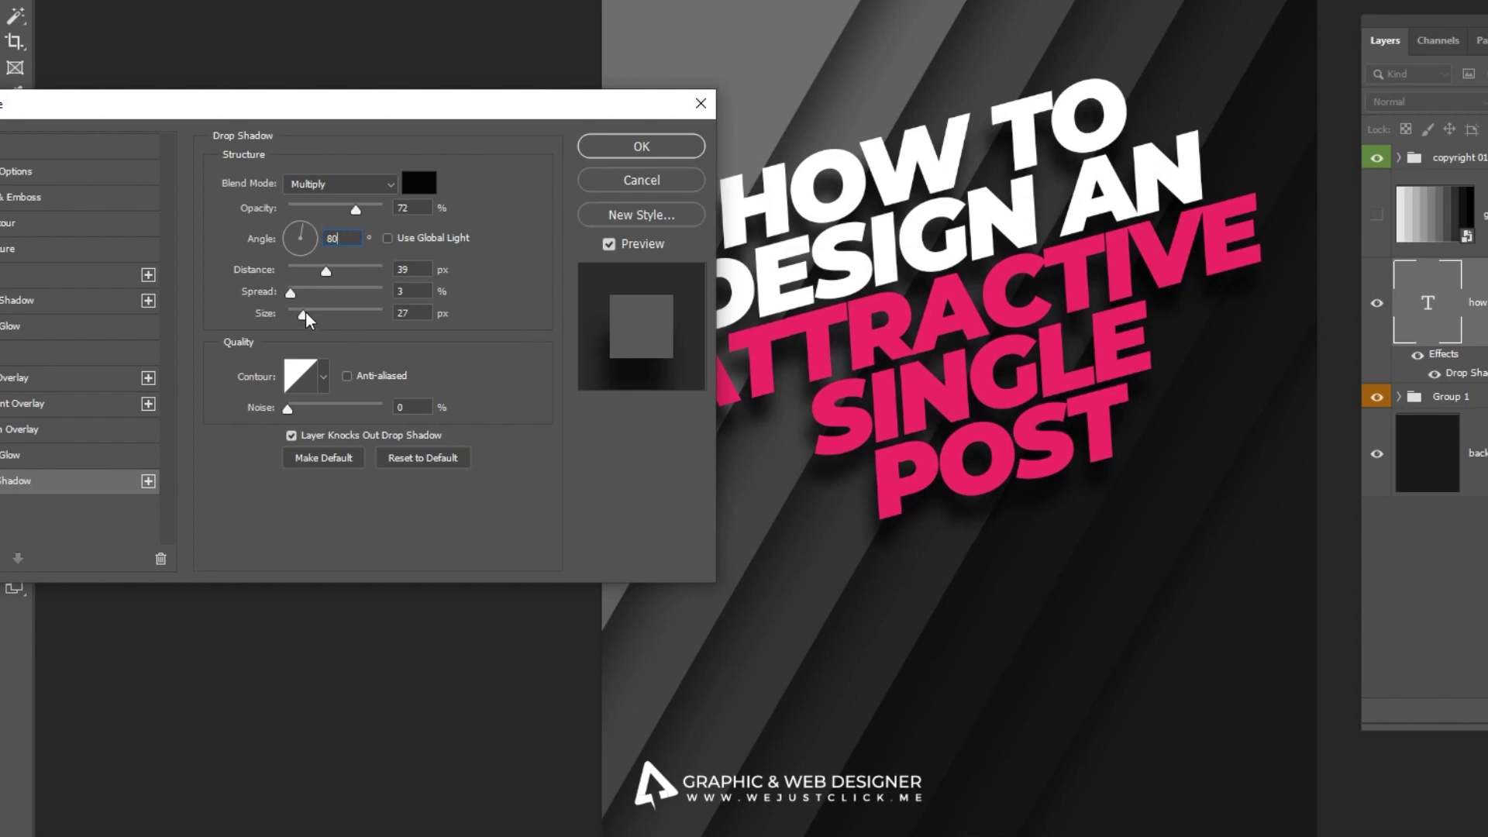
{"action": "left_click_drag", "start_coordinate": [302, 312], "coordinate": [299, 312]}
{"action": "key", "text": "shift+Tab"}
{"action": "type", "text": "0"}
{"action": "key", "text": "Tab"}
{"action": "type", "text": "15"}
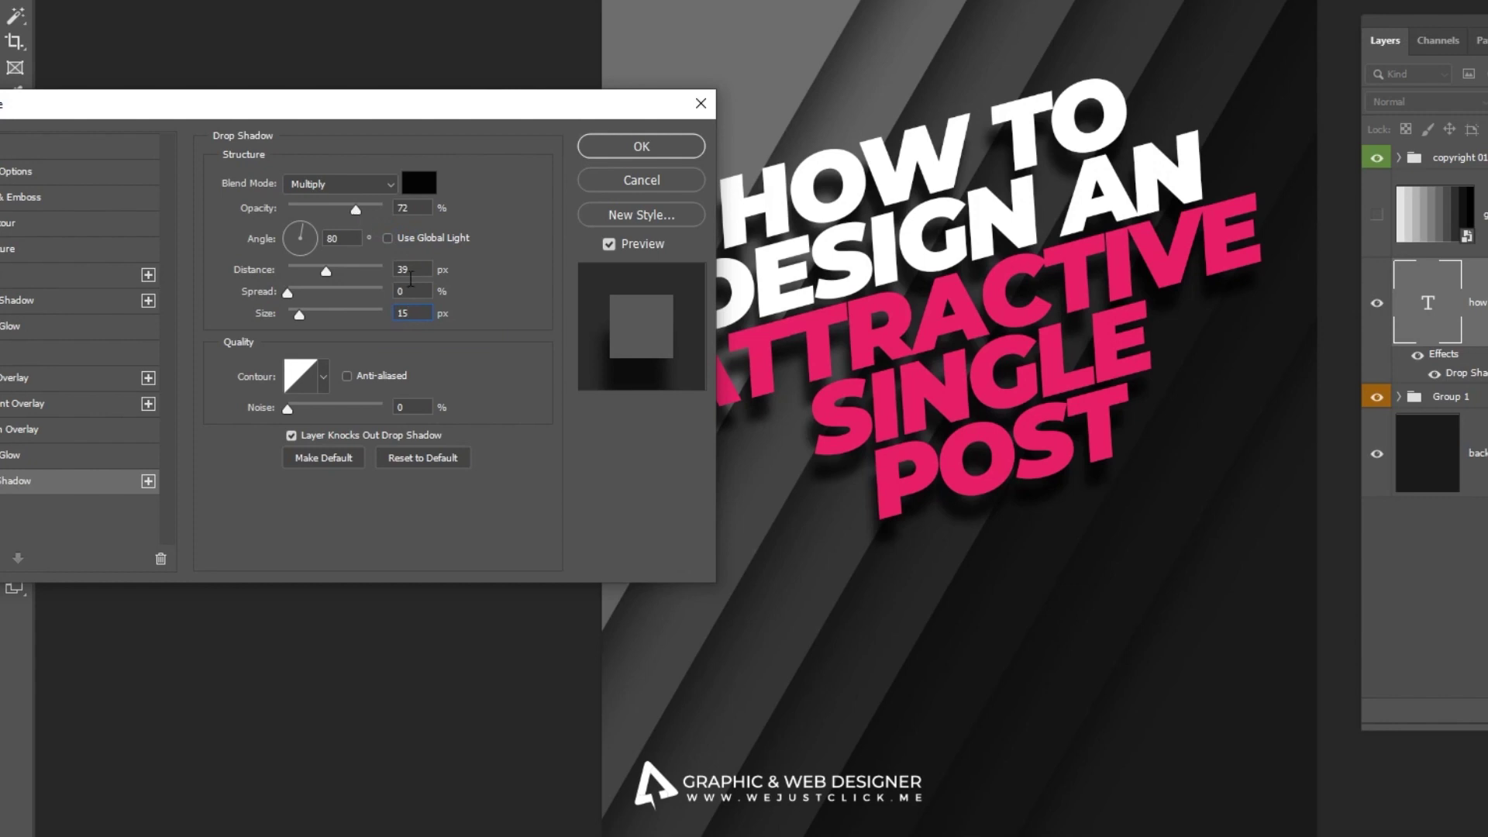
Set the shadow distance to 30 px and angle to 90°, then apply the drop shadow
{"action": "double_click", "coordinate": [404, 271]}
{"action": "type", "text": "30"}
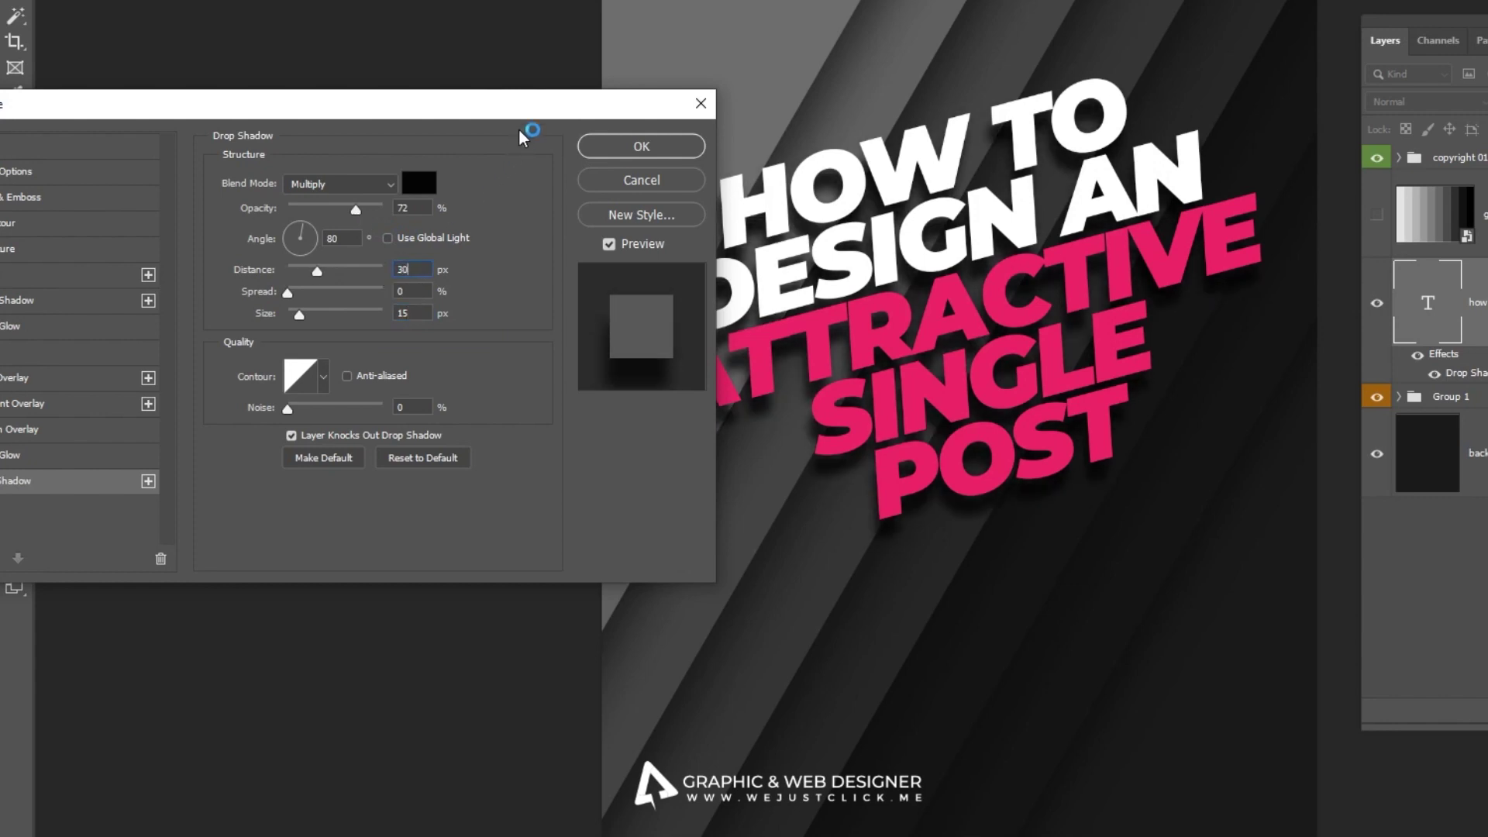
{"action": "left_click_drag", "start_coordinate": [530, 116], "coordinate": [378, 101]}
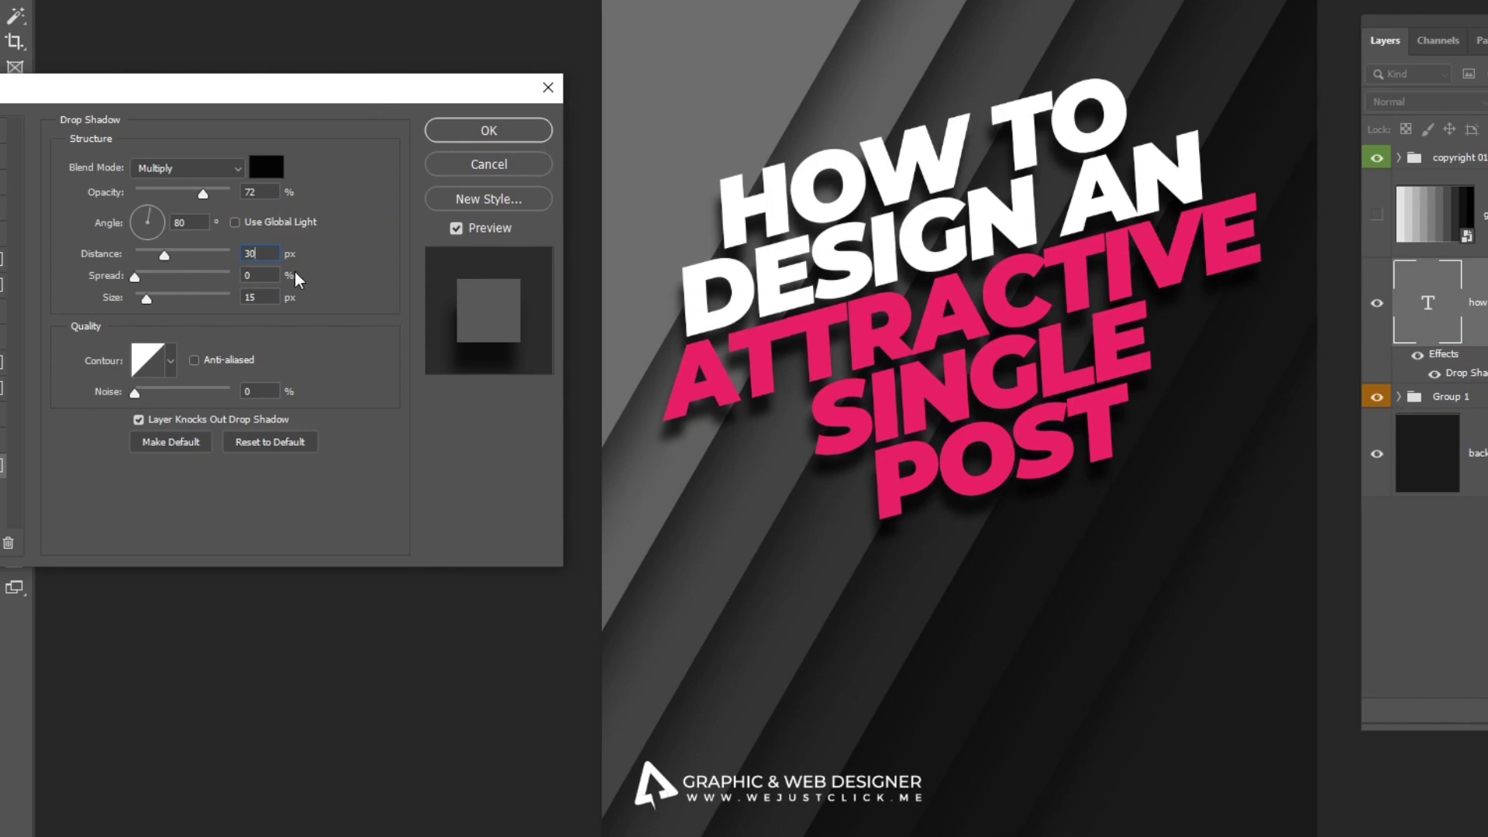
{"action": "left_click", "coordinate": [111, 207]}
{"action": "type", "text": "90"}
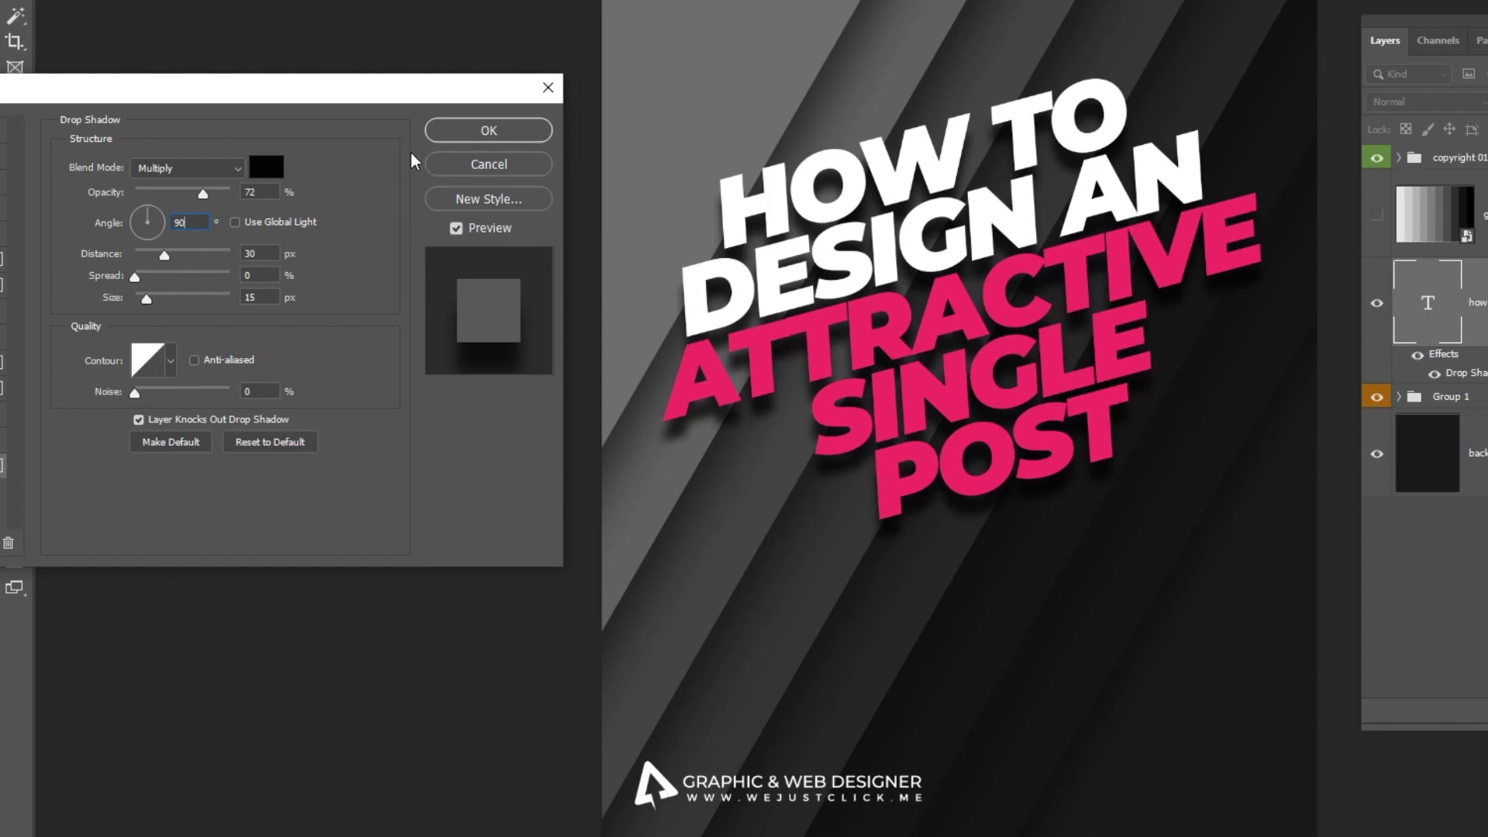
{"action": "left_click_drag", "start_coordinate": [365, 95], "coordinate": [425, 84]}
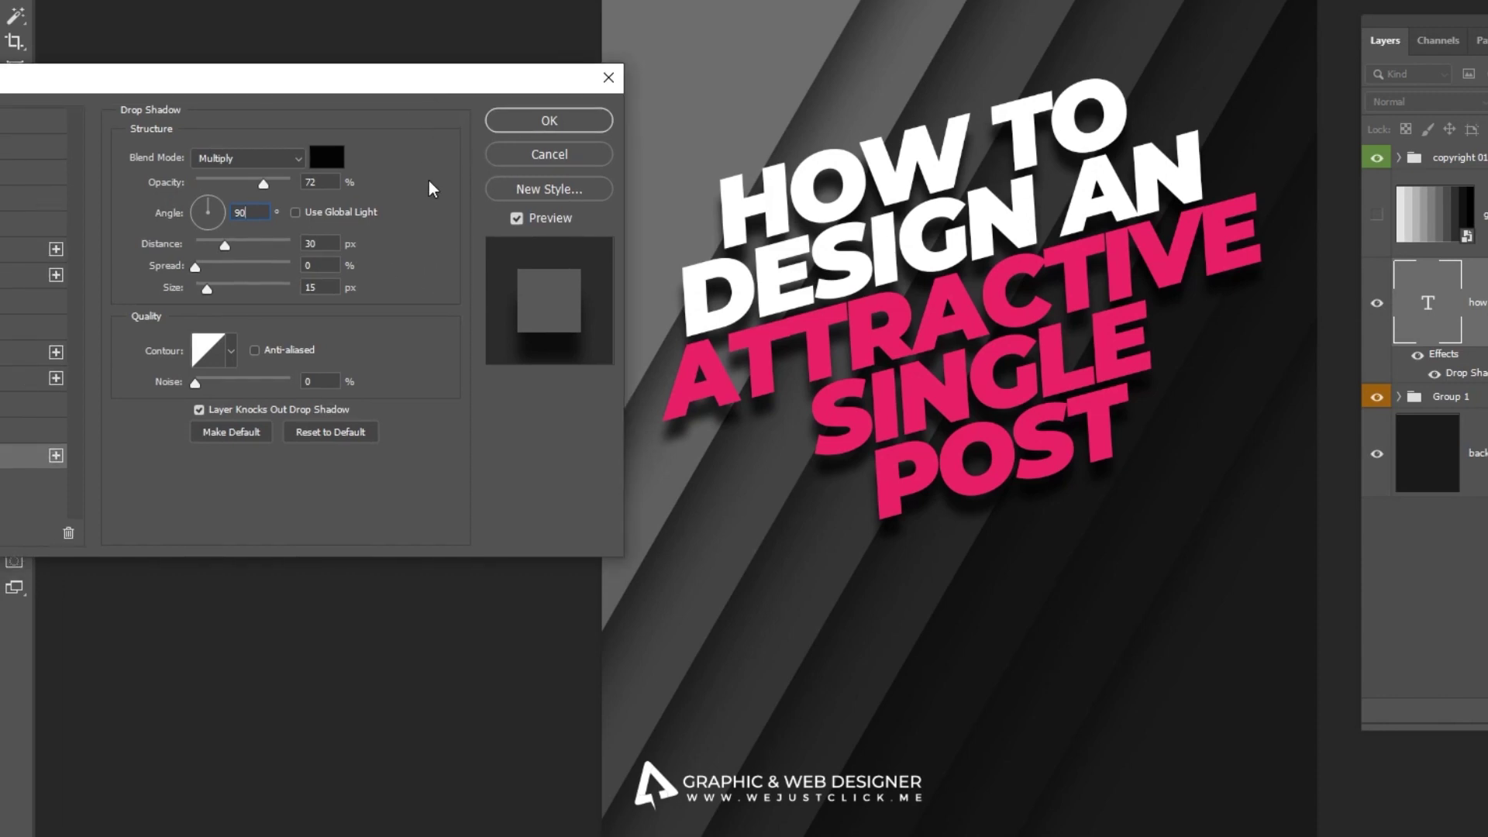
{"action": "left_click", "coordinate": [529, 128]}
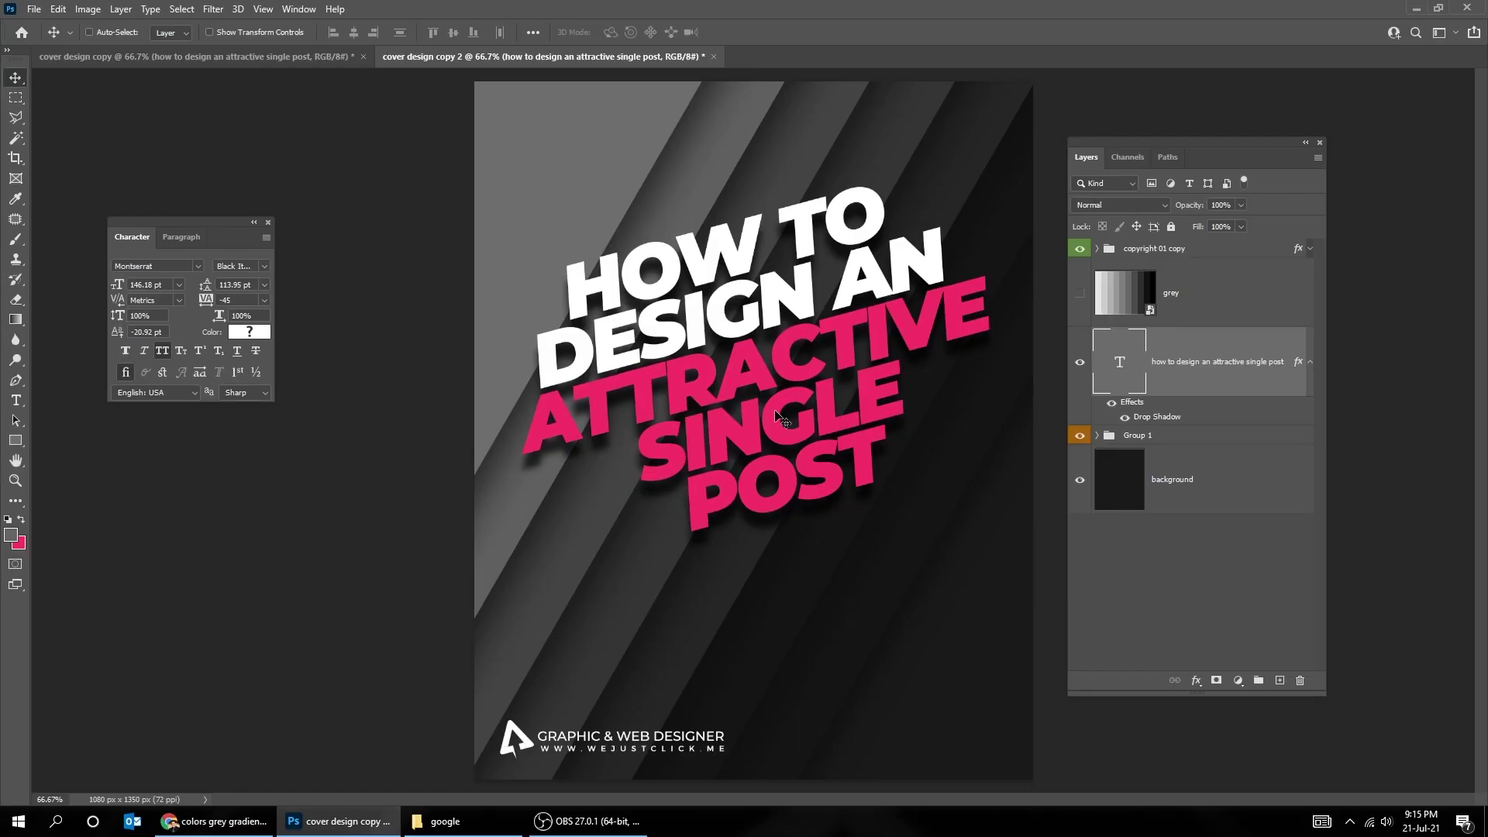
Enlarge the headline slightly to about 104% with the whole poster in view
{"action": "key", "text": "ctrl"}
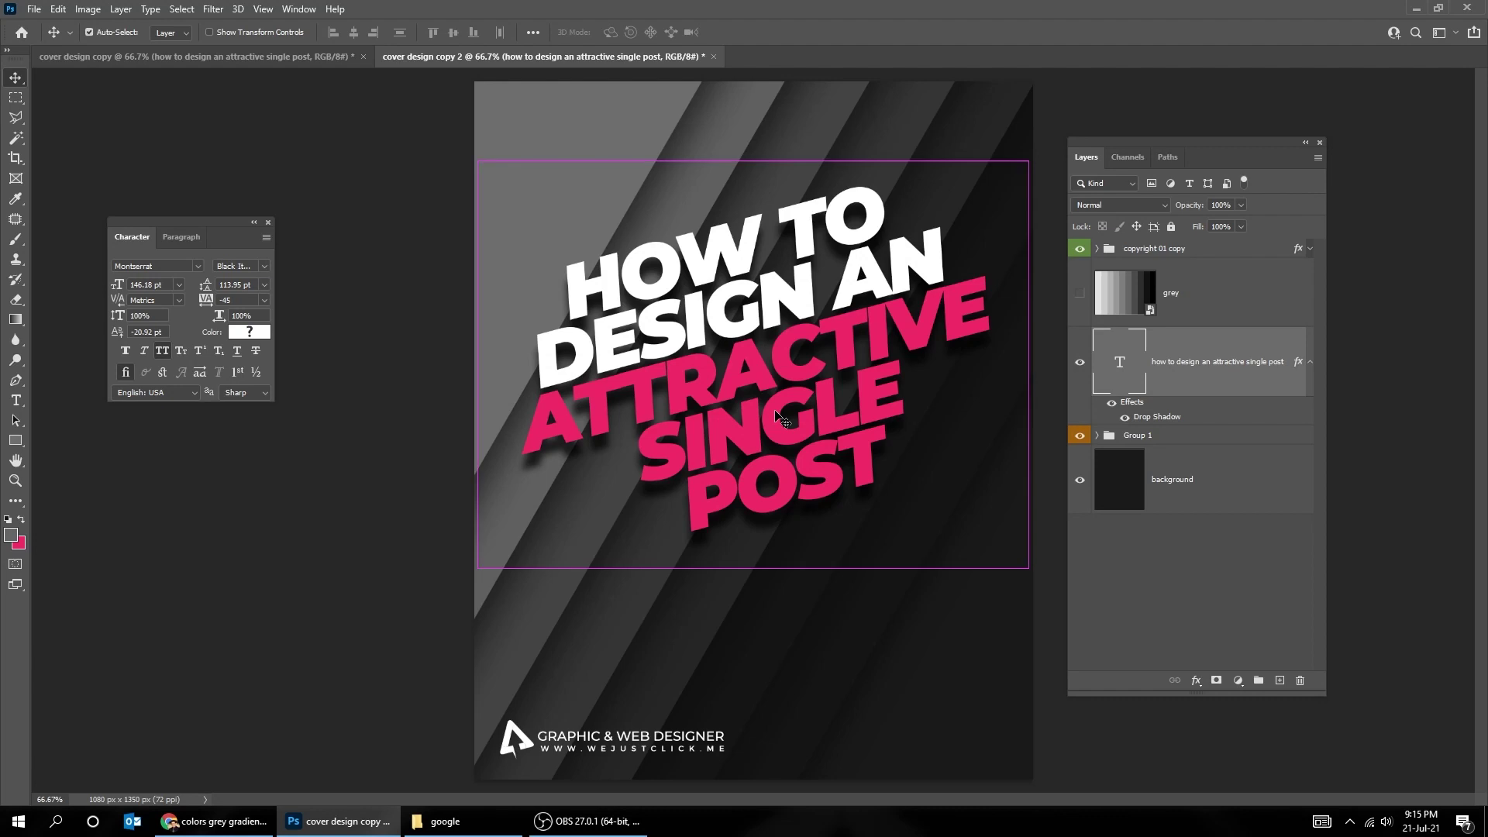
{"action": "key", "text": "ctrl+minus"}
{"action": "key", "text": "ctrl+t"}
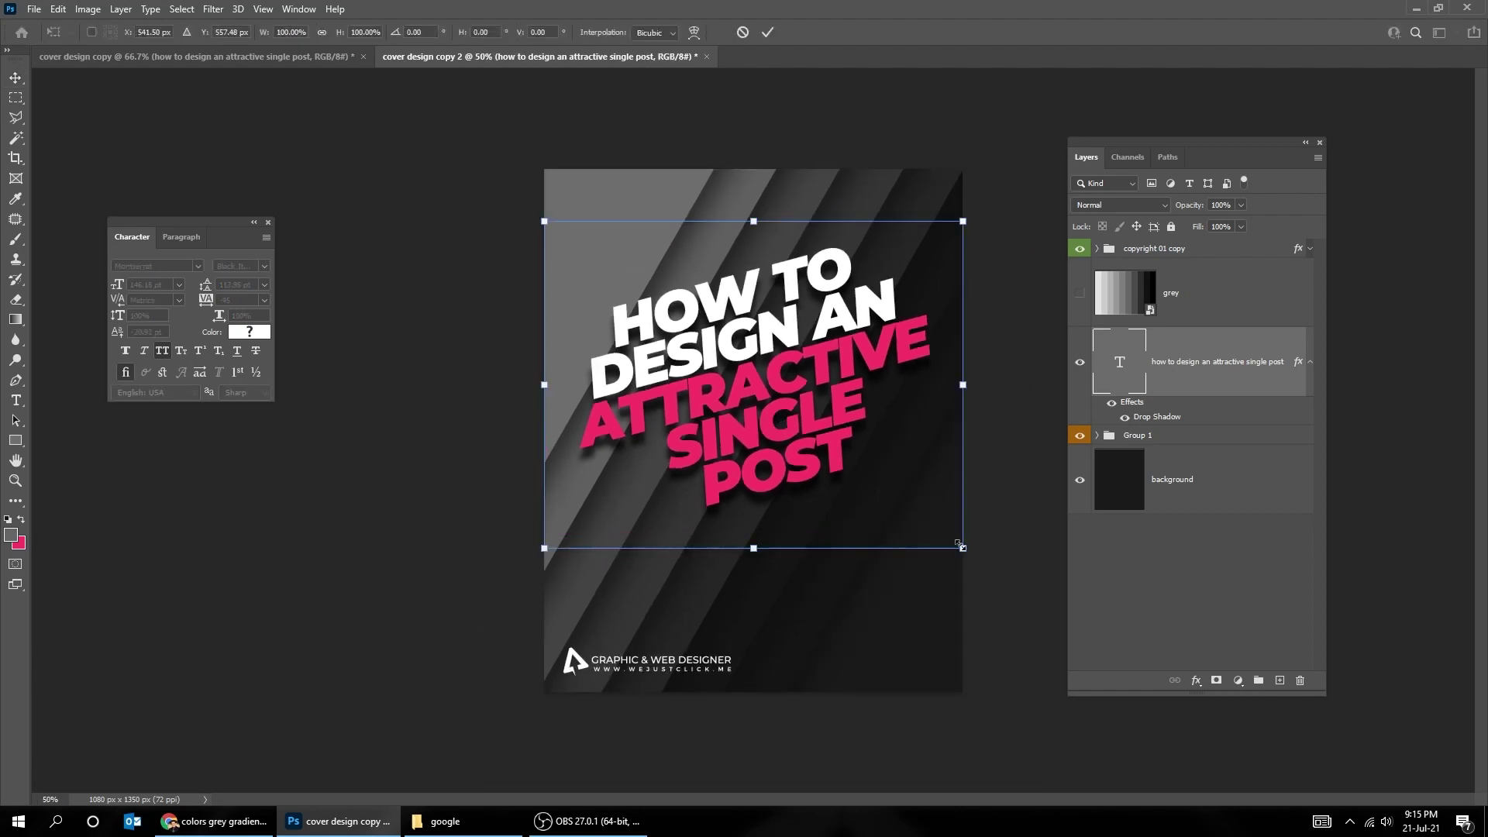
{"action": "left_click_drag", "start_coordinate": [963, 549], "coordinate": [973, 556]}
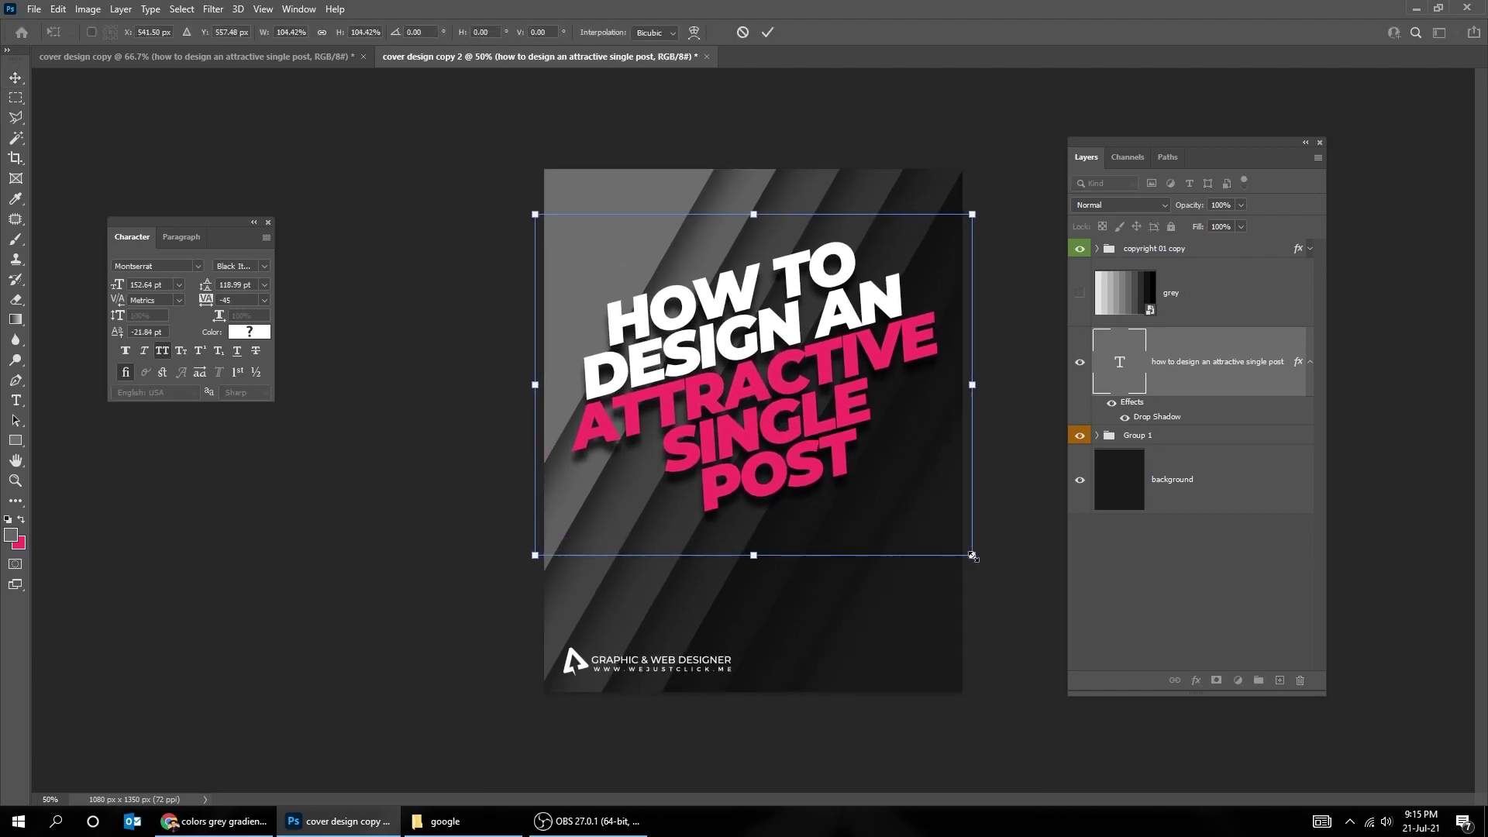
{"action": "key", "text": "Return"}
{"action": "key", "text": "ctrl+semicolon"}
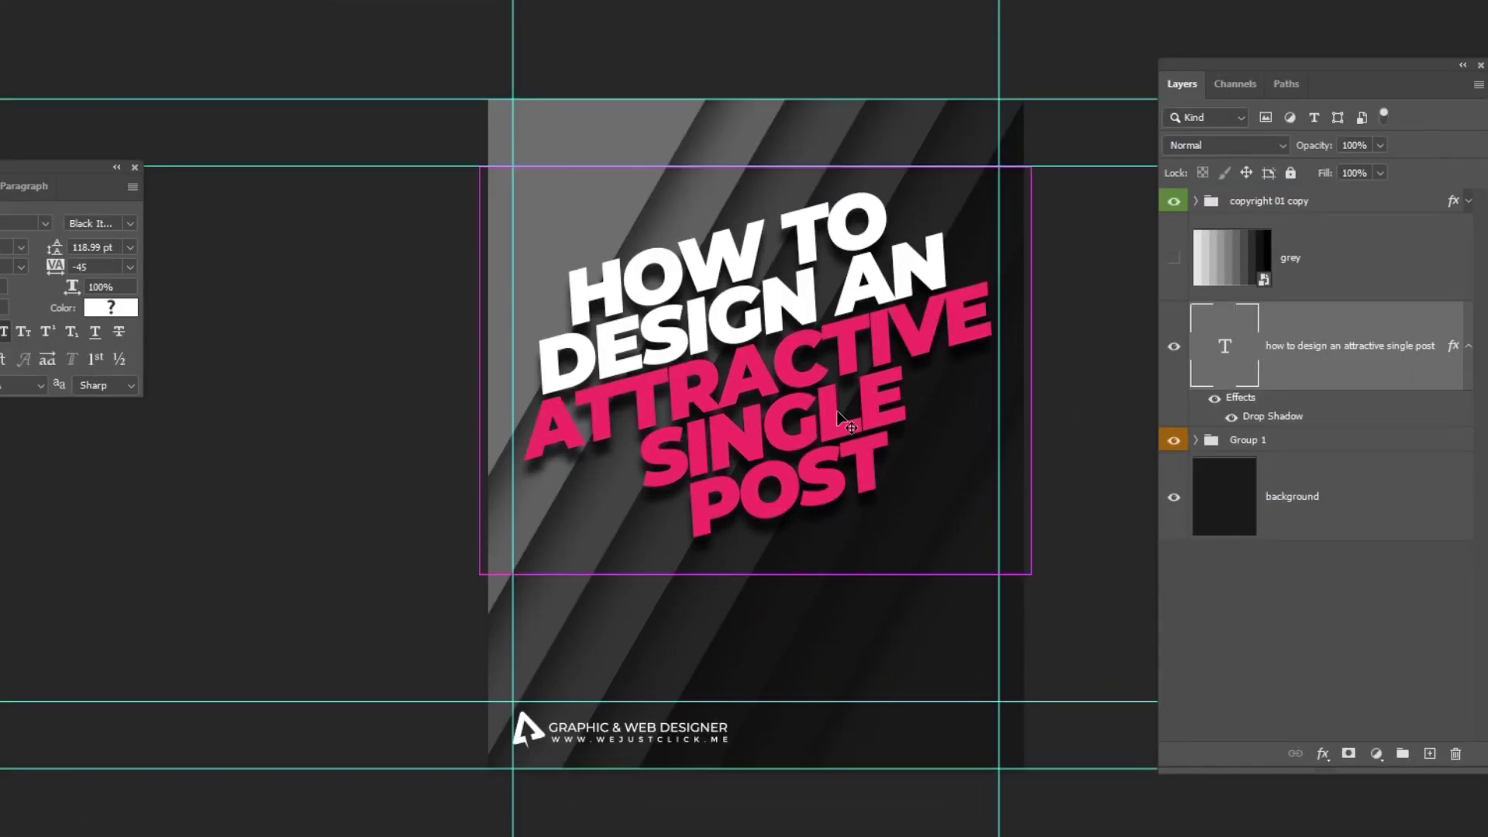
{"action": "key", "text": "ctrl+h"}
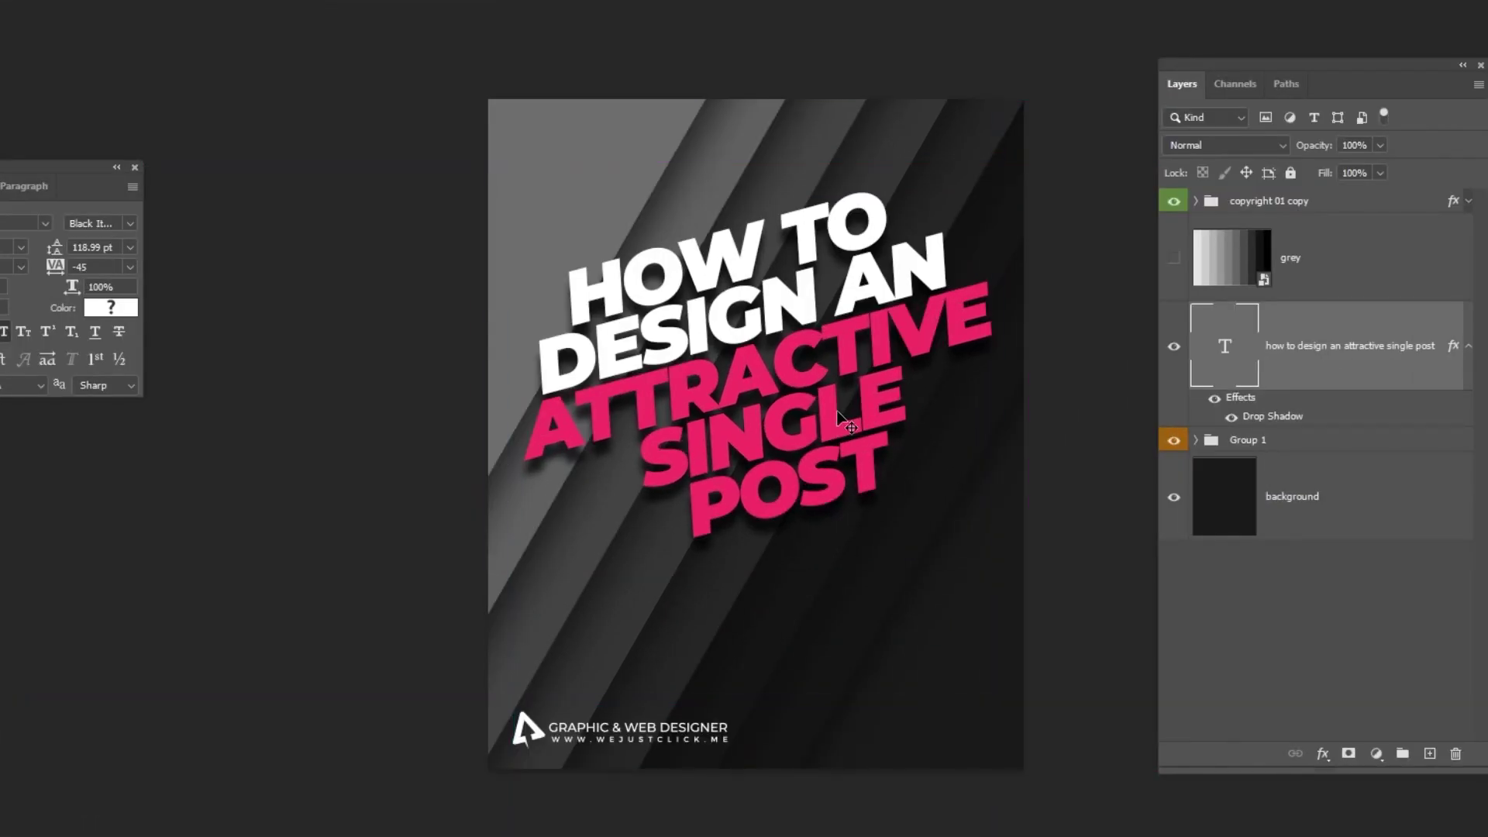
Add a white 'in just few minutes' subtitle below the headline, with all caps off
{"action": "key", "text": "t"}
{"action": "left_click", "coordinate": [616, 610]}
{"action": "type", "text": "IN J"}
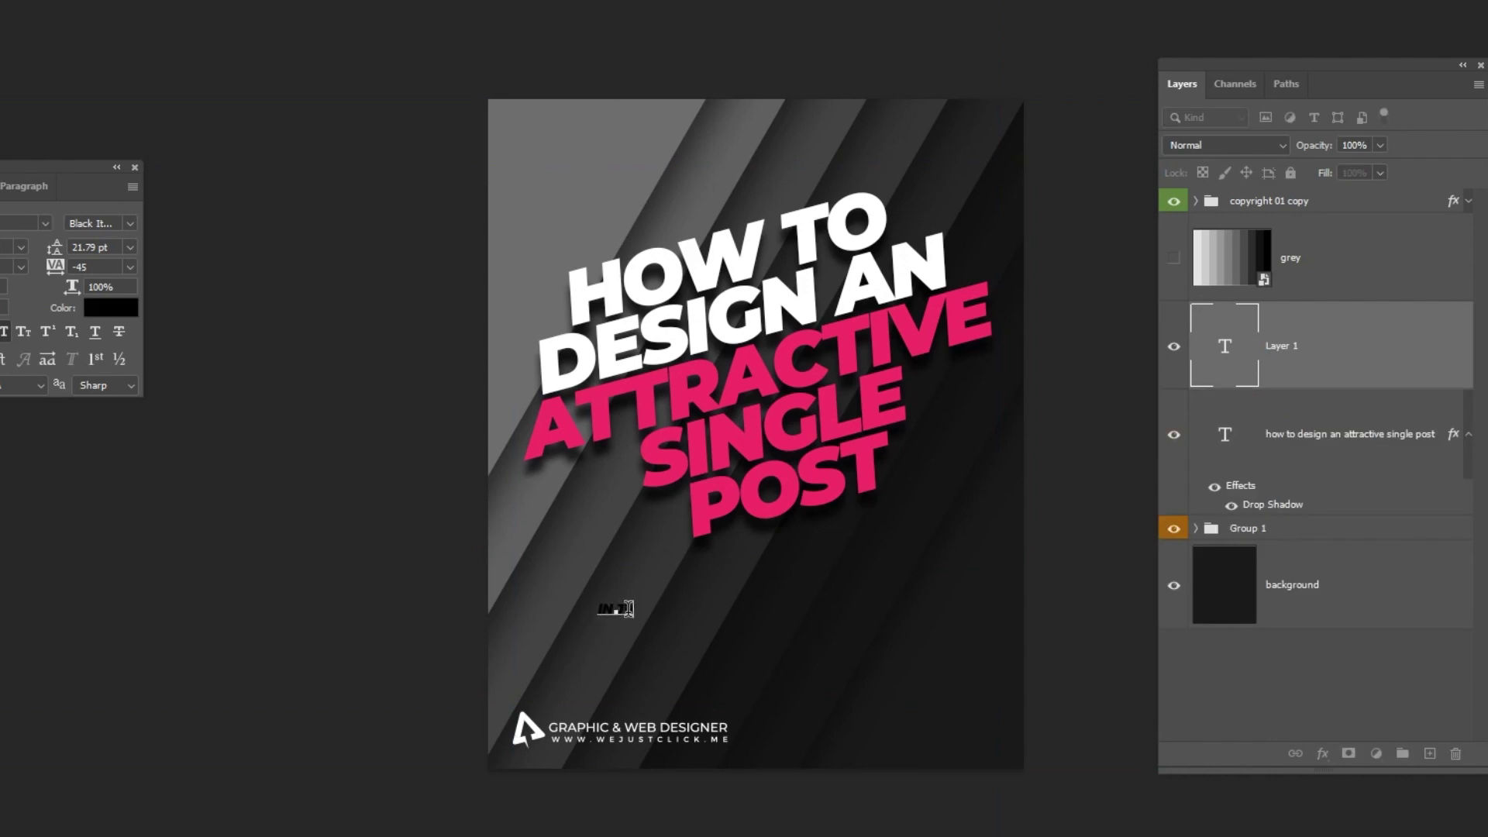
{"action": "type", "text": "UST FEW MINUTES"}
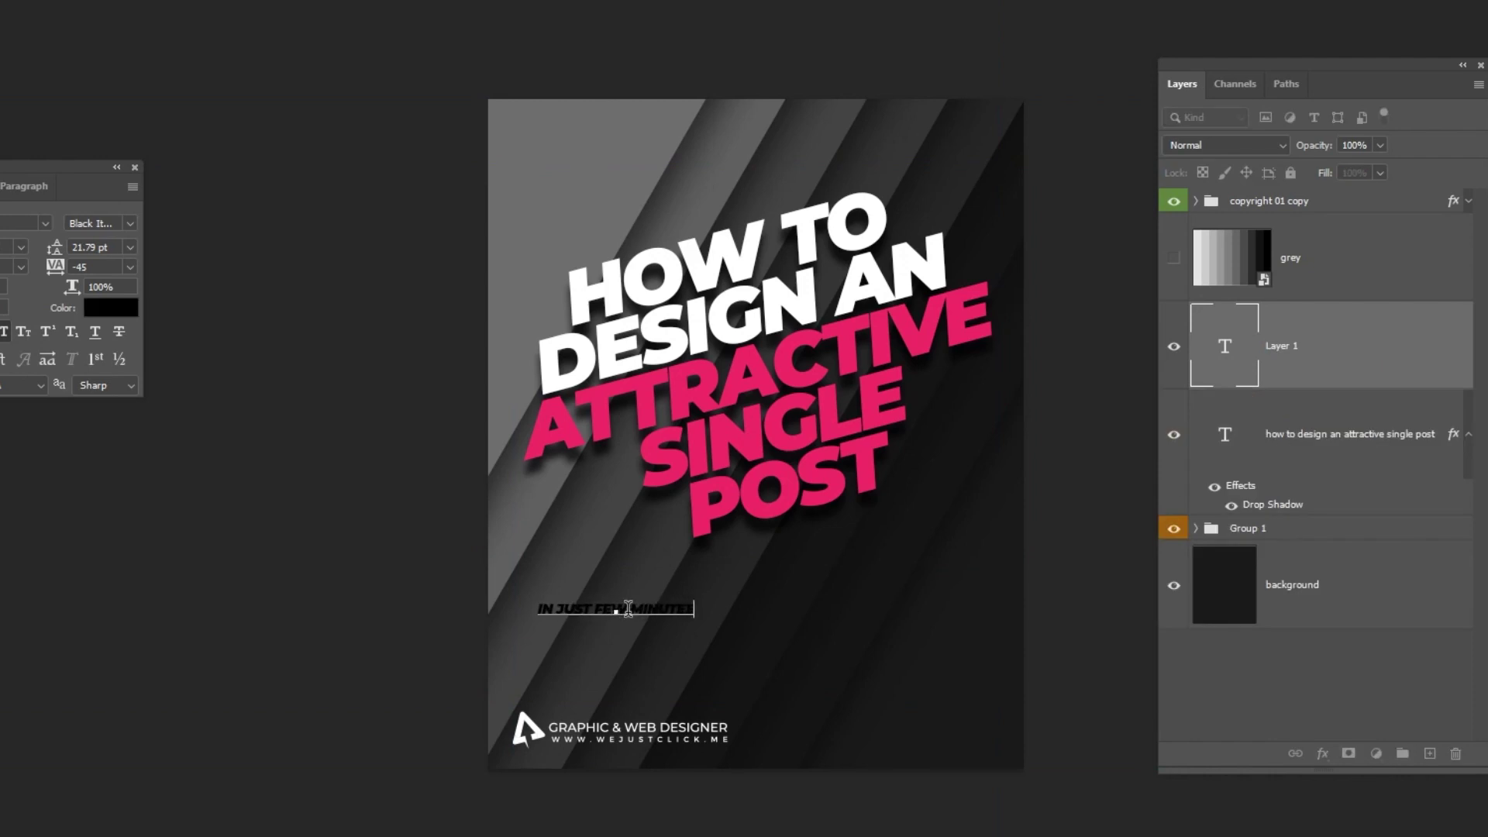
{"action": "key", "text": "ctrl"}
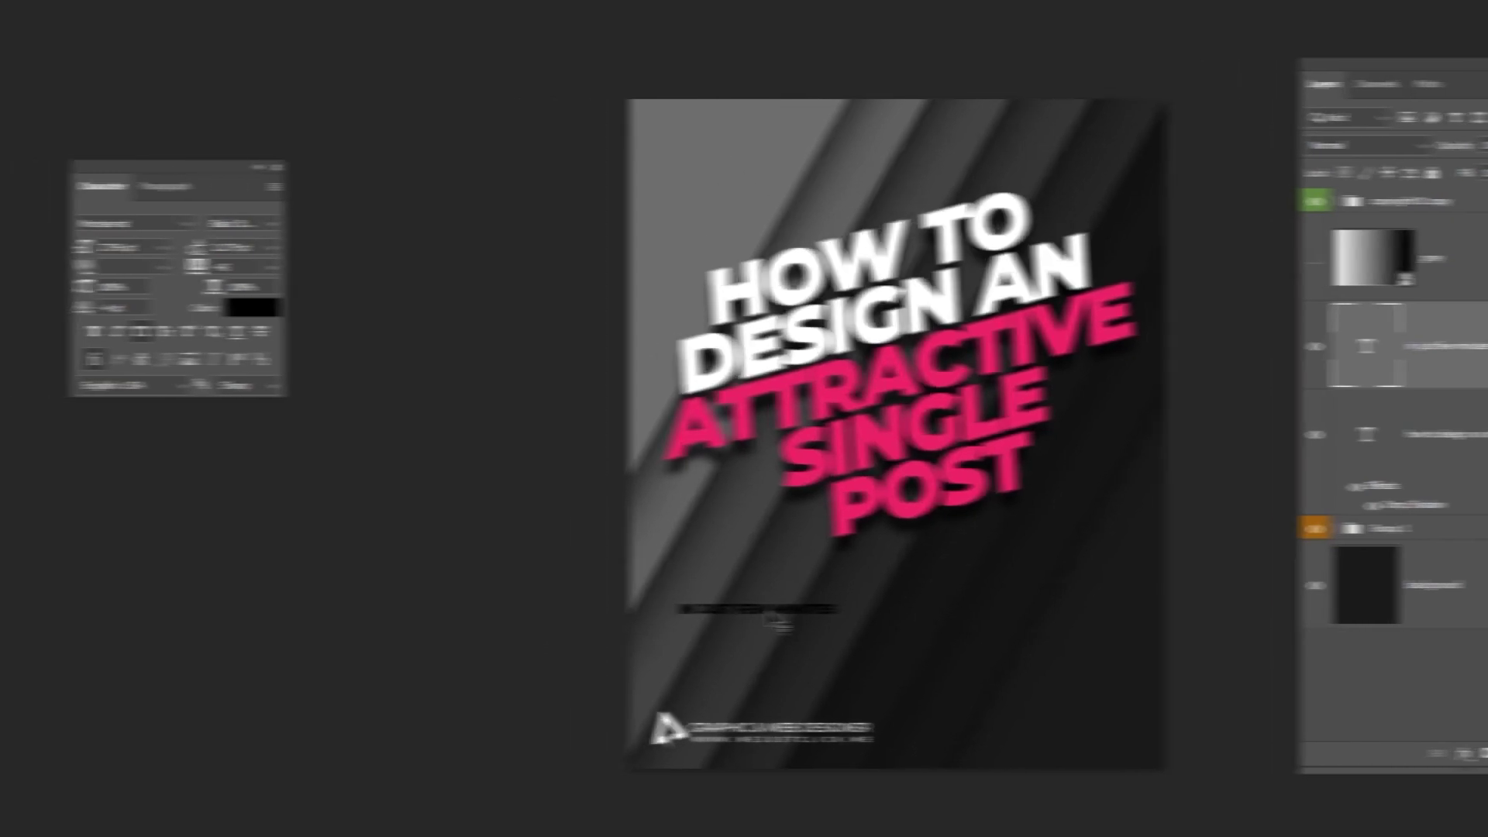
{"action": "key", "text": "ctrl+Return"}
{"action": "left_click", "coordinate": [280, 312]}
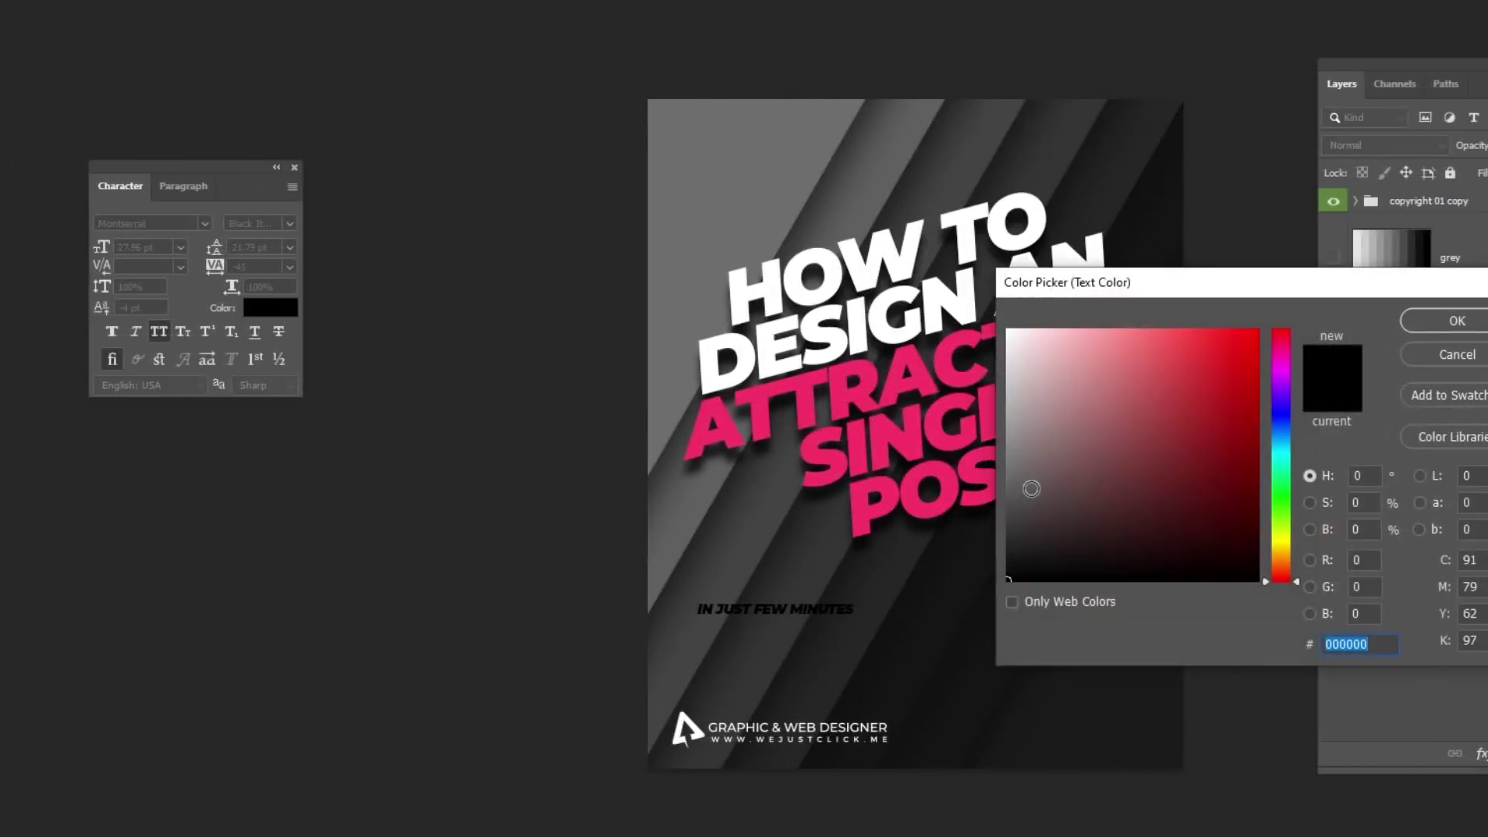
{"action": "left_click_drag", "start_coordinate": [1029, 485], "coordinate": [1008, 330]}
{"action": "left_click", "coordinate": [1426, 324]}
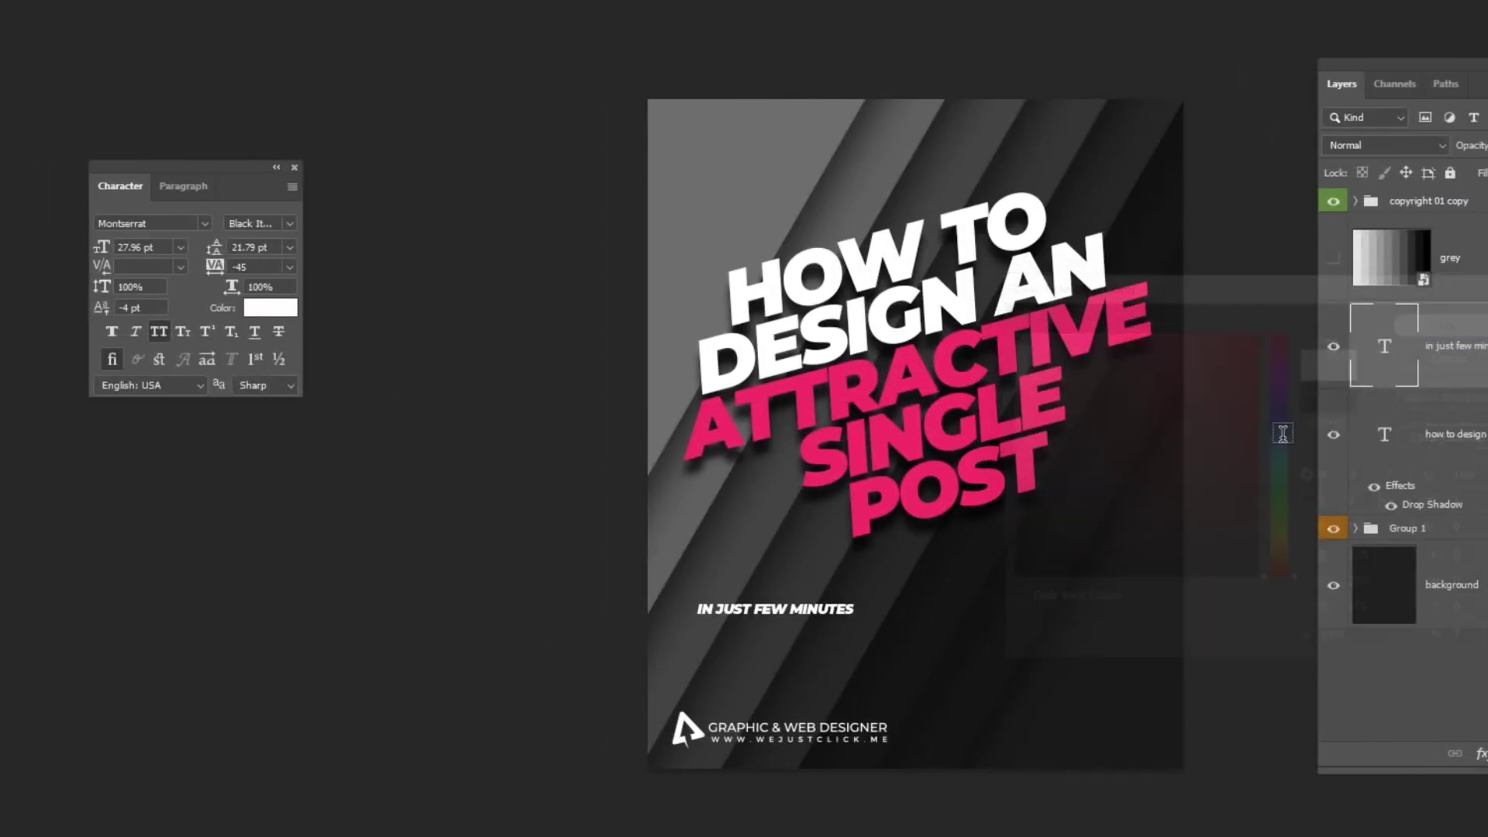
{"action": "left_click", "coordinate": [159, 332]}
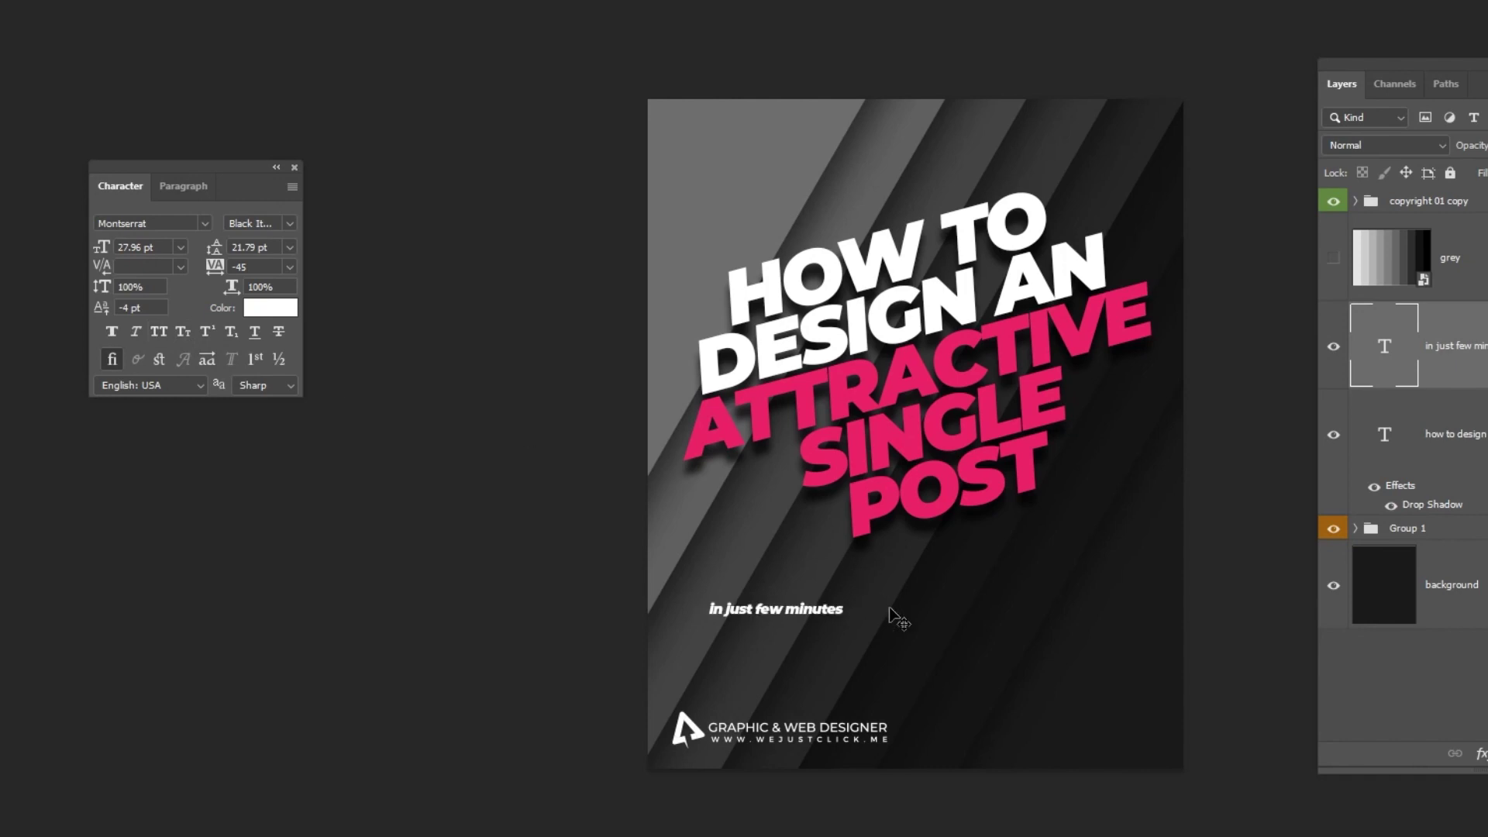
Enlarge the subtitle, tilt it 15° like the headline, and place it under POST
{"action": "key", "text": "ctrl+t"}
{"action": "left_click_drag", "start_coordinate": [849, 624], "coordinate": [1003, 625]}
{"action": "key", "text": "Return"}
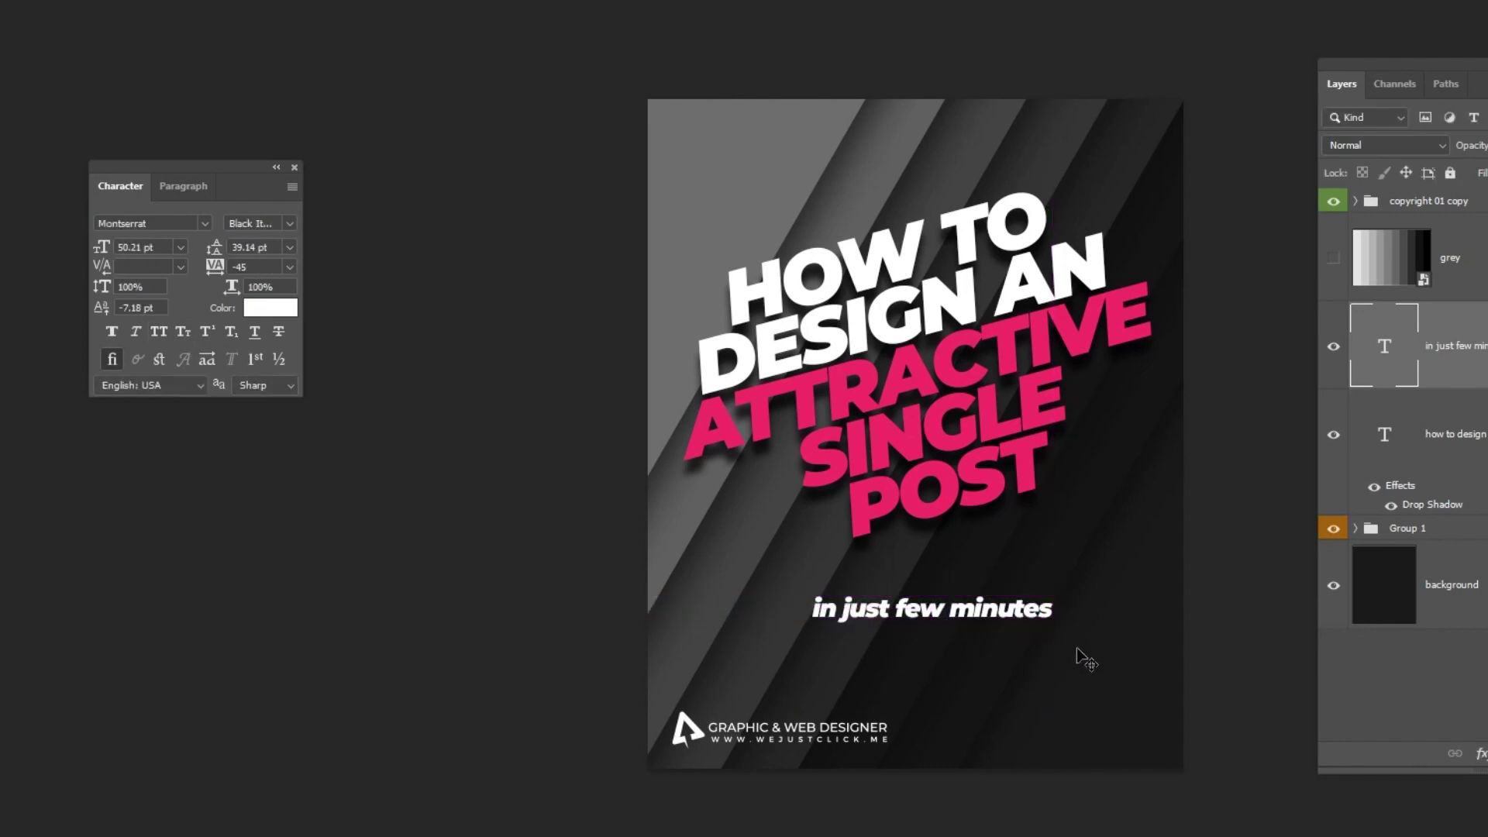
{"action": "key", "text": "ctrl+t"}
{"action": "left_click_drag", "start_coordinate": [1129, 654], "coordinate": [1140, 597]}
{"action": "key", "text": "Return"}
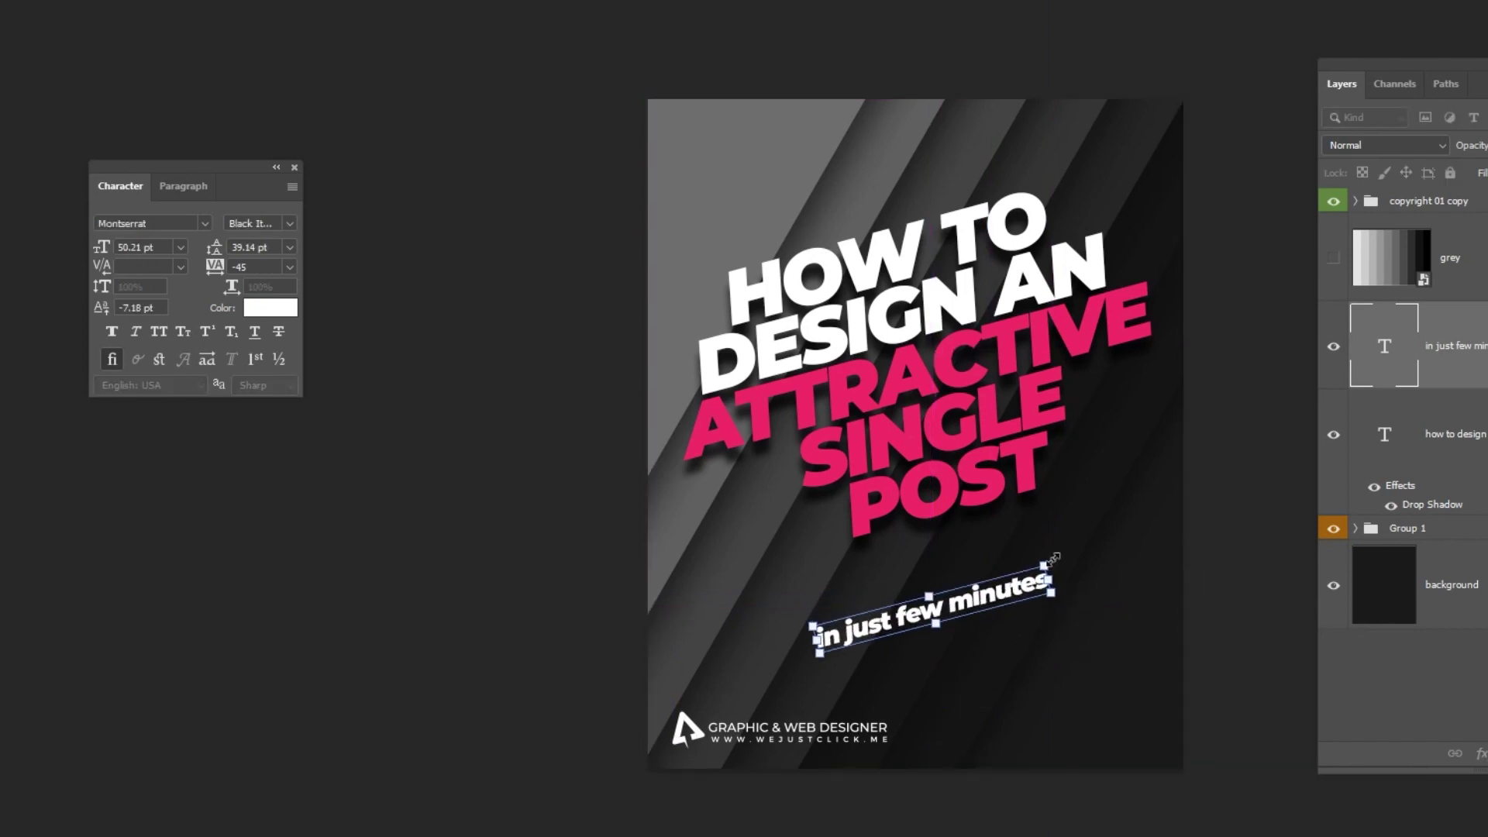
{"action": "left_click_drag", "start_coordinate": [1047, 565], "coordinate": [1091, 544]}
{"action": "key", "text": "Return"}
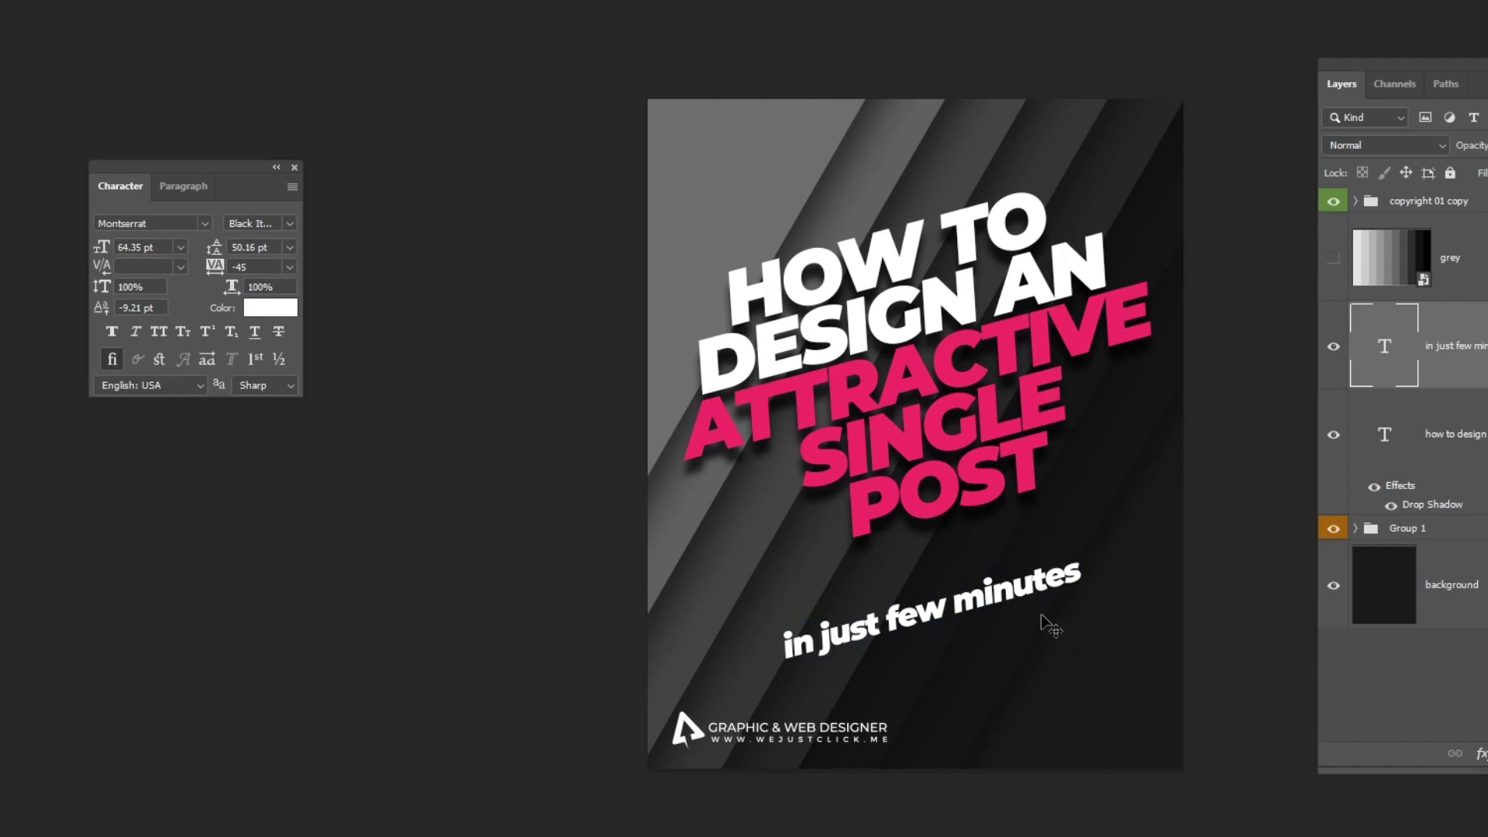
{"action": "left_click_drag", "start_coordinate": [1050, 628], "coordinate": [1058, 593]}
{"action": "left_click", "coordinate": [1060, 577]}
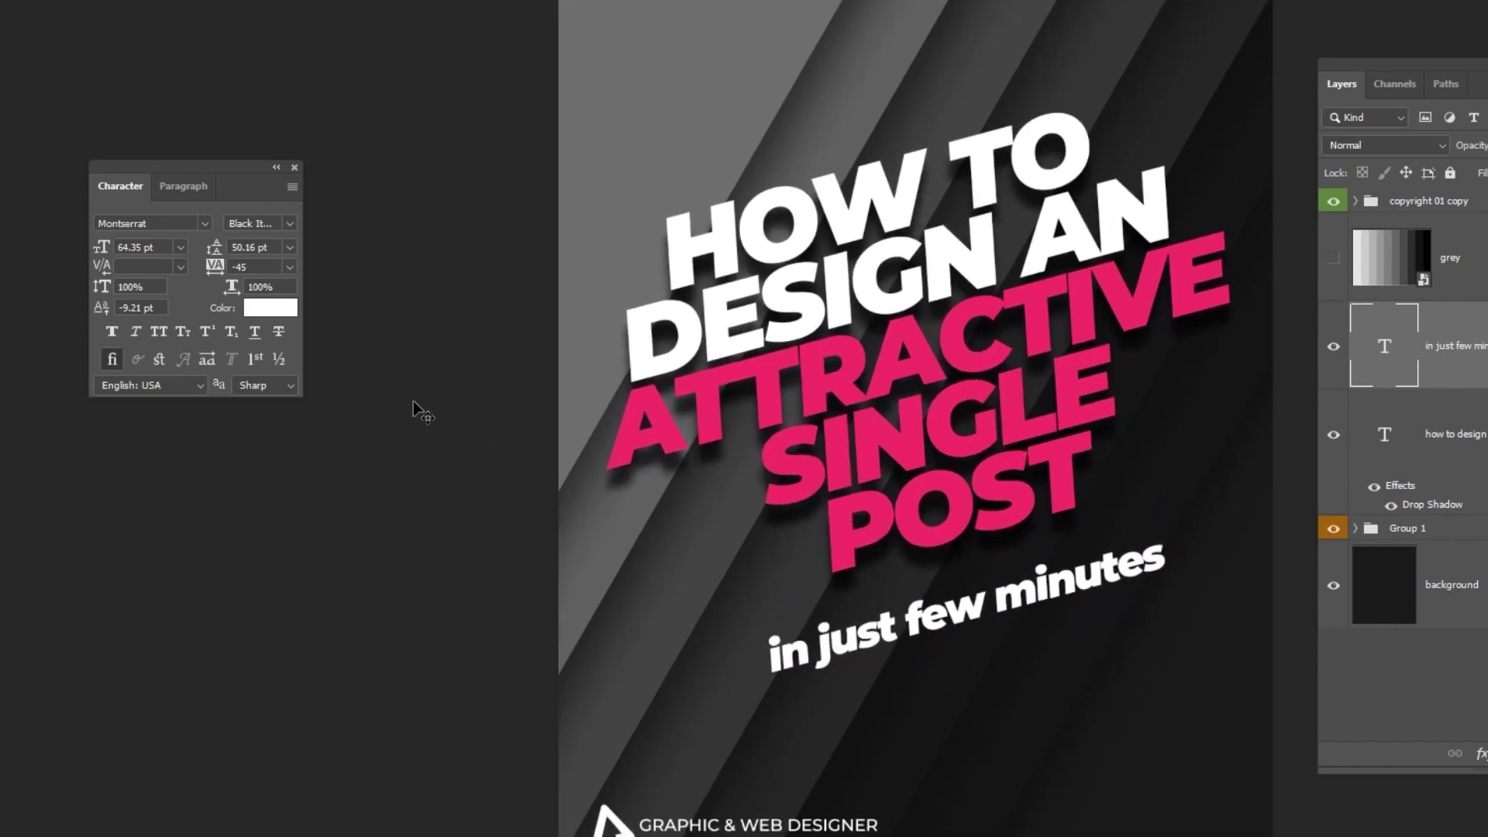
Switch the subtitle font to Oraqle Script with tracking set to 10
{"action": "left_click_drag", "start_coordinate": [198, 174], "coordinate": [300, 203]}
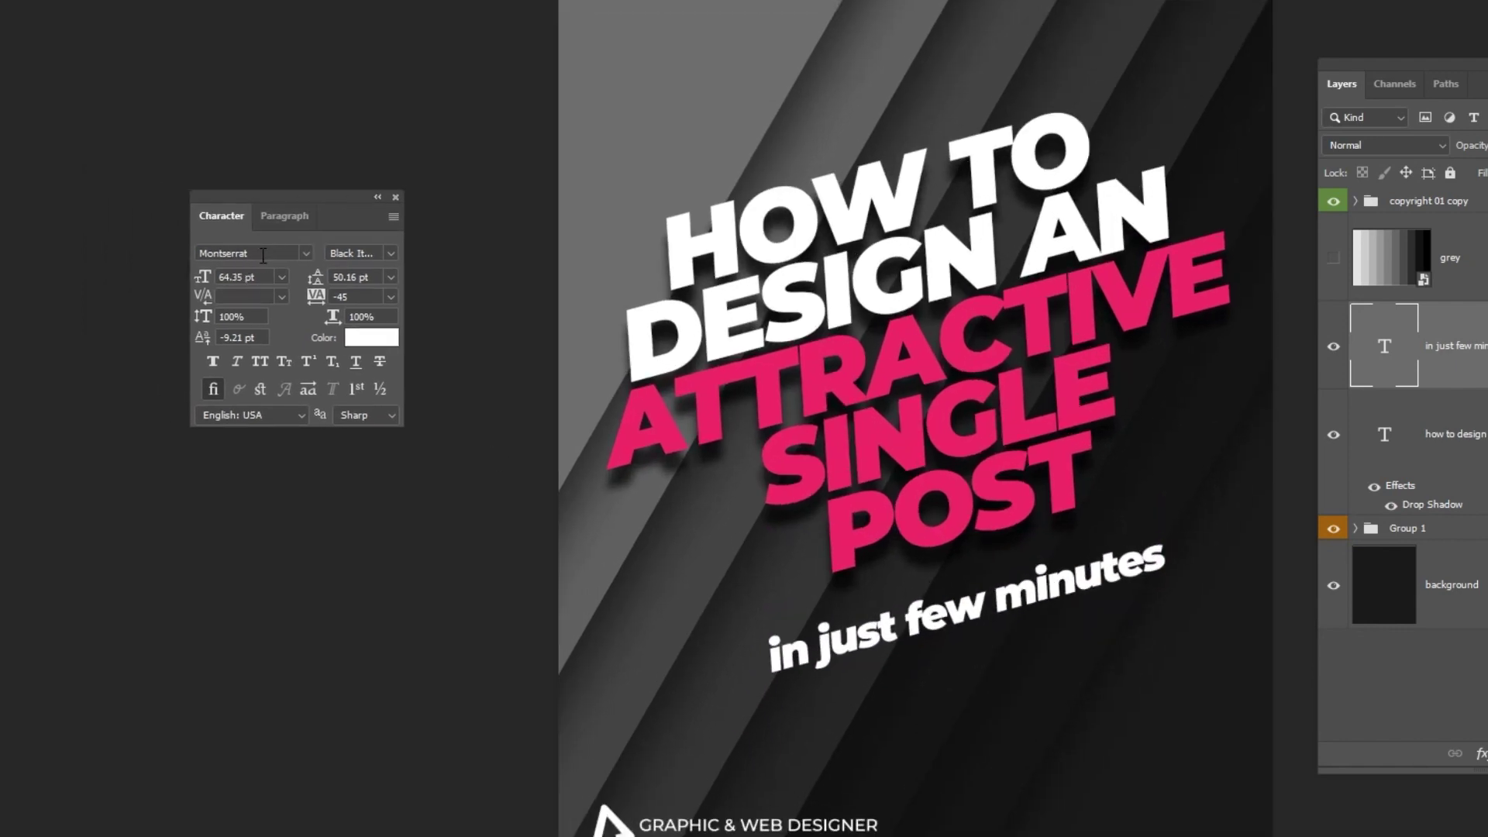
{"action": "left_click", "coordinate": [263, 253]}
{"action": "type", "text": "oraq"}
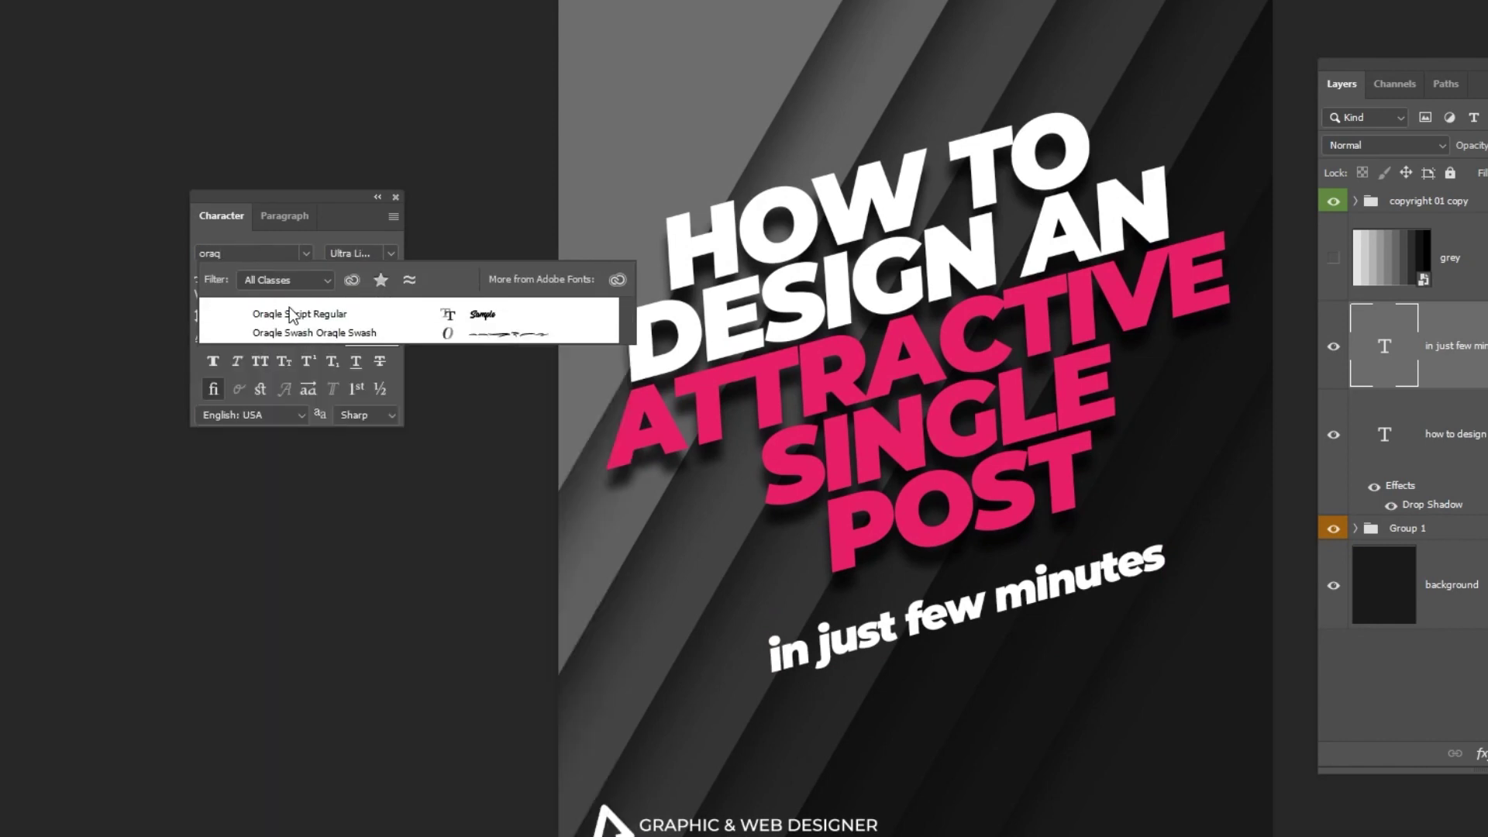
{"action": "left_click", "coordinate": [293, 314]}
{"action": "left_click", "coordinate": [293, 318]}
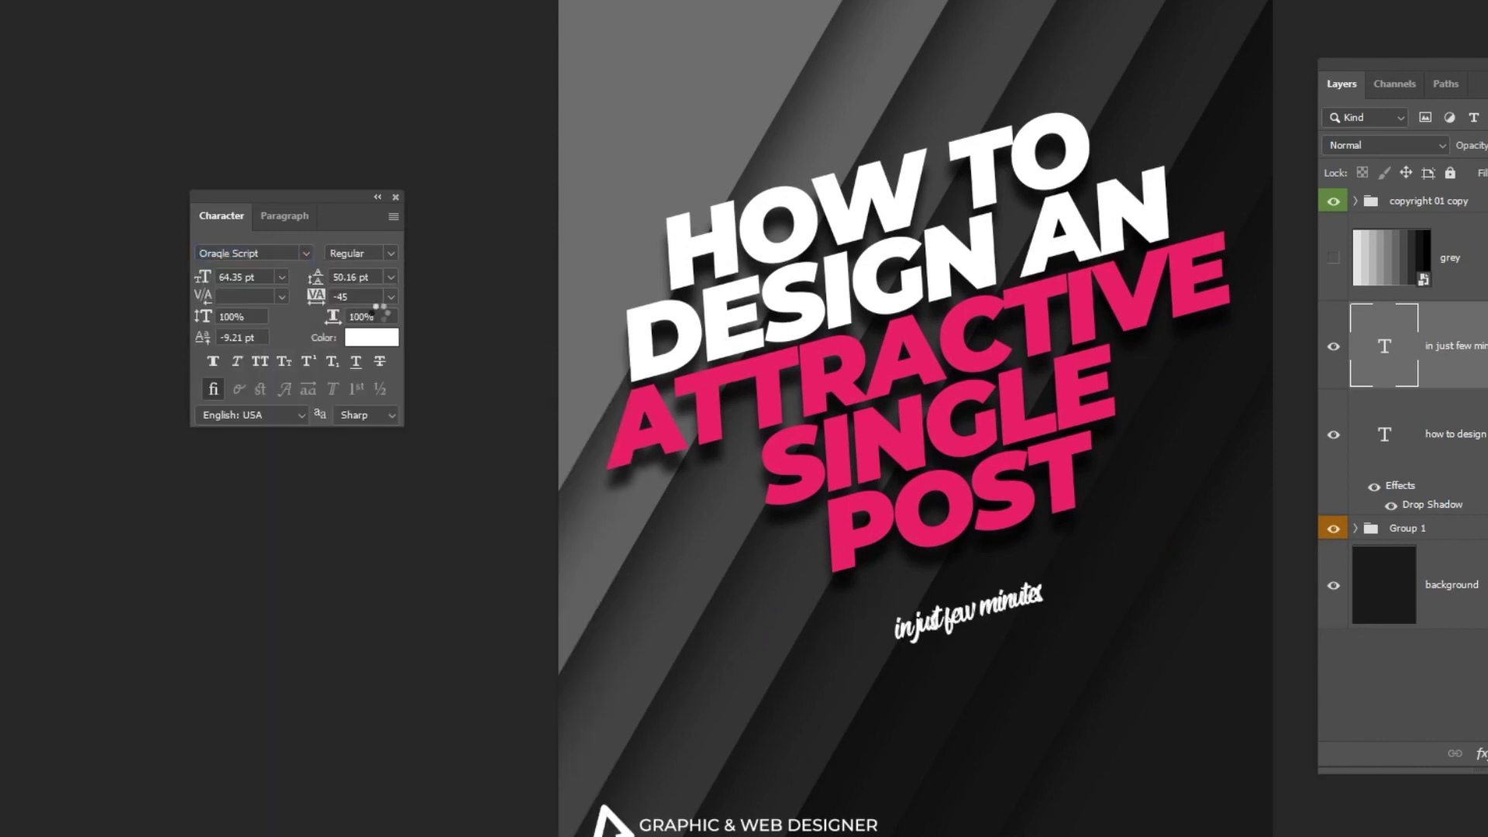
{"action": "type", "text": "10"}
{"action": "key", "text": "Return"}
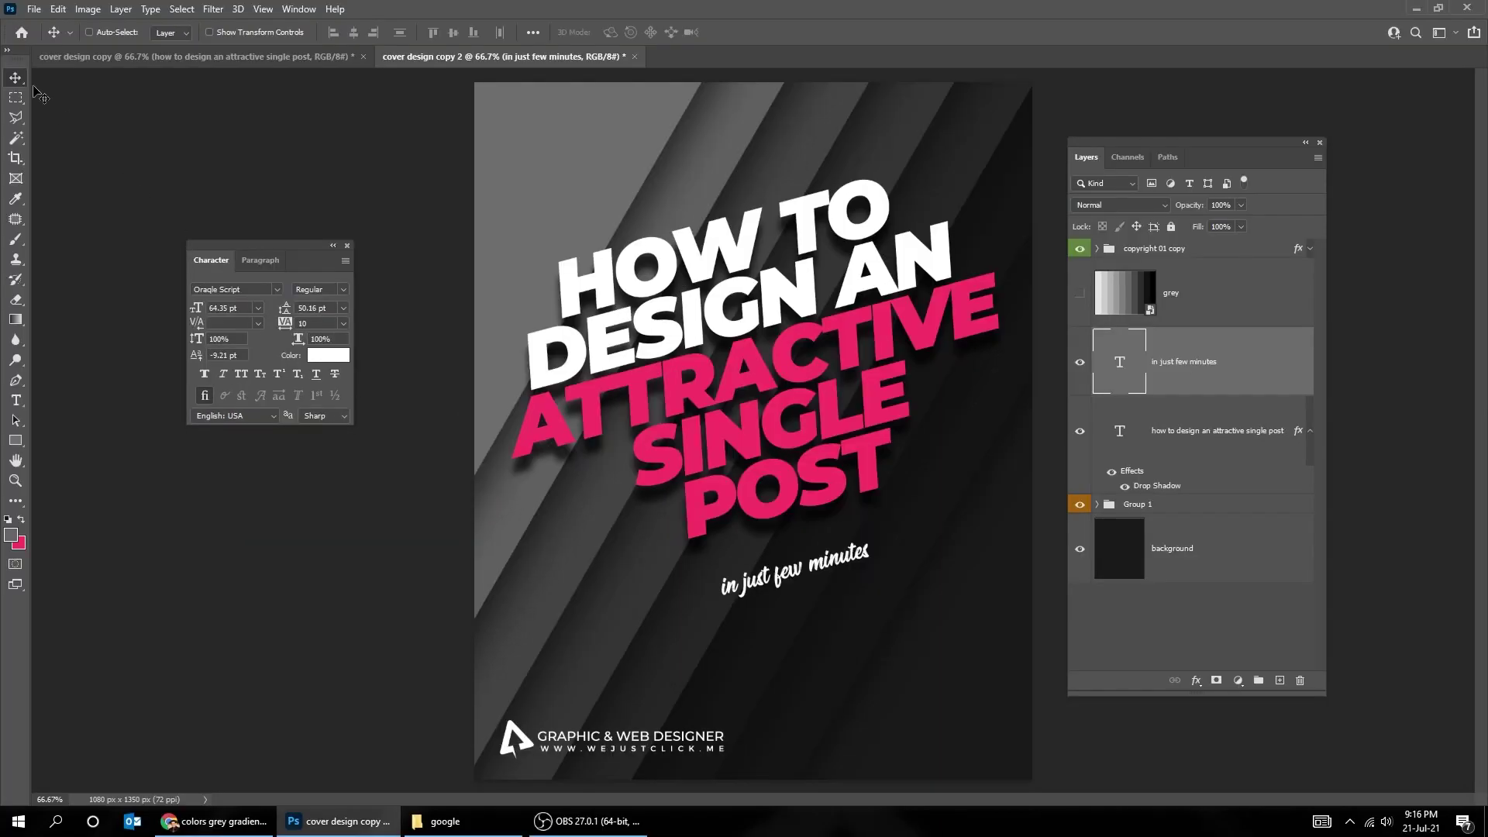
Enlarge the subtitle to roughly double size, about 142.5 pt
{"action": "key", "text": "ctrl+t"}
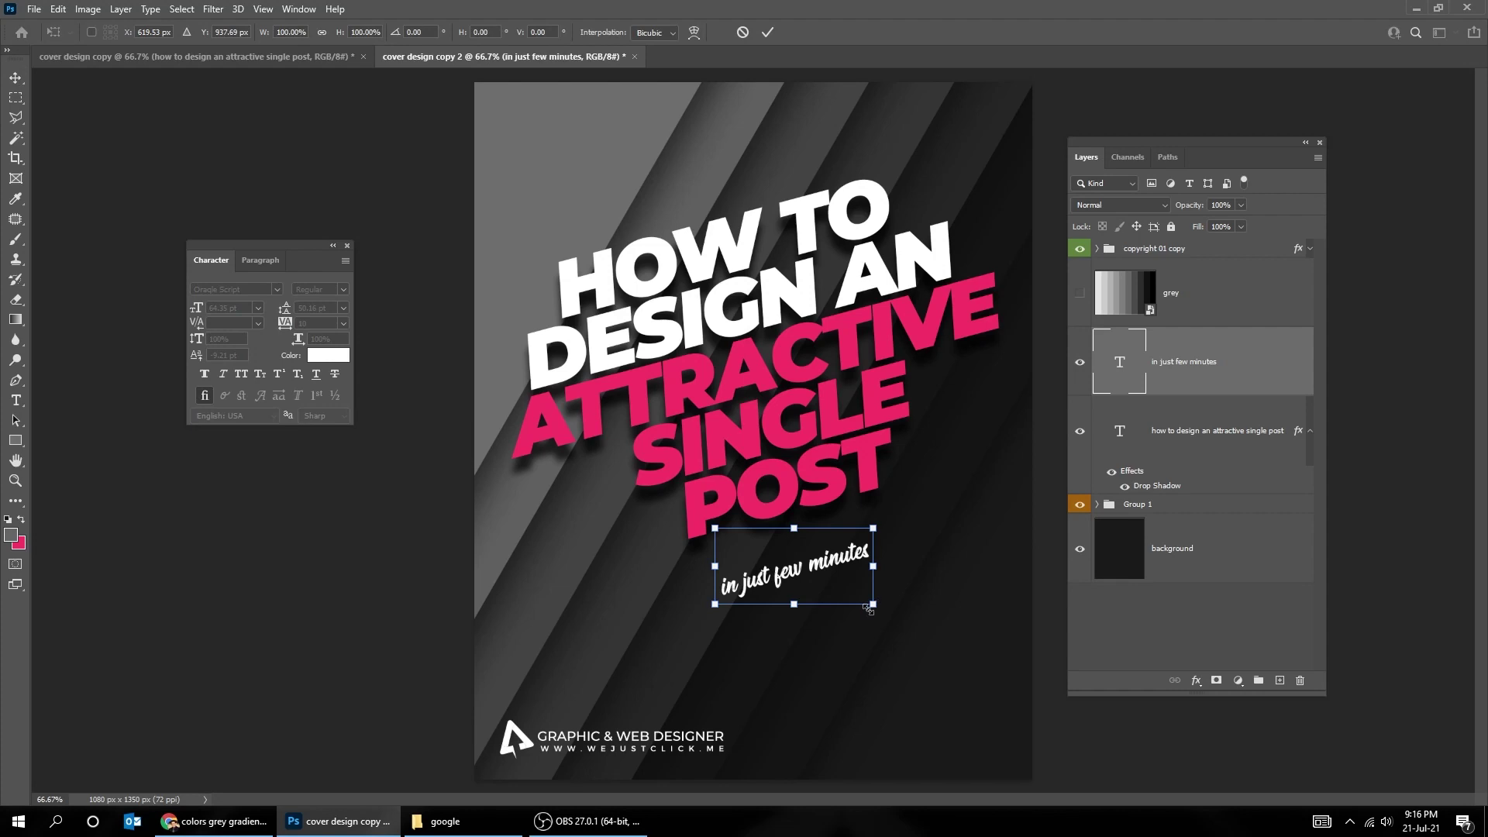
{"action": "left_click_drag", "start_coordinate": [868, 610], "coordinate": [970, 656]}
{"action": "key", "text": "Return"}
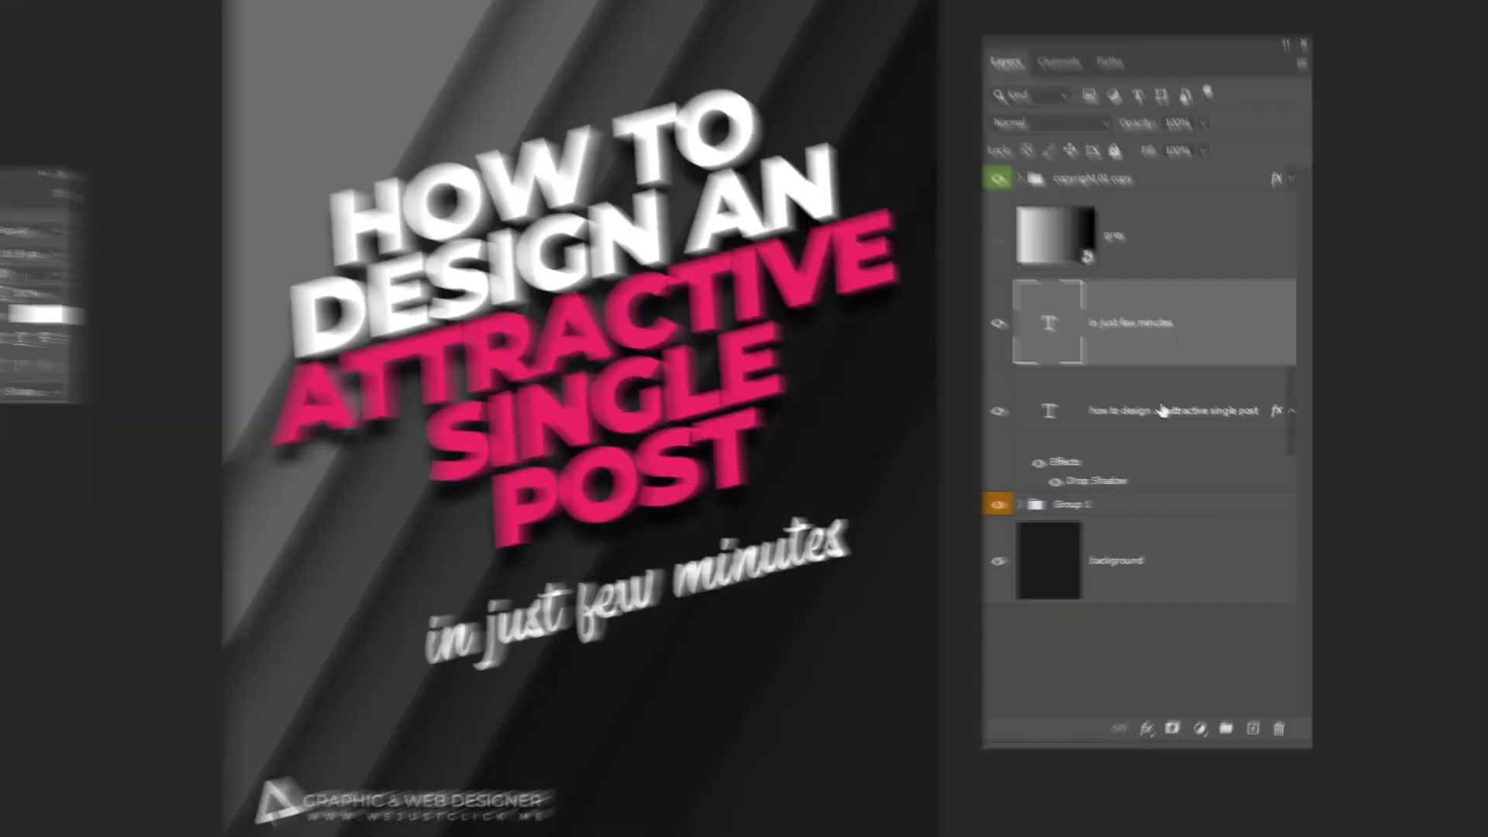
Copy the headline's drop shadow style onto the subtitle and shift the subtitle up slightly
{"action": "left_click", "coordinate": [1207, 431]}
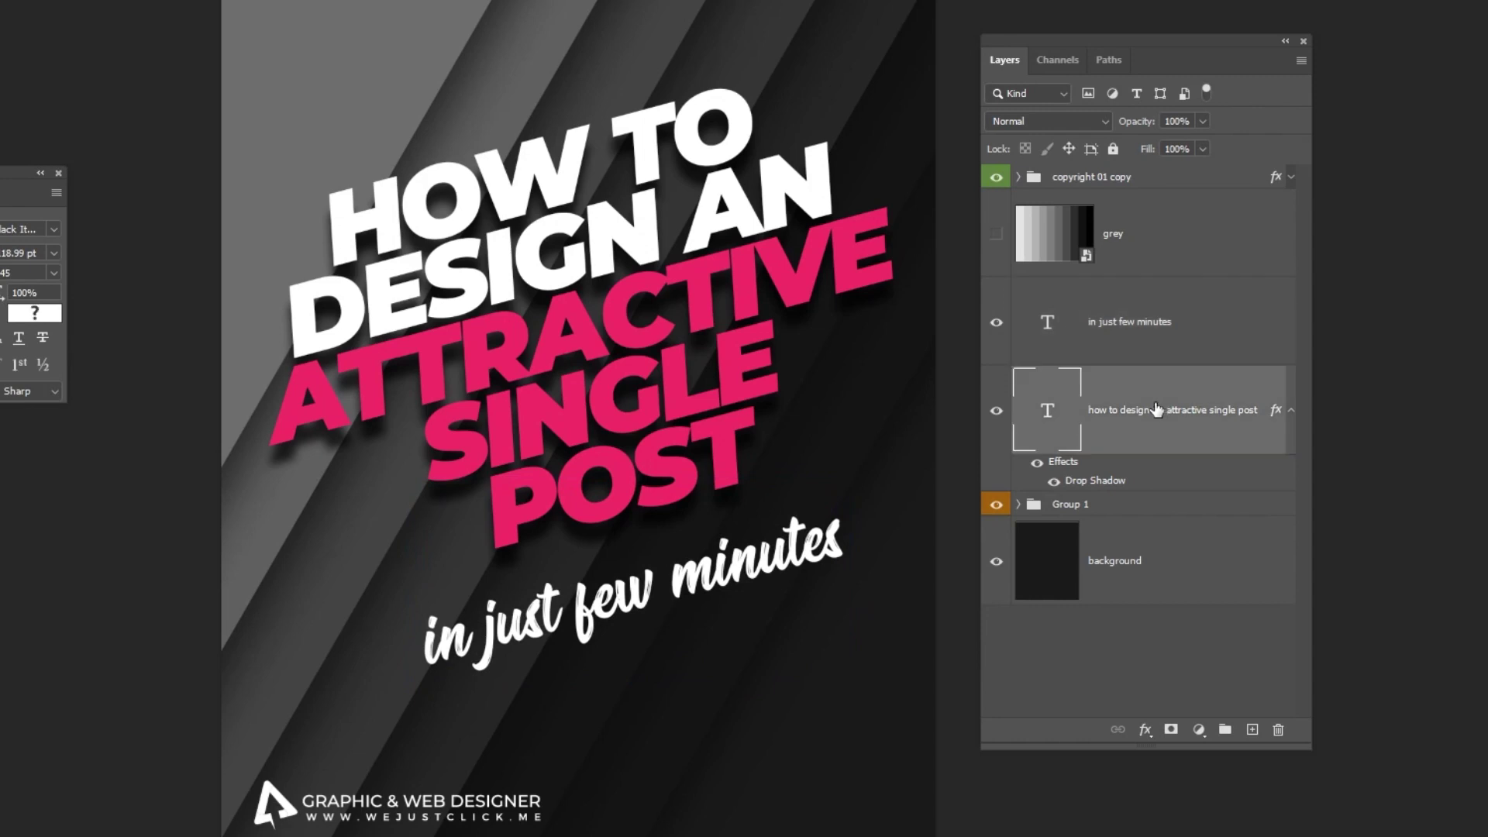
{"action": "right_click", "coordinate": [1157, 410]}
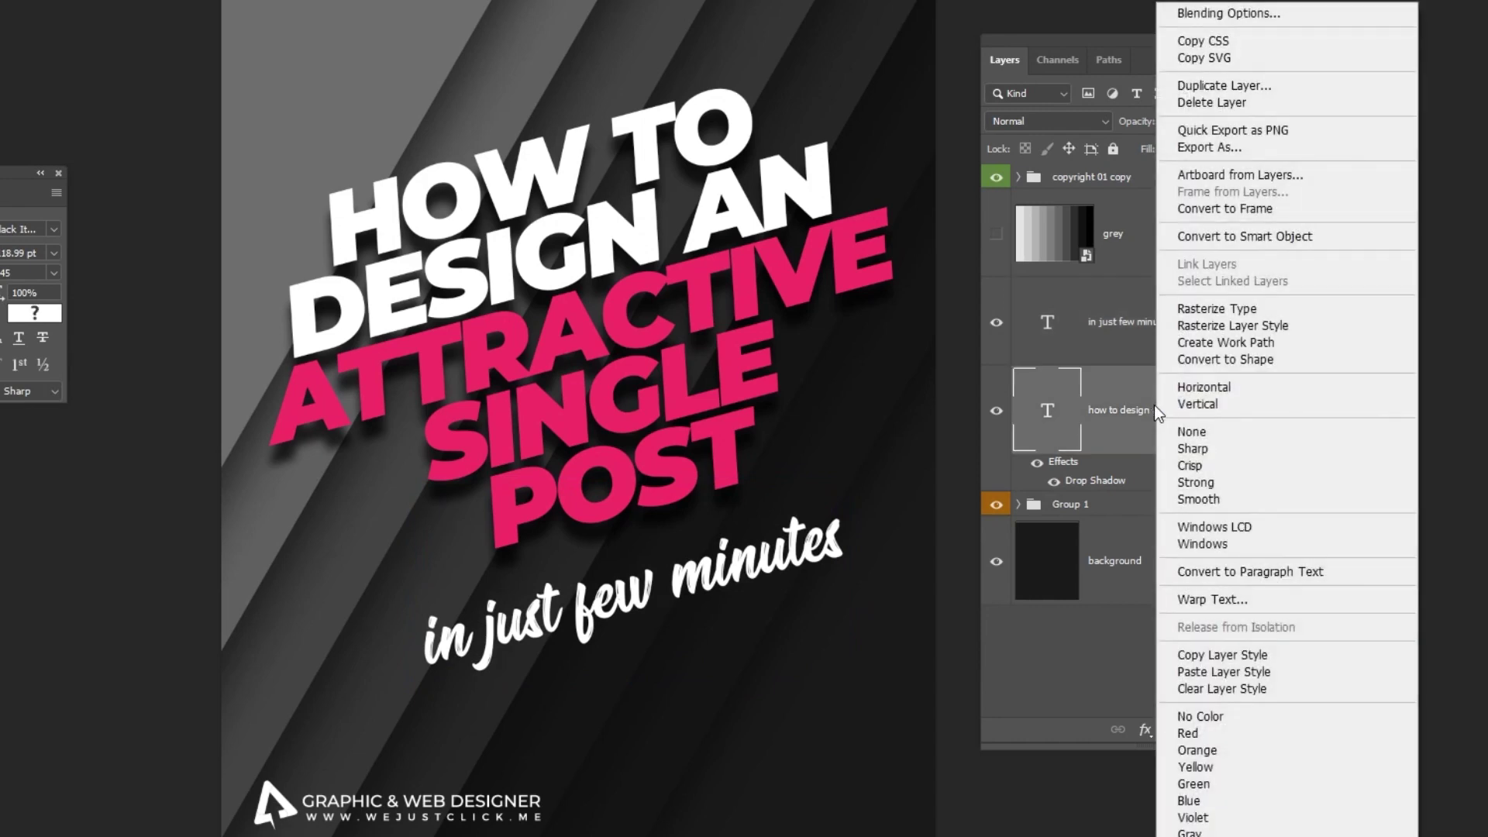
{"action": "left_click", "coordinate": [1234, 655]}
{"action": "left_click", "coordinate": [1149, 331]}
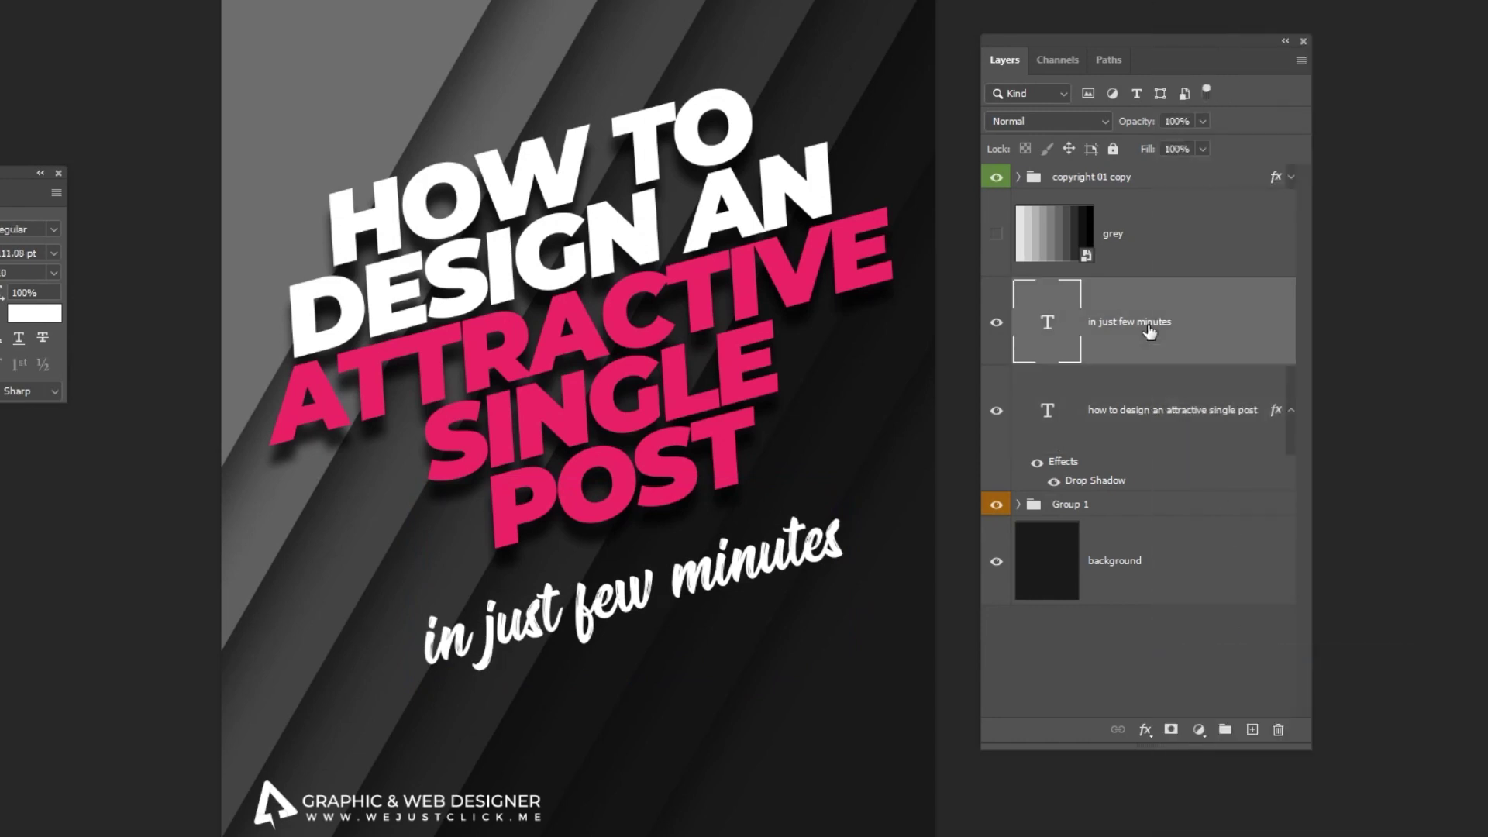
{"action": "right_click", "coordinate": [1149, 331]}
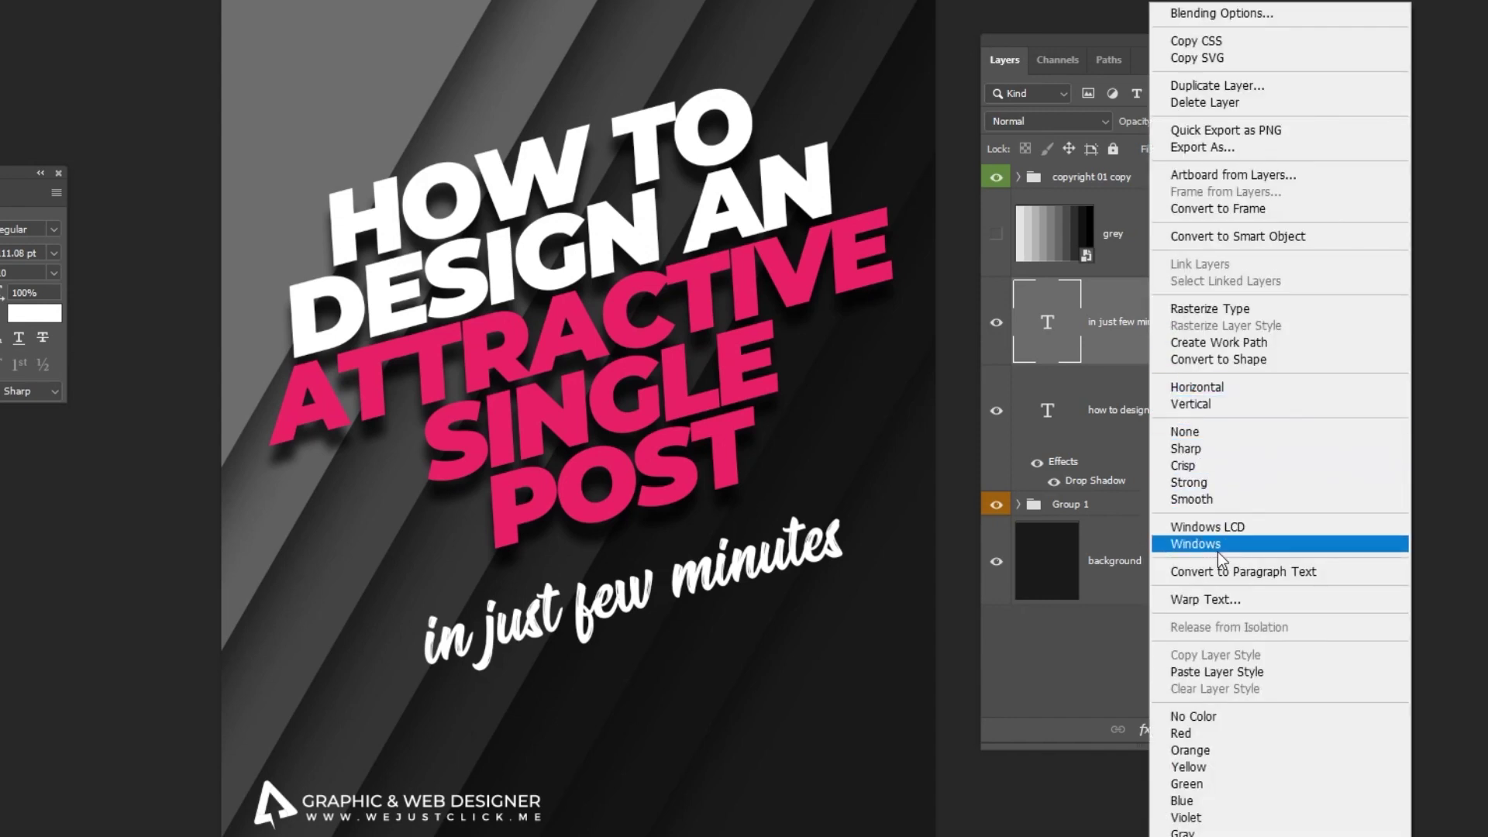
{"action": "left_click", "coordinate": [1229, 670]}
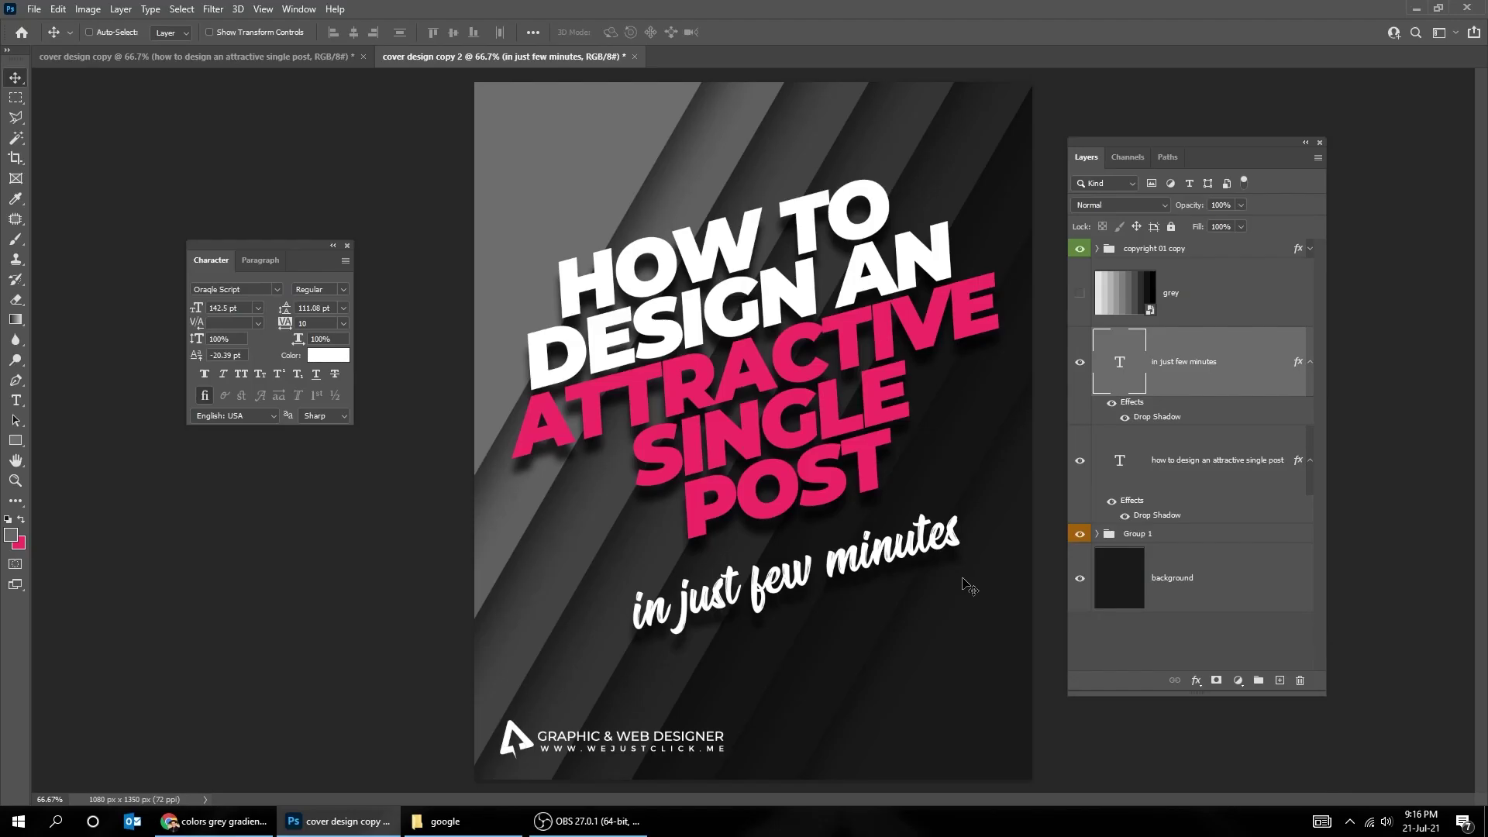
{"action": "key", "text": "Tab"}
{"action": "left_click_drag", "start_coordinate": [907, 534], "coordinate": [903, 525]}
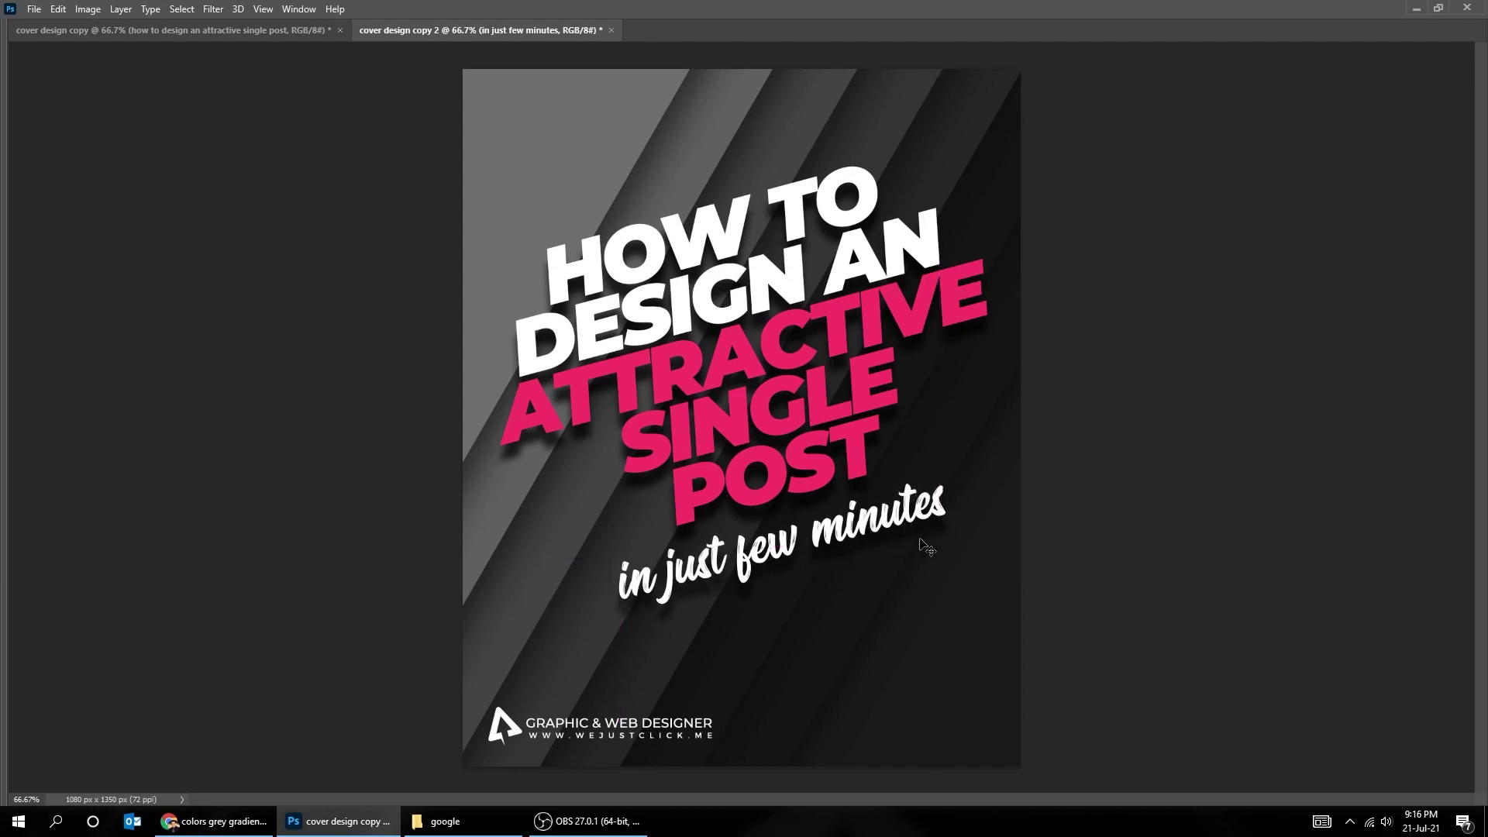
Nudge the subtitle layer a few pixels to the right
{"action": "right_click", "coordinate": [754, 502]}
{"action": "left_click", "coordinate": [767, 500]}
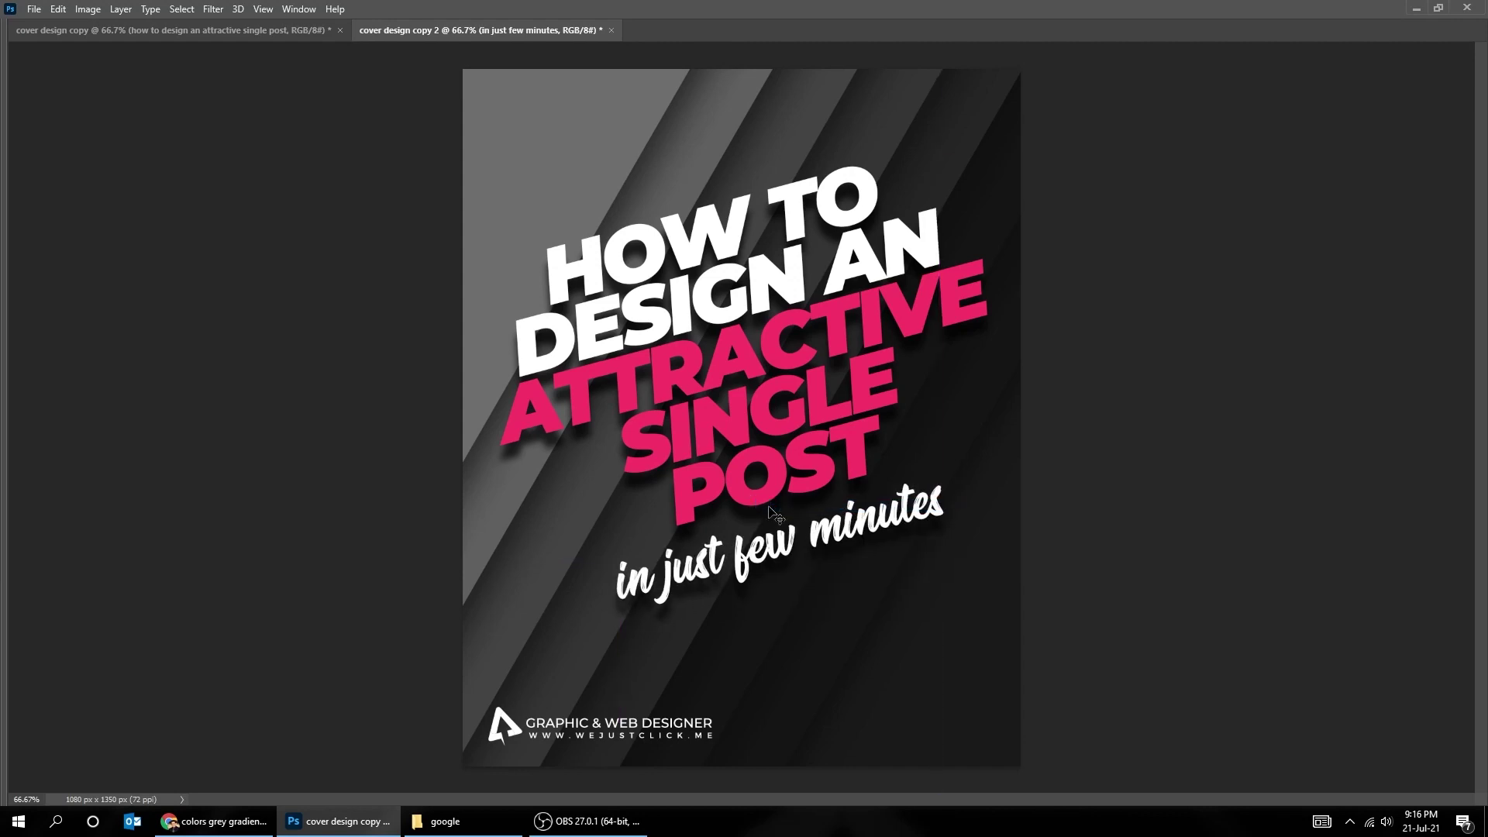
{"action": "key", "text": "Right"}
{"action": "key", "text": "Right"}
{"action": "key", "text": "Right"}
{"action": "key", "text": "Right"}
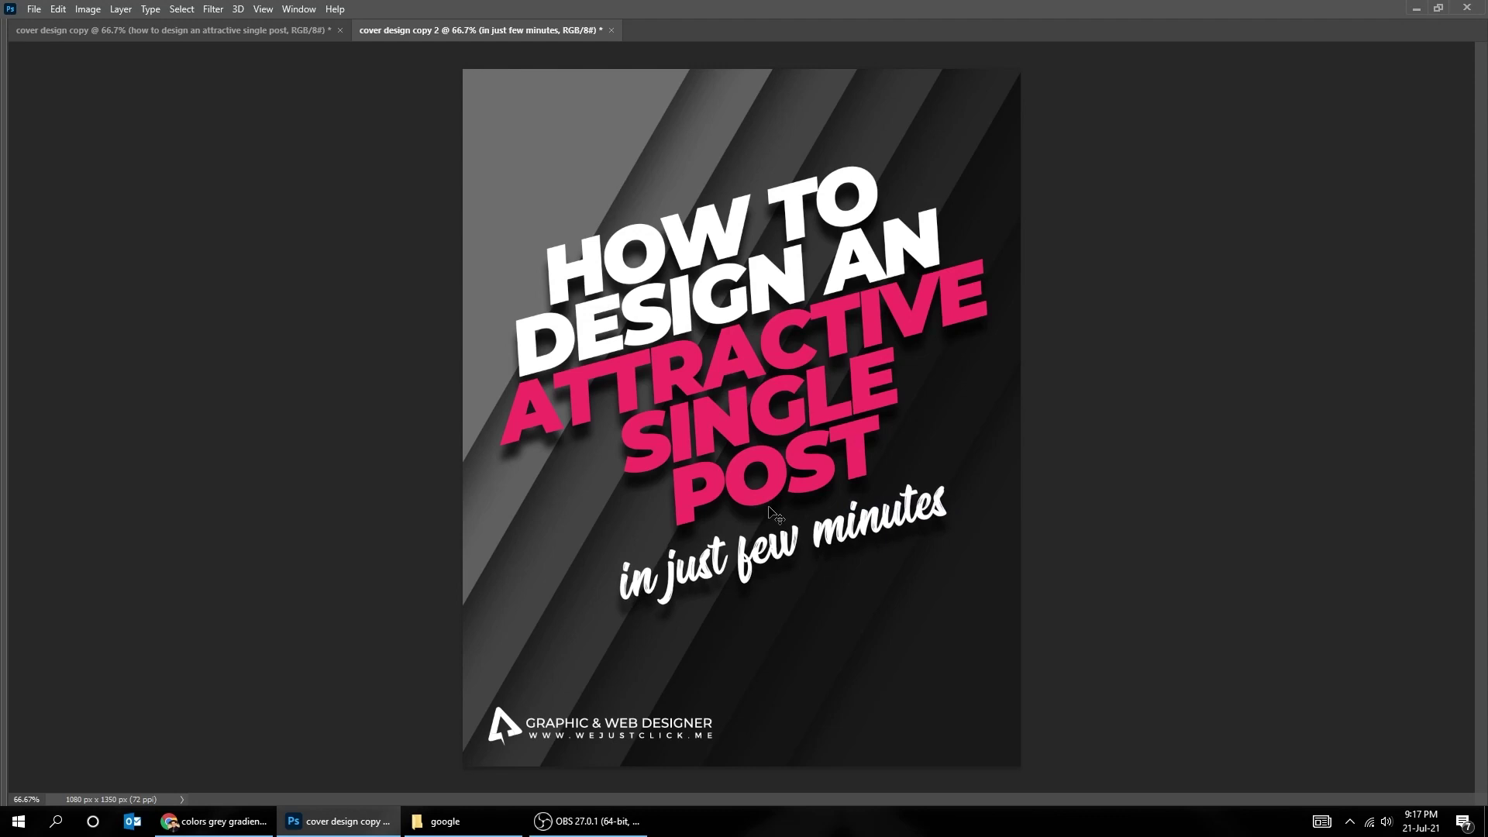
{"action": "key", "text": "Right"}
{"action": "key", "text": "Right"}
{"action": "key", "text": "Right"}
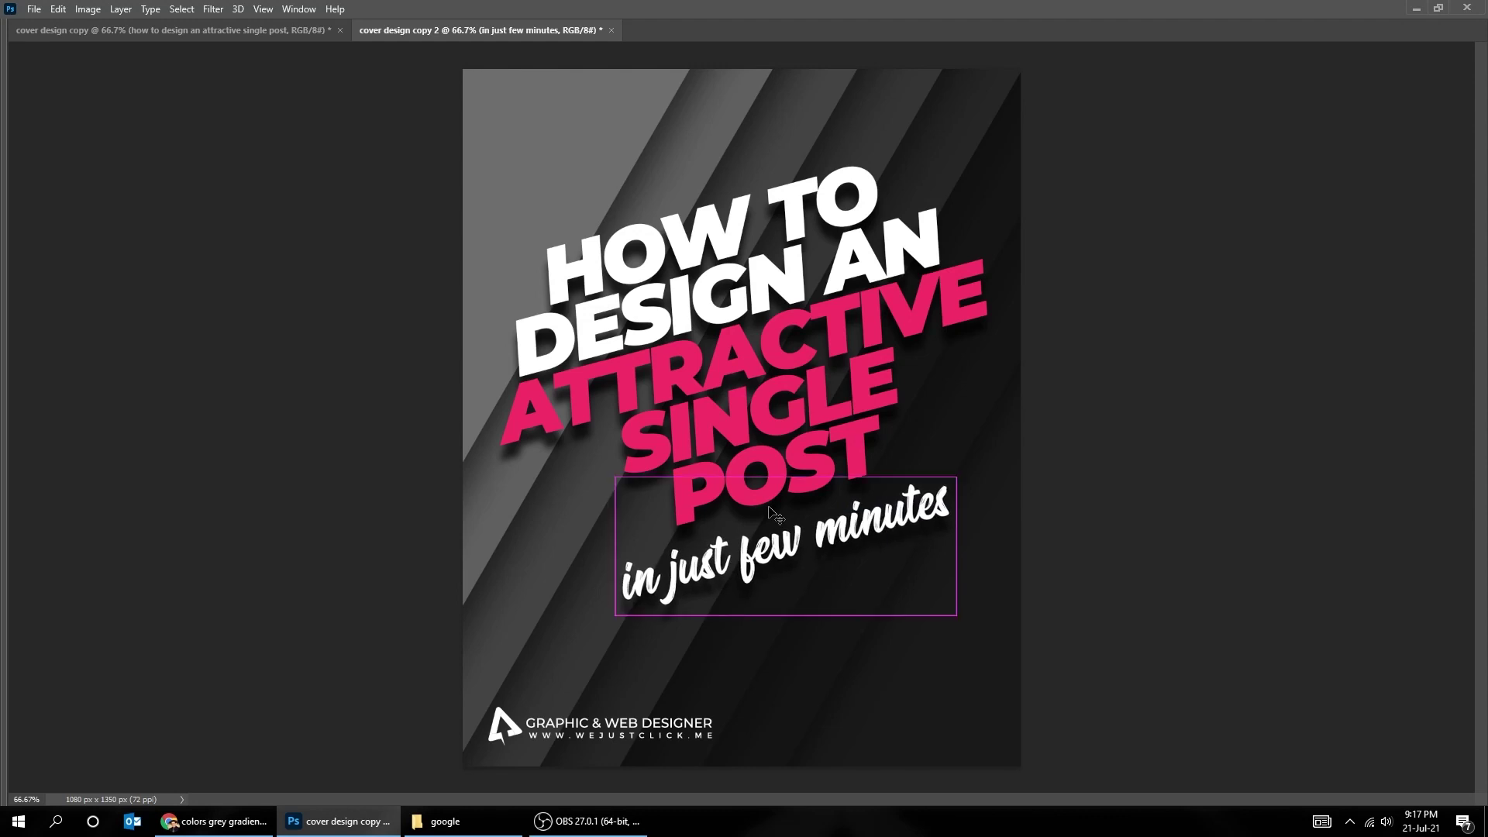
{"action": "key", "text": "ctrl+minus"}
{"action": "key", "text": "Tab"}
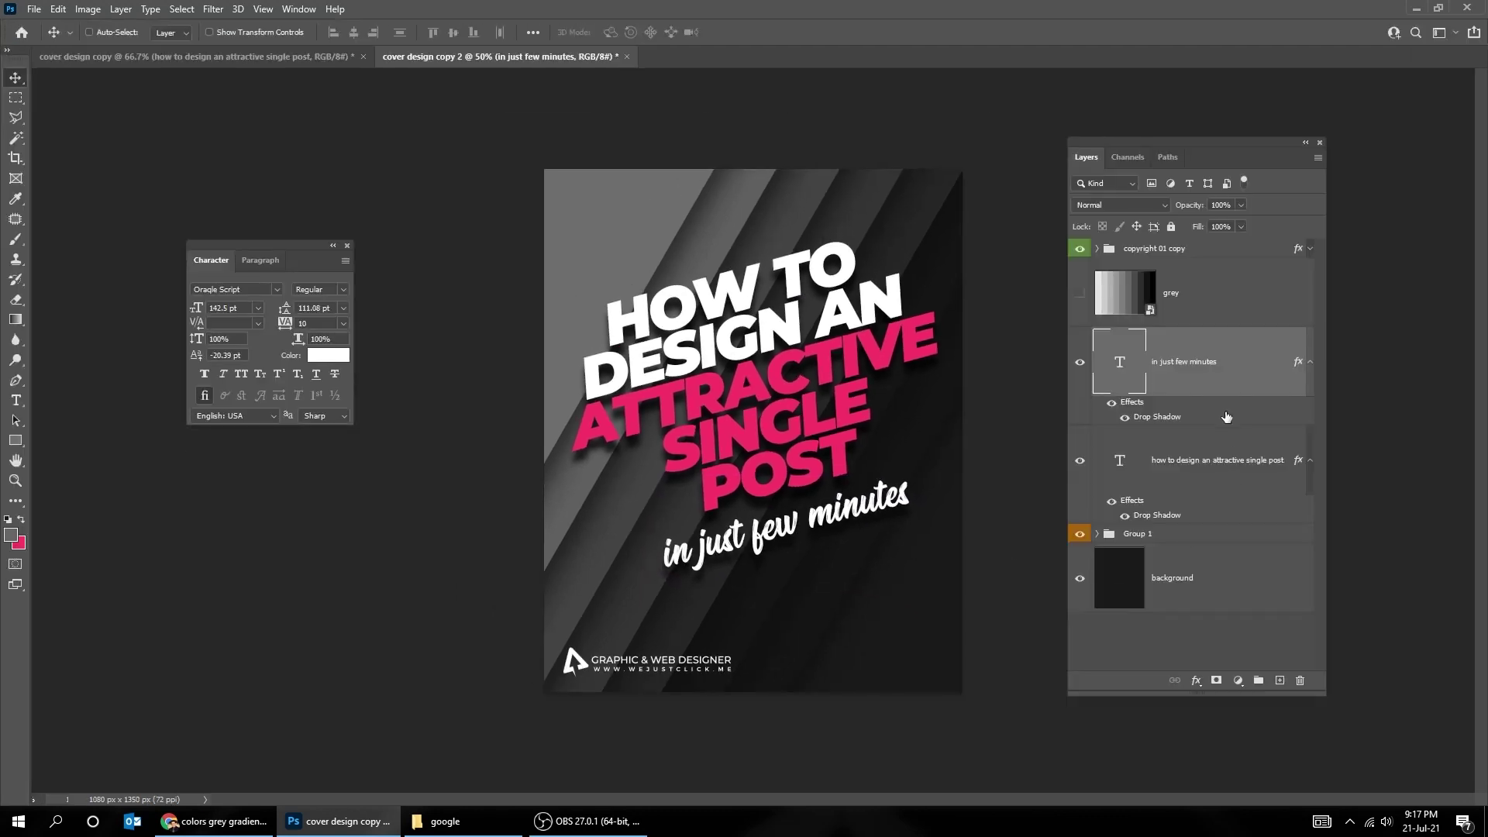
Move the headline and subtitle down together, then nudge the headline slightly left
{"action": "left_click", "coordinate": [1214, 464], "text": "shift"}
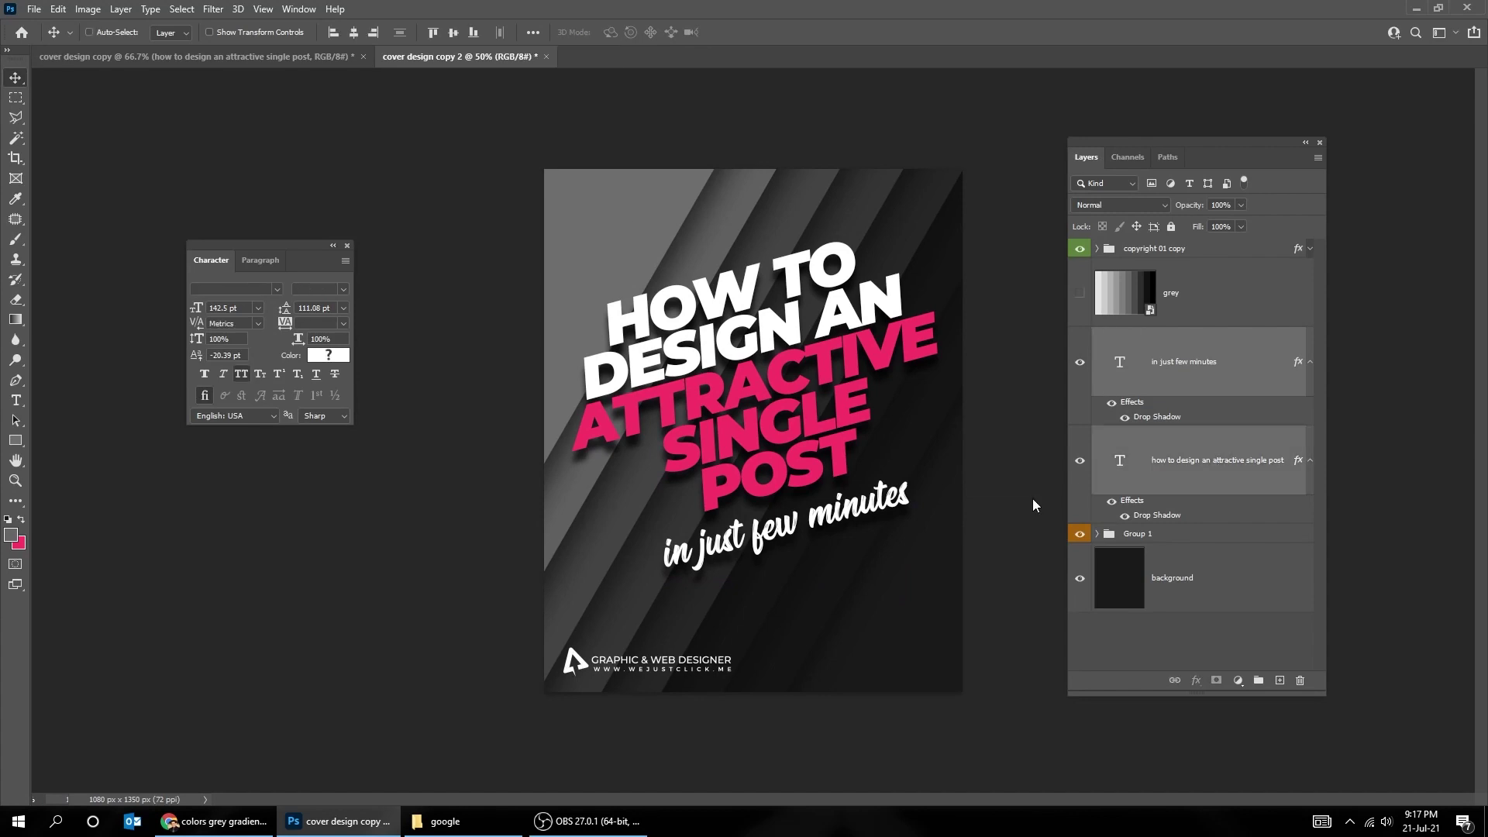
{"action": "key", "text": "shift+Down"}
{"action": "key", "text": "shift+Down"}
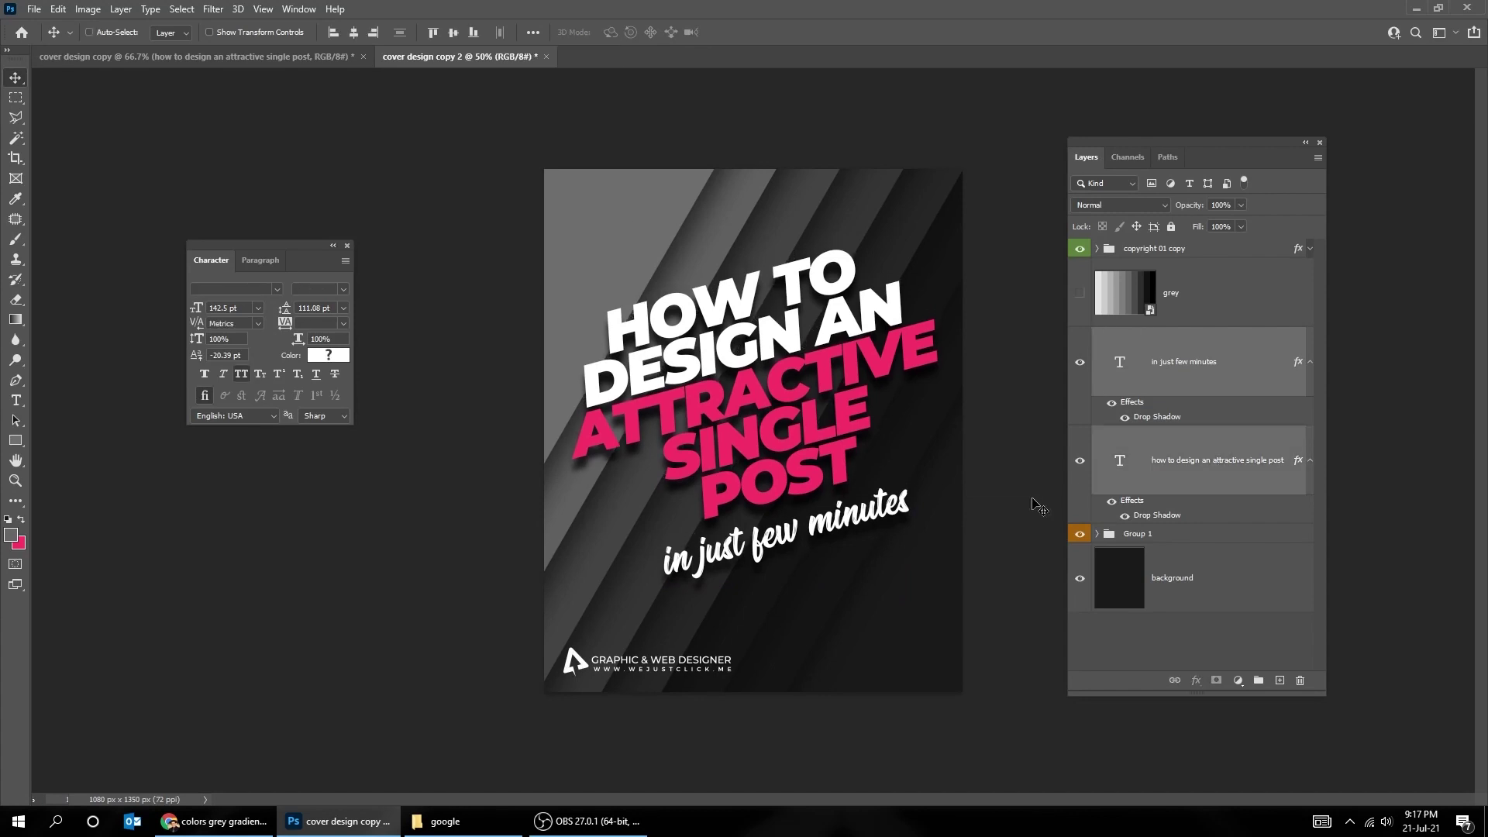
{"action": "key", "text": "Down"}
{"action": "left_click", "coordinate": [1176, 460]}
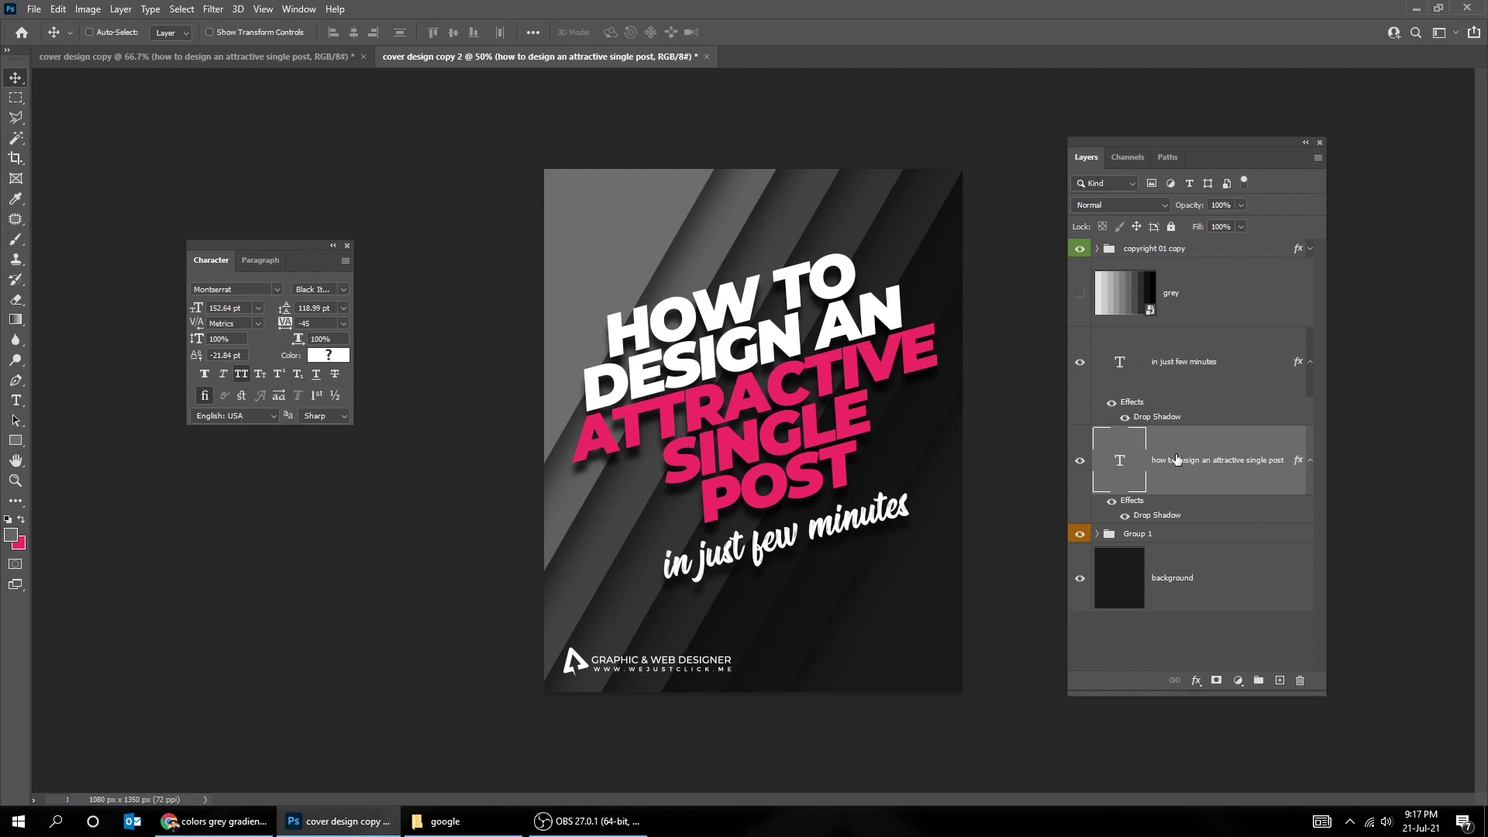
{"action": "key", "text": "shift+Left"}
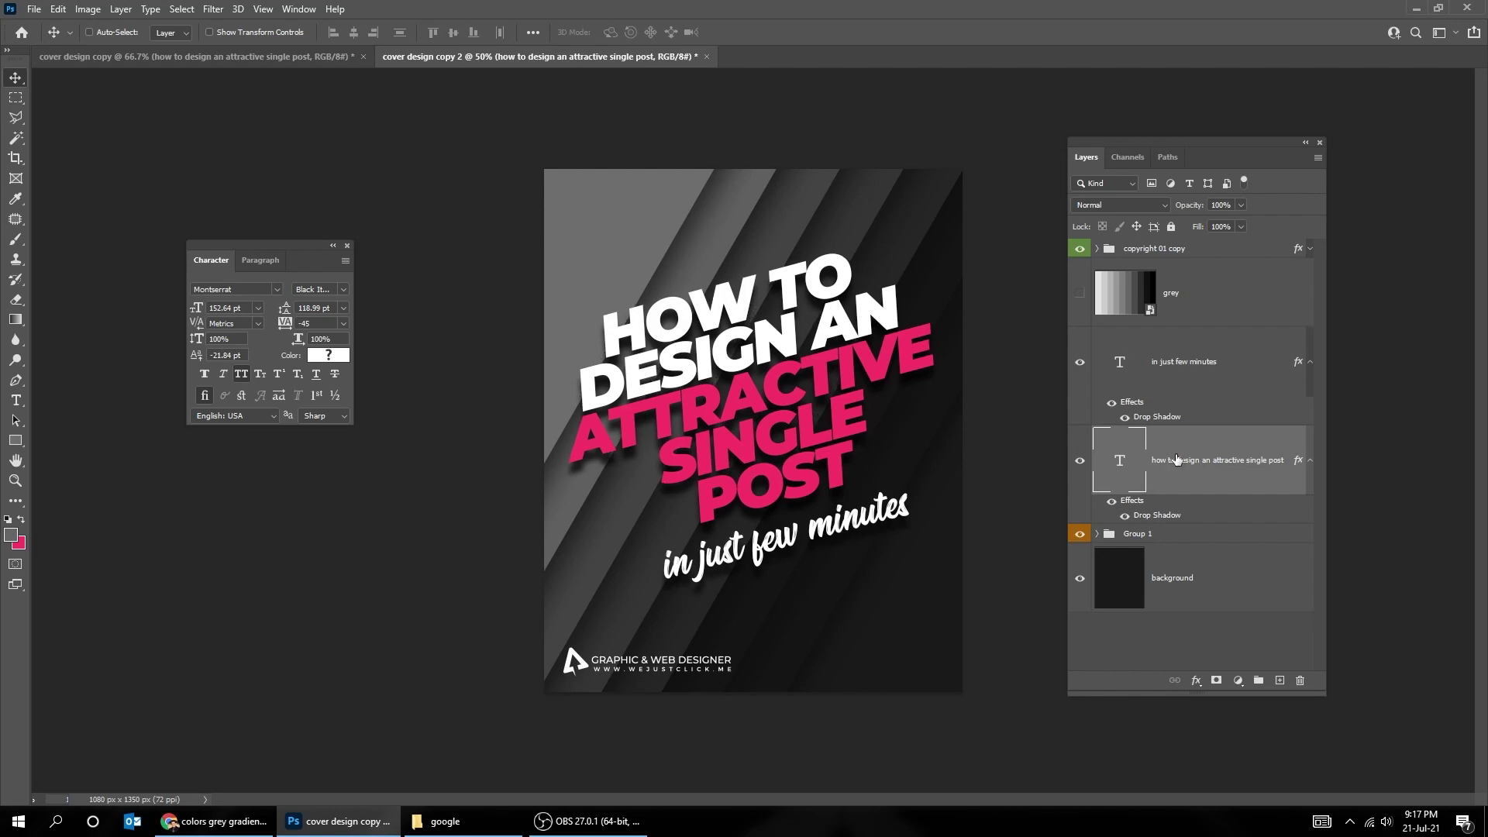
Rename the diagonal-strip group to 'gradient background' and preview the full post
{"action": "key", "text": "ctrl+plus"}
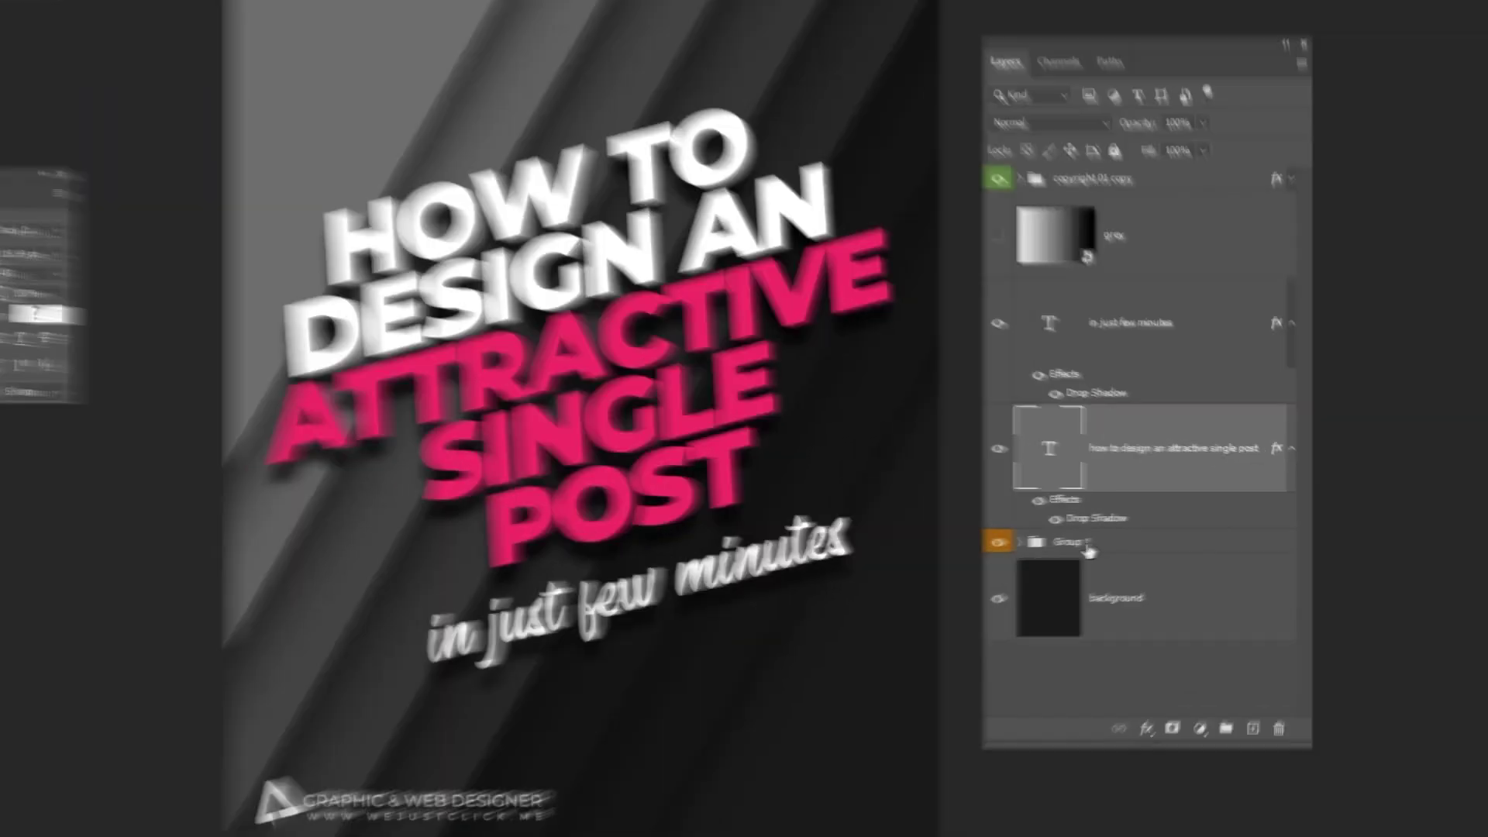
{"action": "double_click", "coordinate": [1151, 537]}
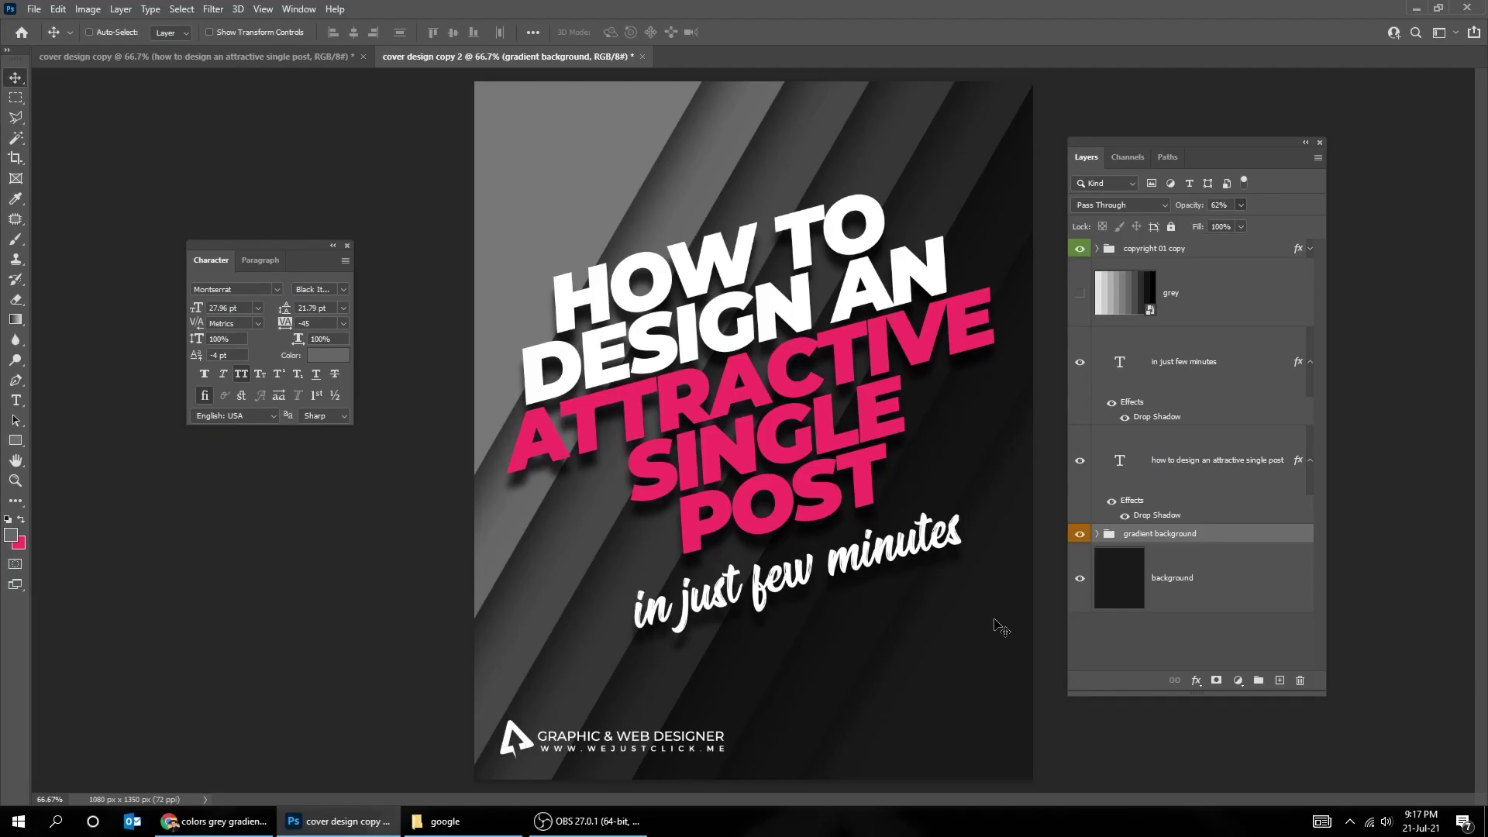
{"action": "key", "text": "Tab"}
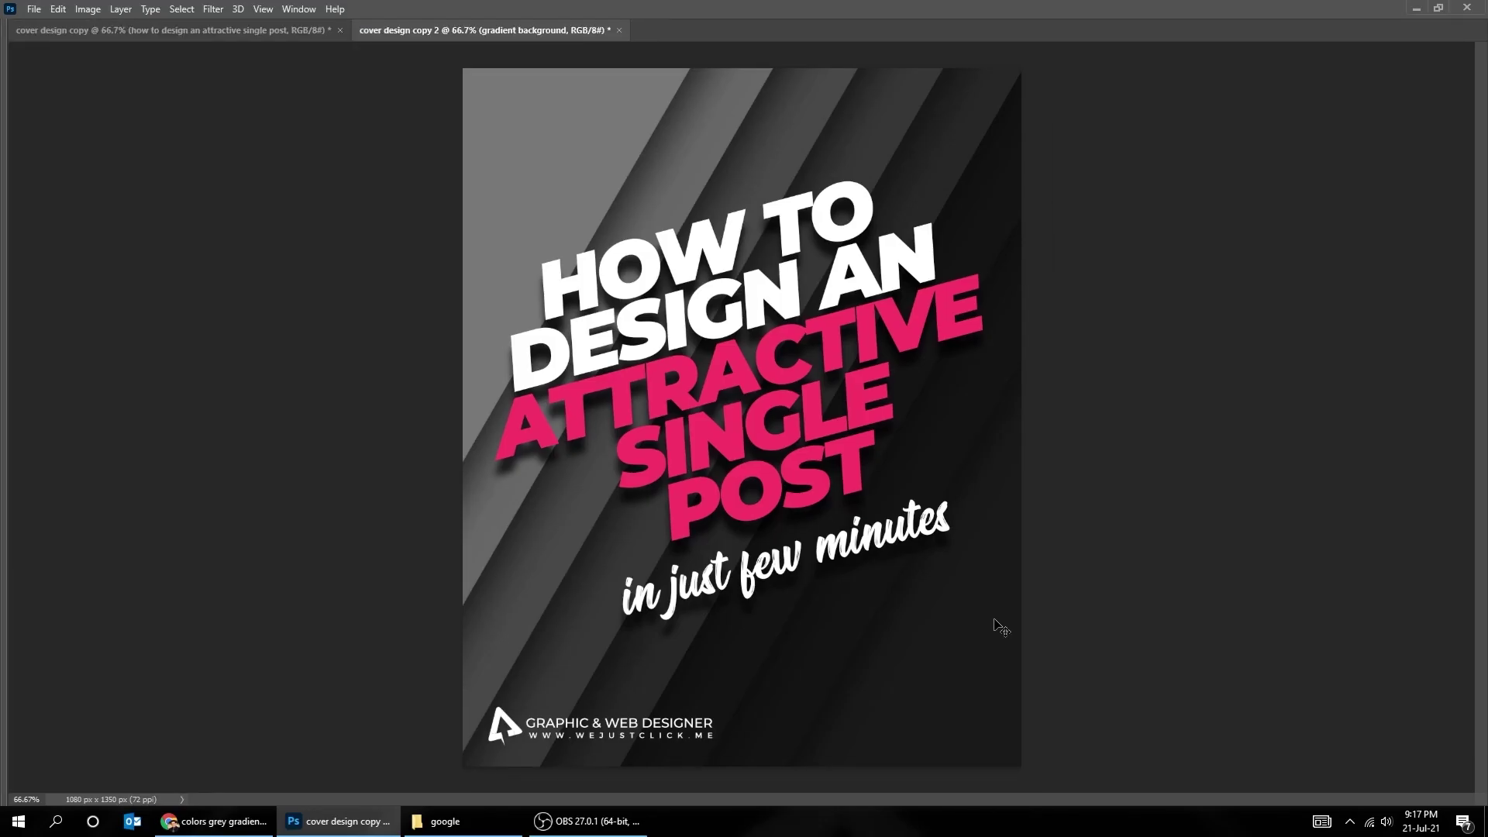